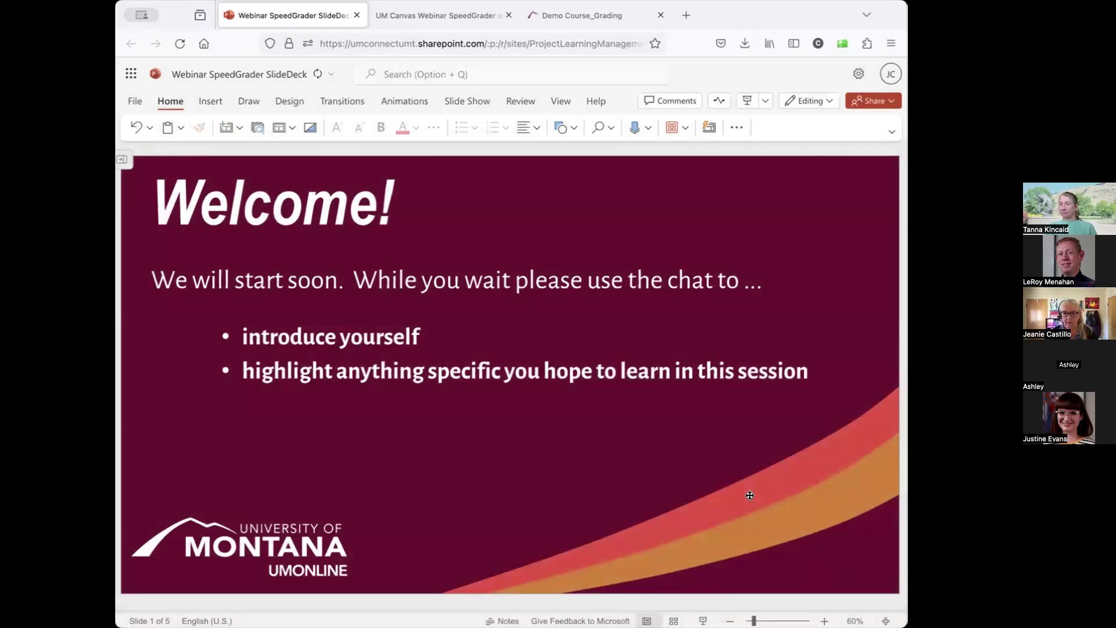
Step: Display the University of Montana UMOnline slide, slide 2, with the slide thumbnails collapsed
click(750, 495)
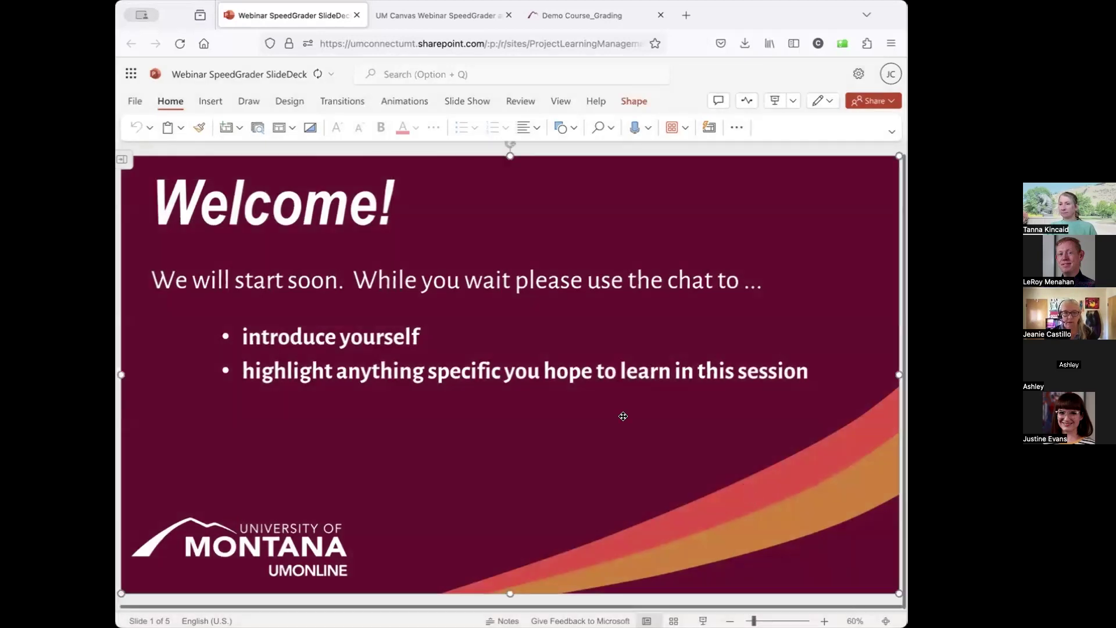
click(123, 163)
click(183, 271)
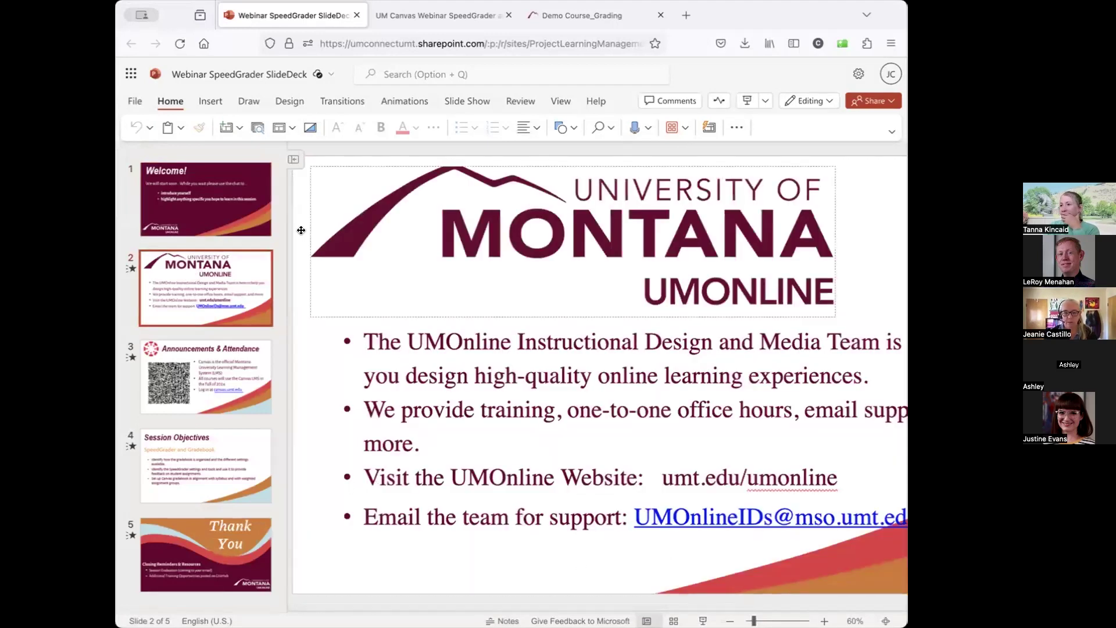
click(293, 159)
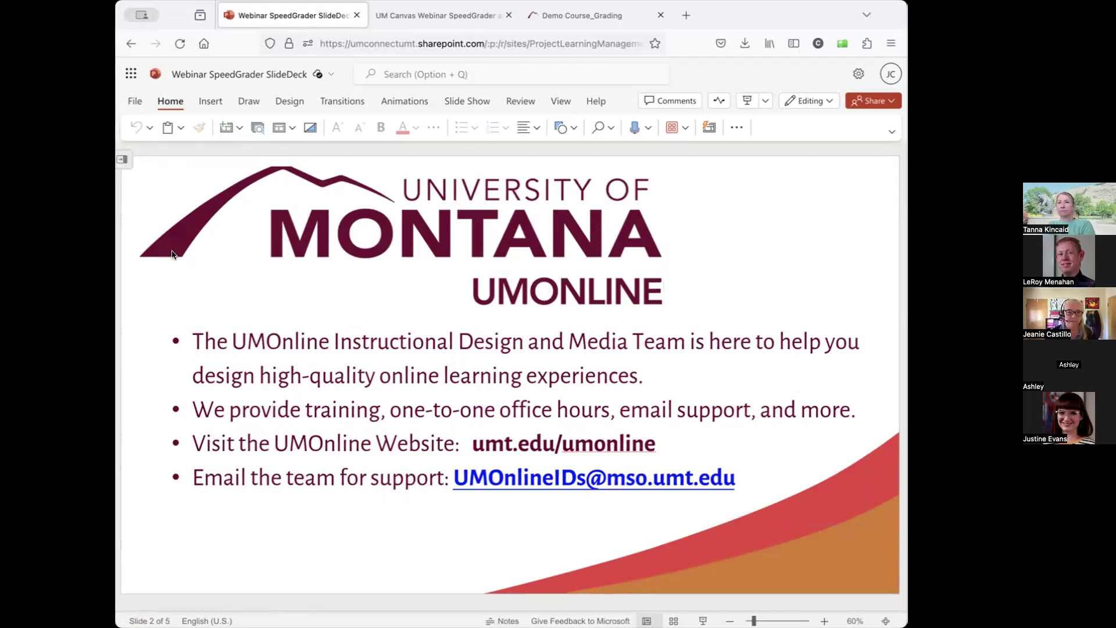
Step: Display the Announcements & Attendance slide, slide 3, with the slide thumbnails collapsed
click(122, 159)
click(206, 373)
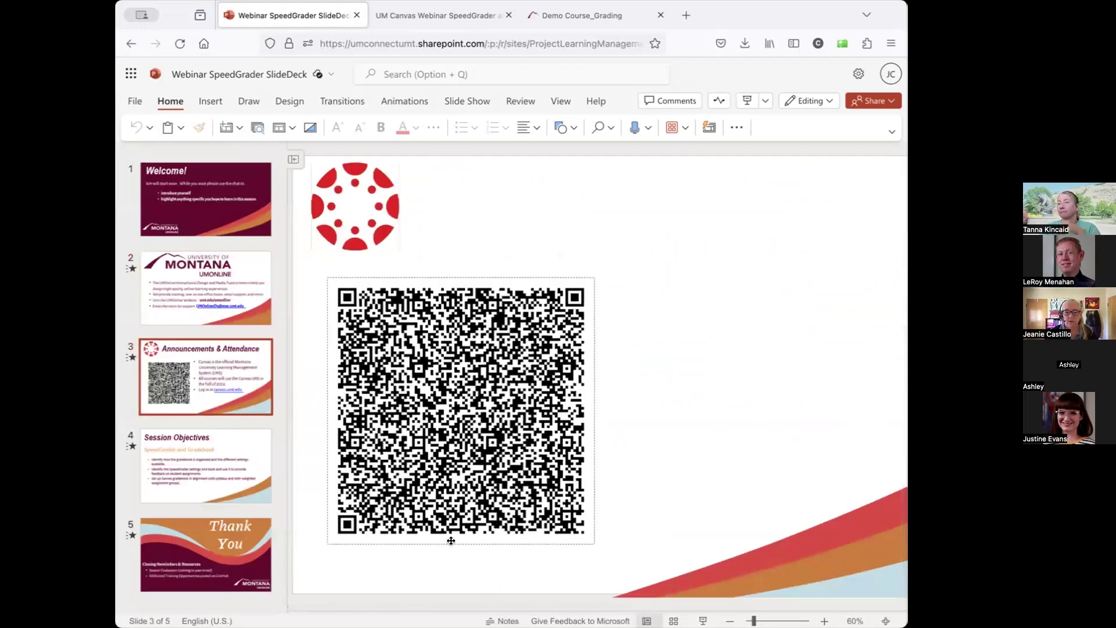
click(291, 154)
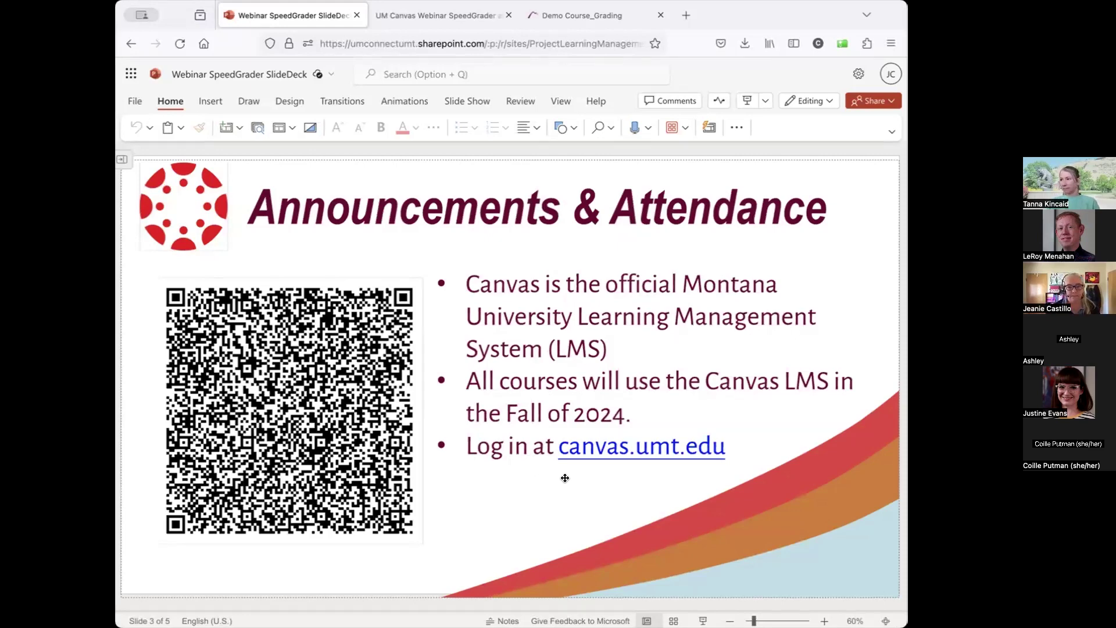
Step: Display the Session Objectives slide, slide 4, with the slide thumbnails collapsed
click(122, 159)
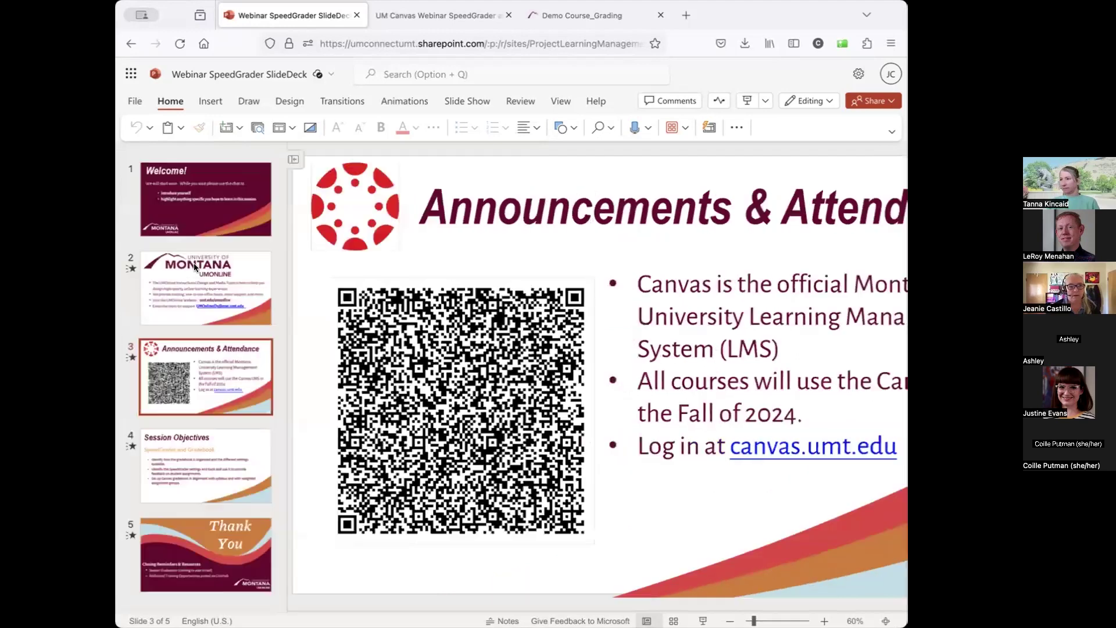
click(187, 451)
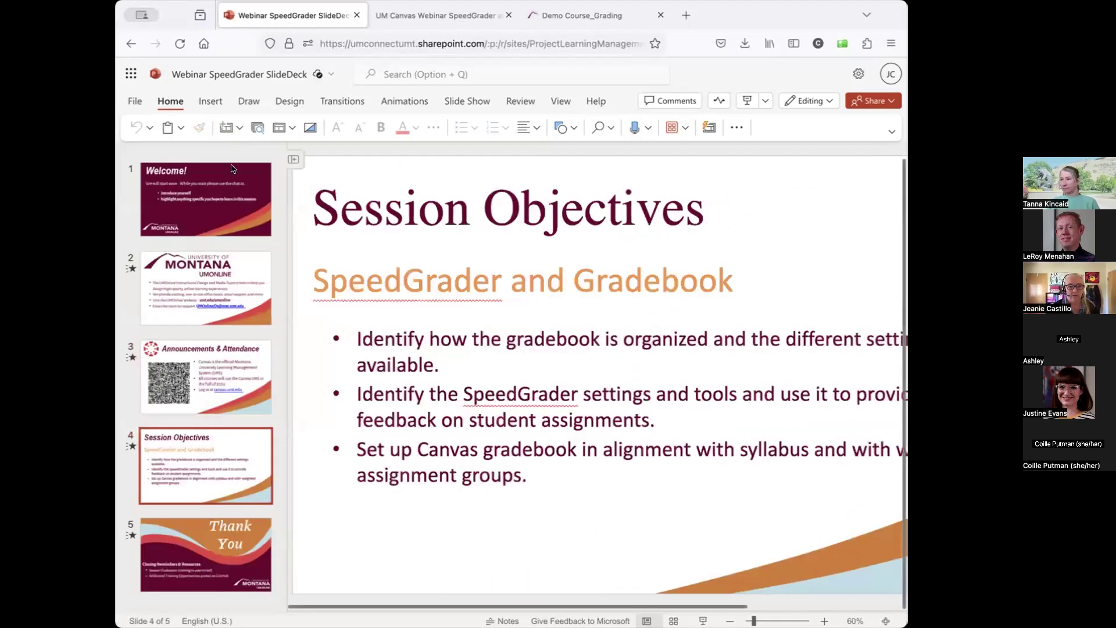
click(292, 159)
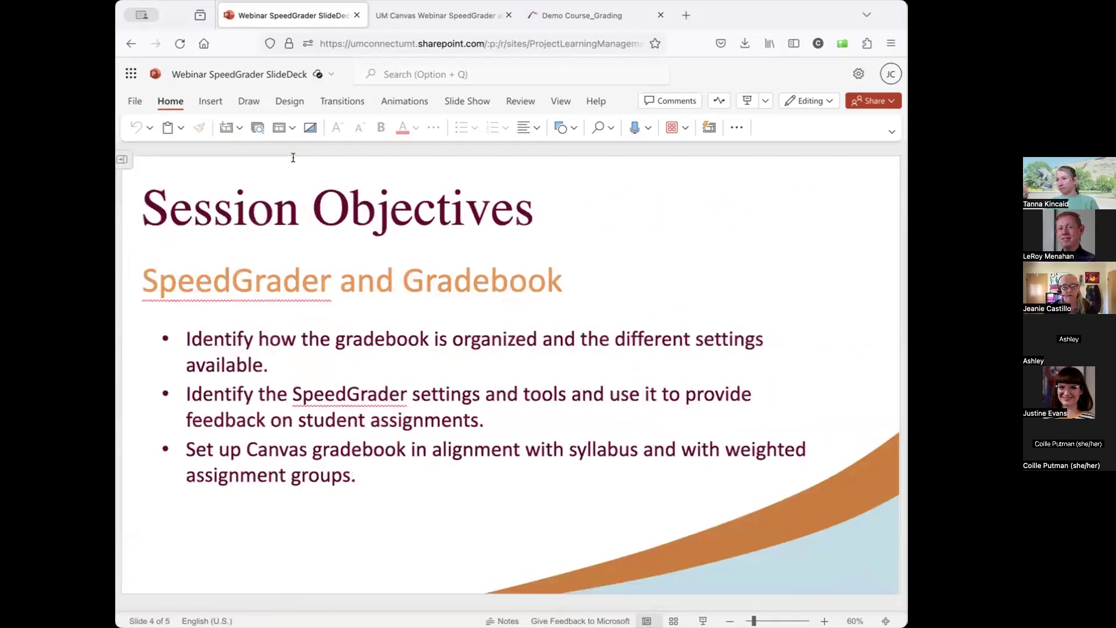
click(292, 158)
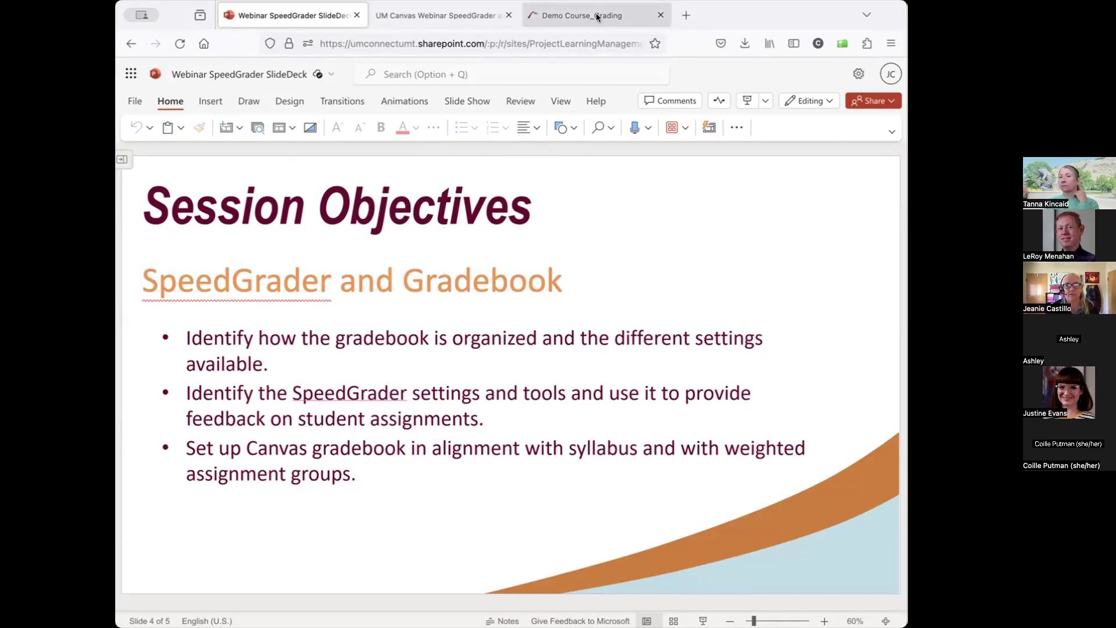
Step: Switch to the SpeedGrader and Gradebook Canvas Tip Sheet PDF and skim both pages, returning to its opening sections
click(439, 16)
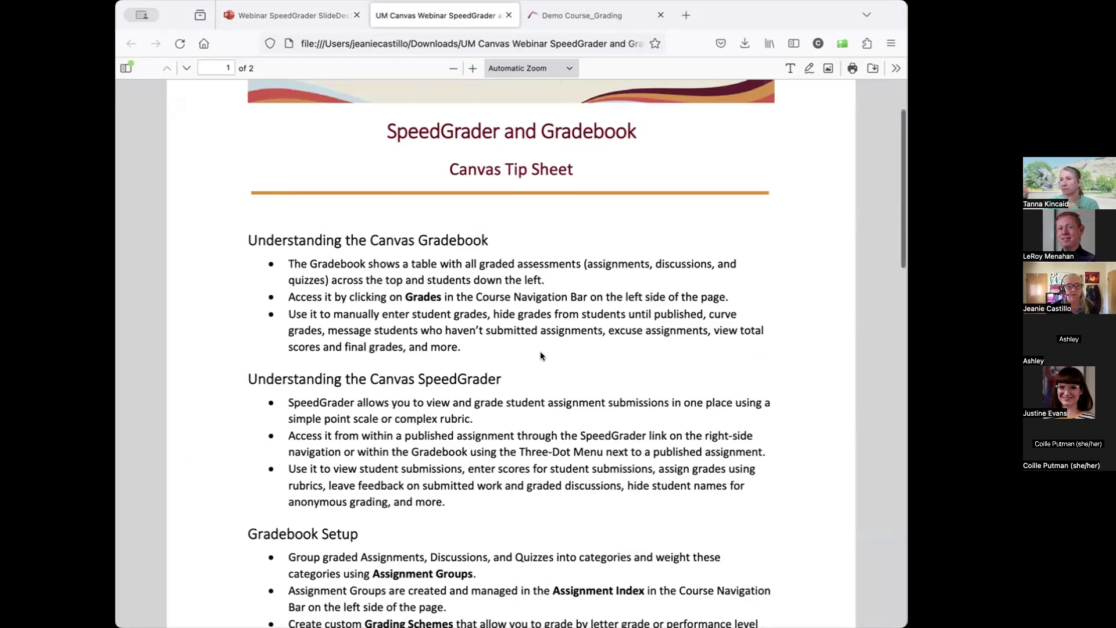
scroll(541, 353, down, 10)
scroll(541, 355, down, 8)
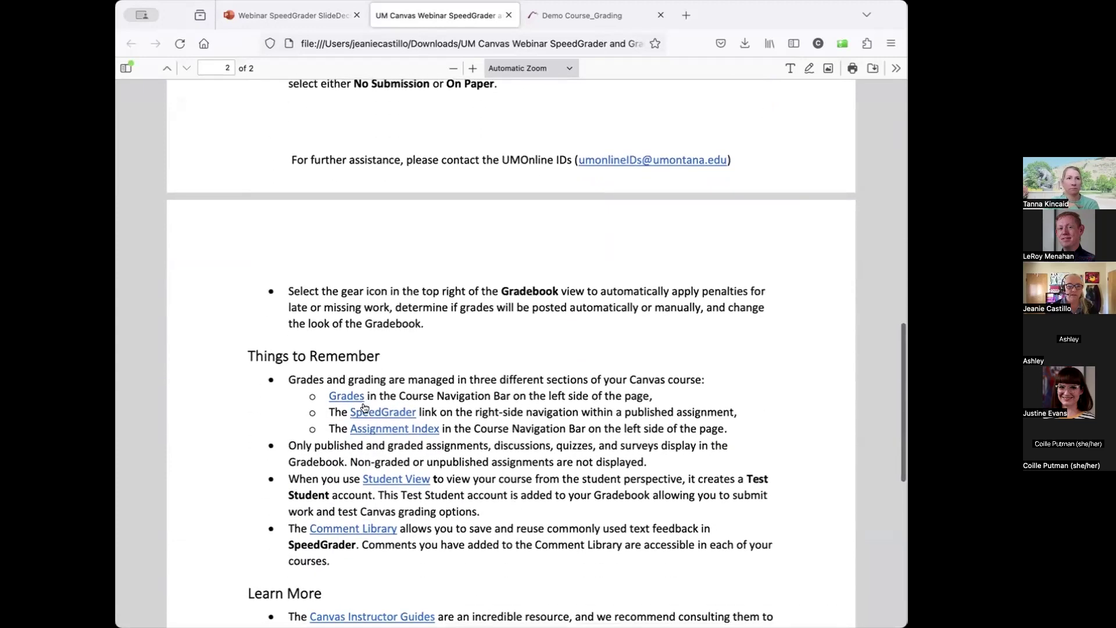
scroll(418, 504, down, 3)
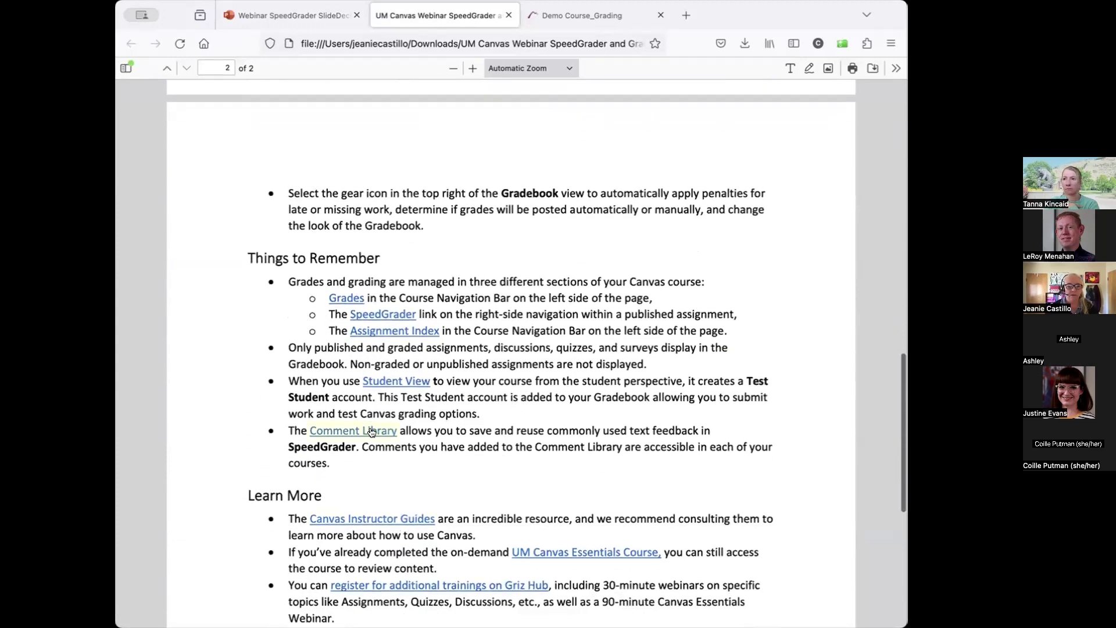
scroll(522, 385, up, 10)
scroll(522, 385, up, 10)
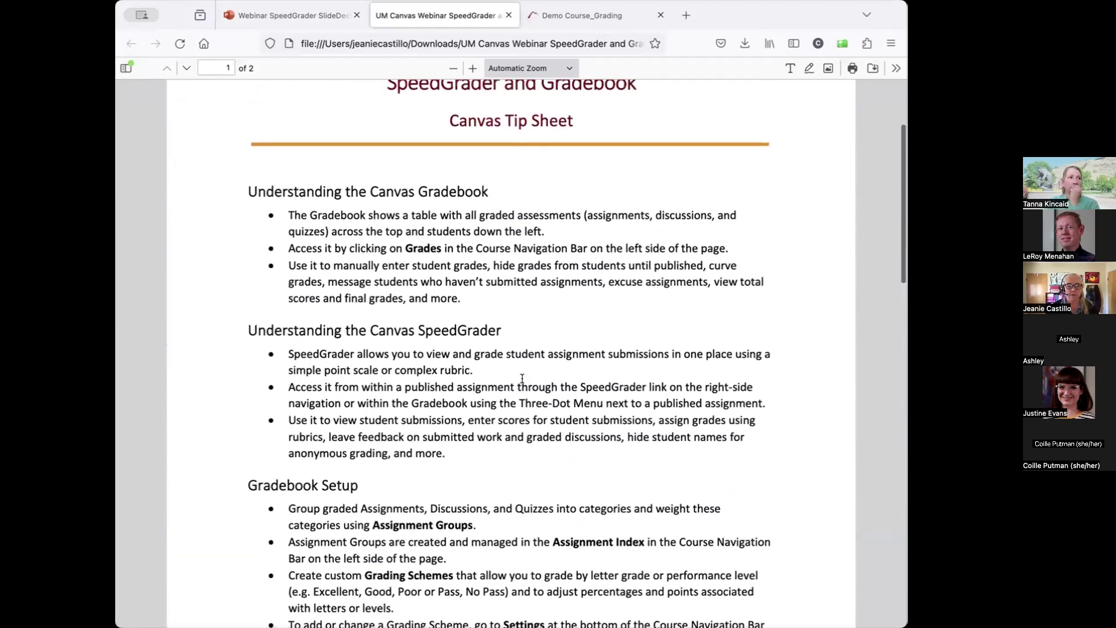
scroll(522, 378, up, 2)
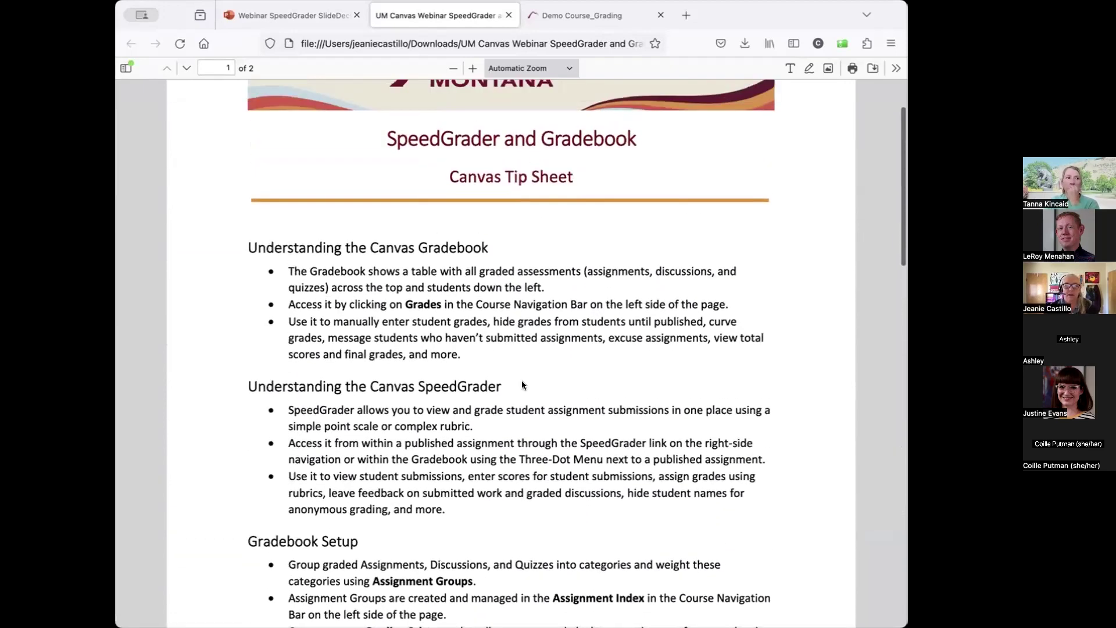
scroll(532, 367, up, 1)
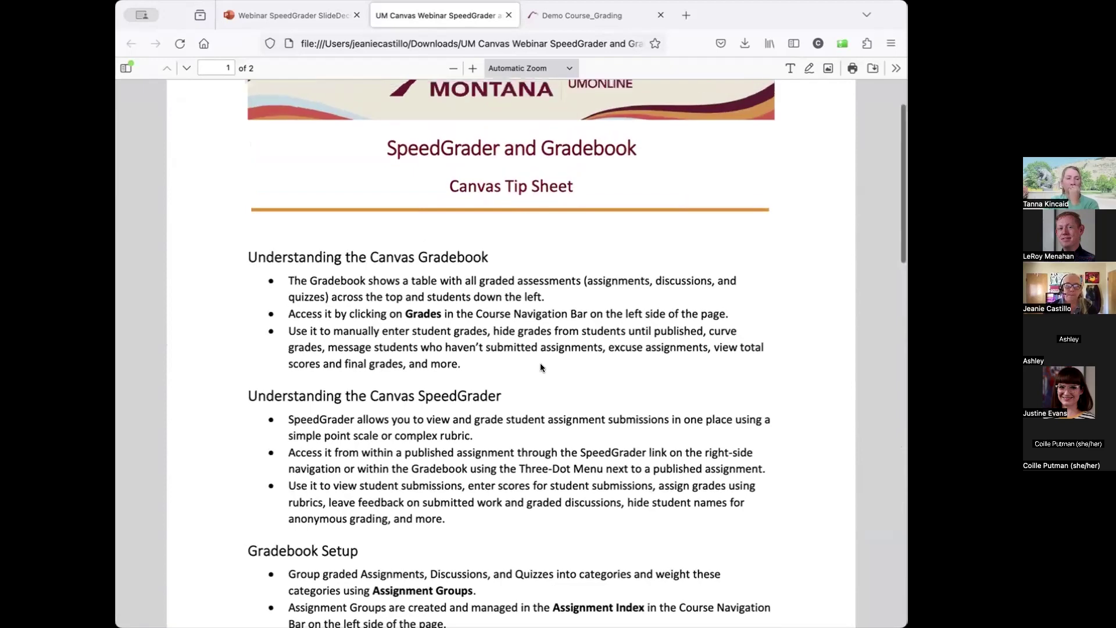
Step: Switch to the Demo Course_Grading course in Canvas, open its Gradebook and review the columns from Assignment Example through Total
click(570, 16)
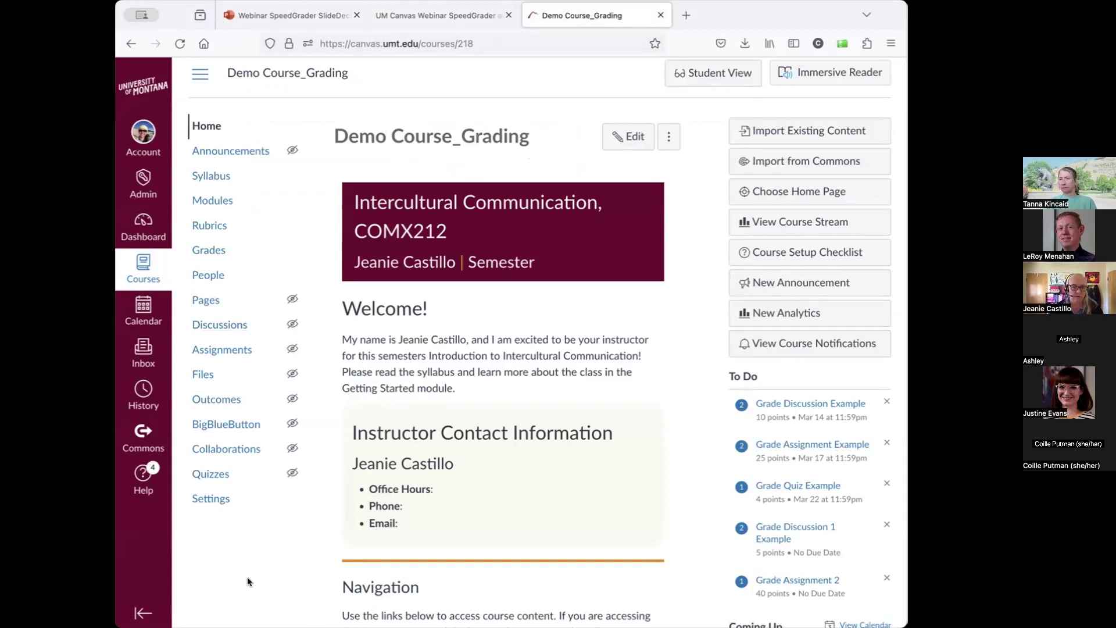
click(207, 251)
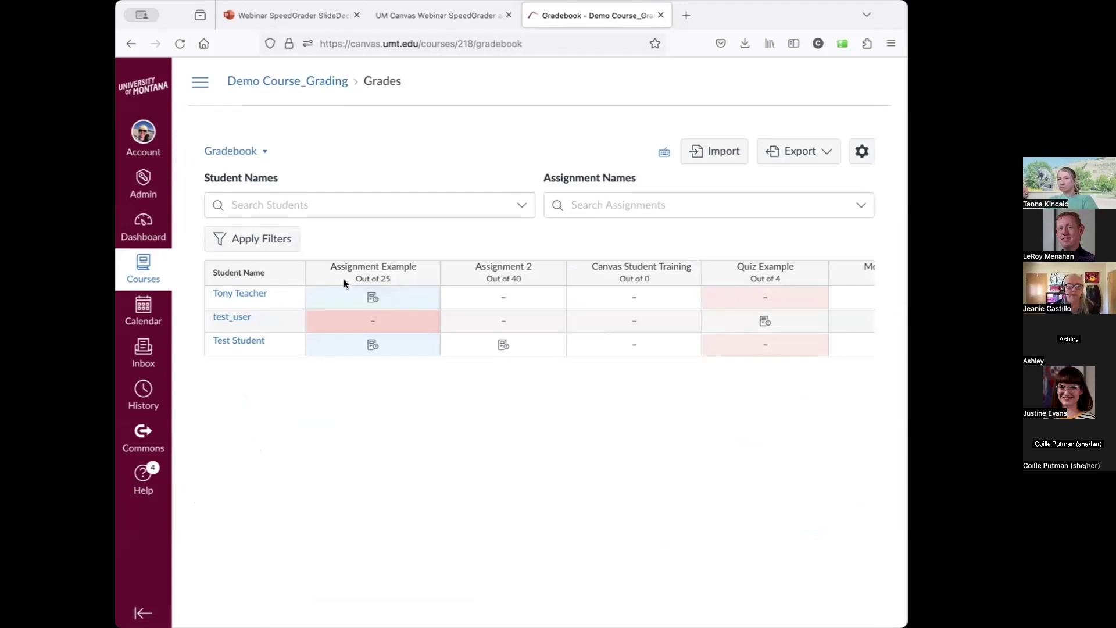
scroll(590, 310, right, 10)
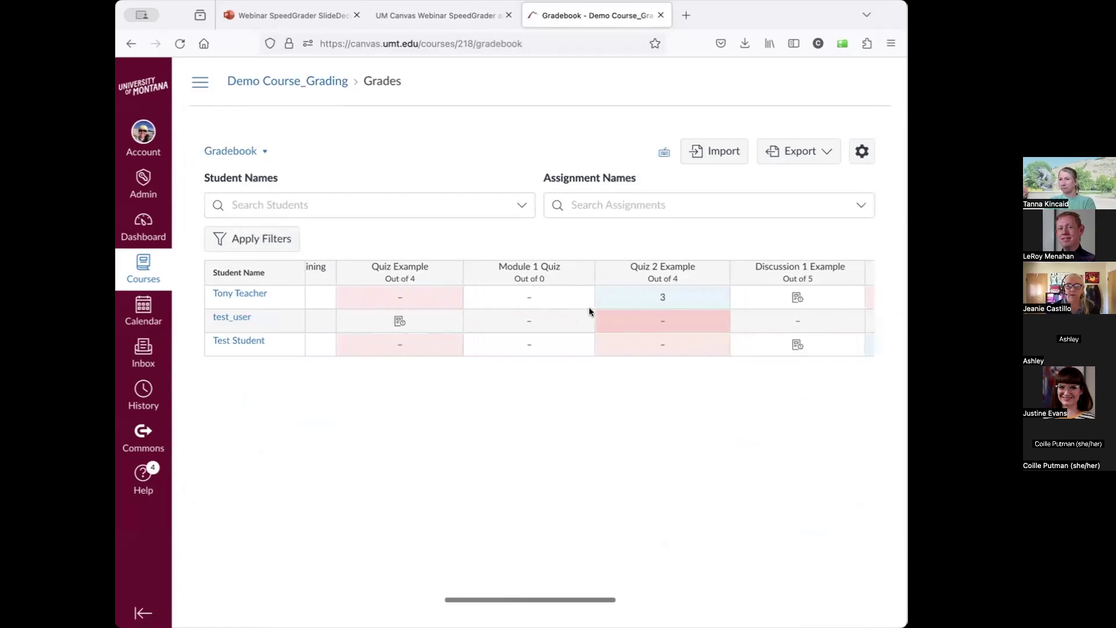
scroll(589, 311, right, 5)
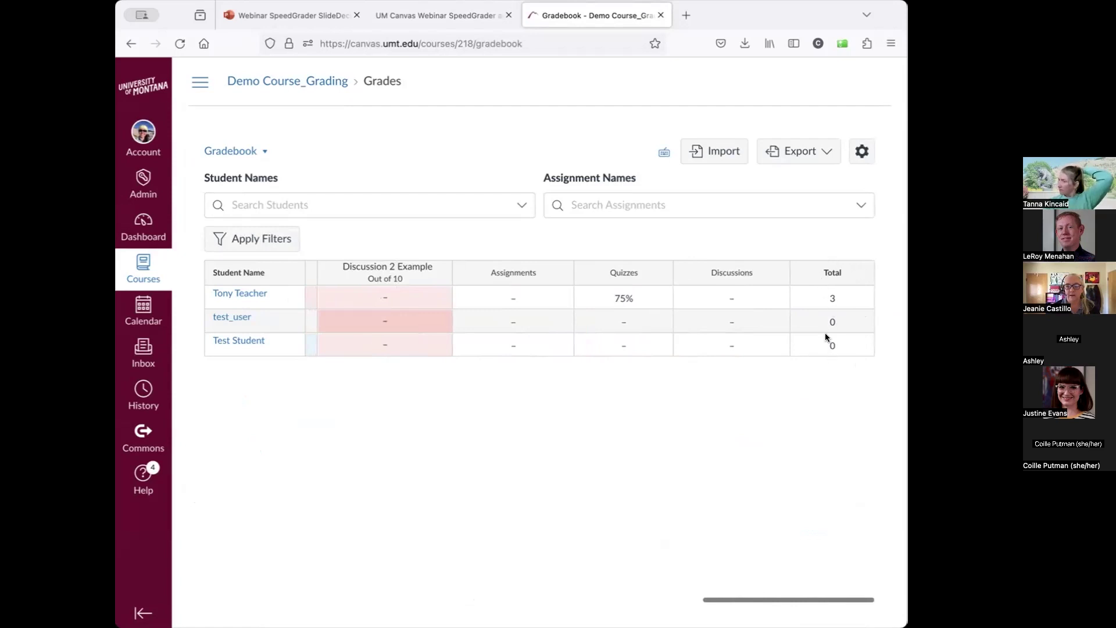
scroll(824, 332, left, 10)
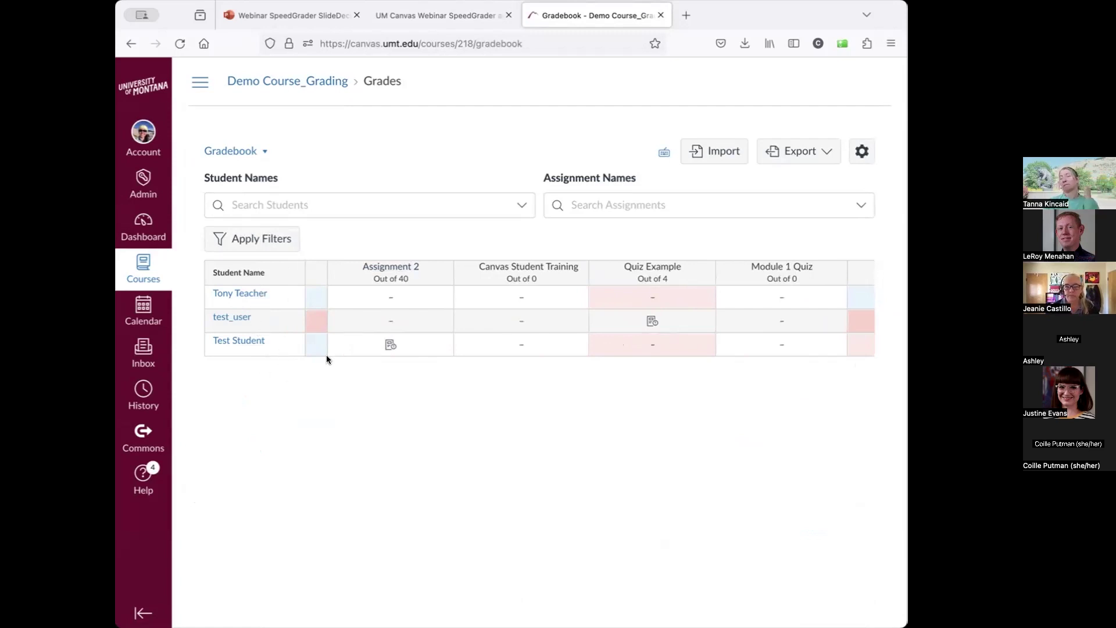
scroll(415, 339, left, 3)
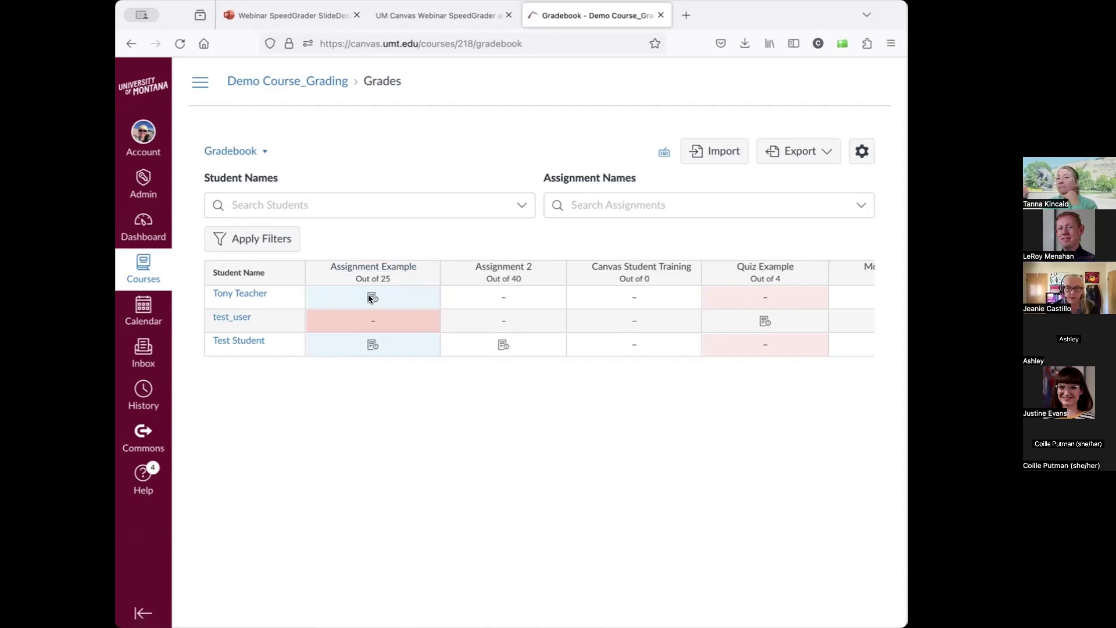
Step: Enter a grade of 25 for test_user on Assignment Example in the Gradebook
click(371, 319)
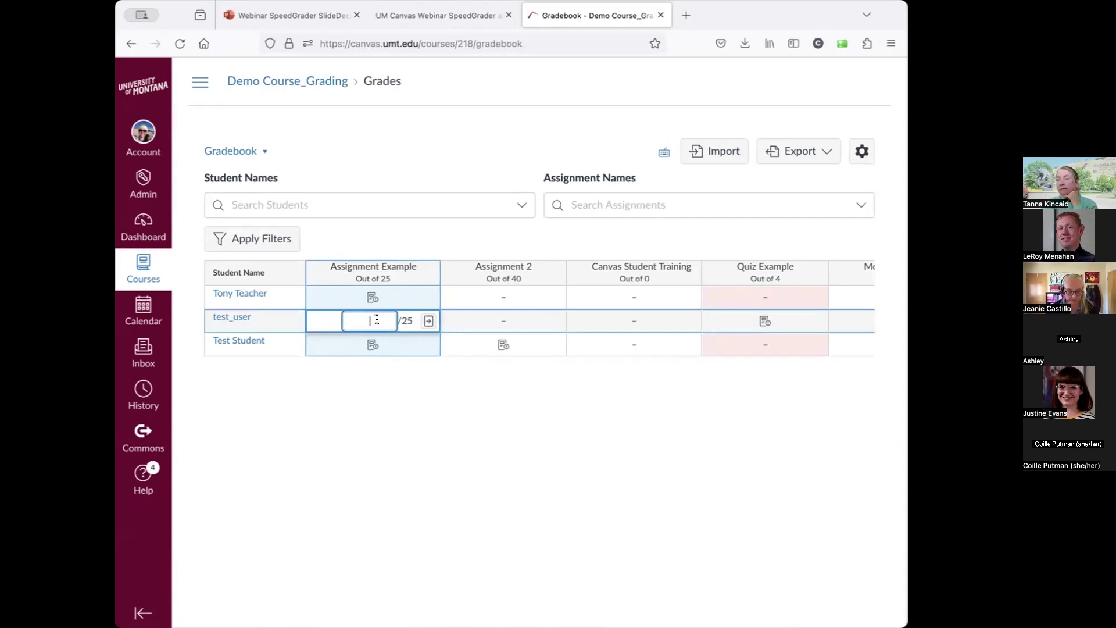
text(25)
key(Return)
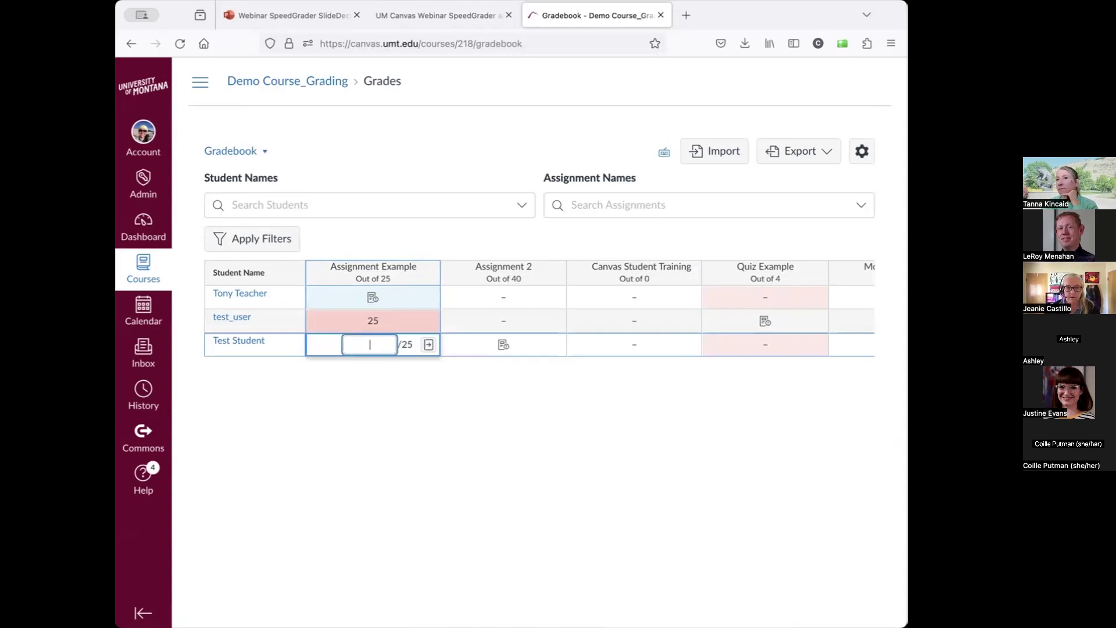
Step: Review the grading options for the Assignment Example column, including the sorting choices, without applying any of them
click(426, 271)
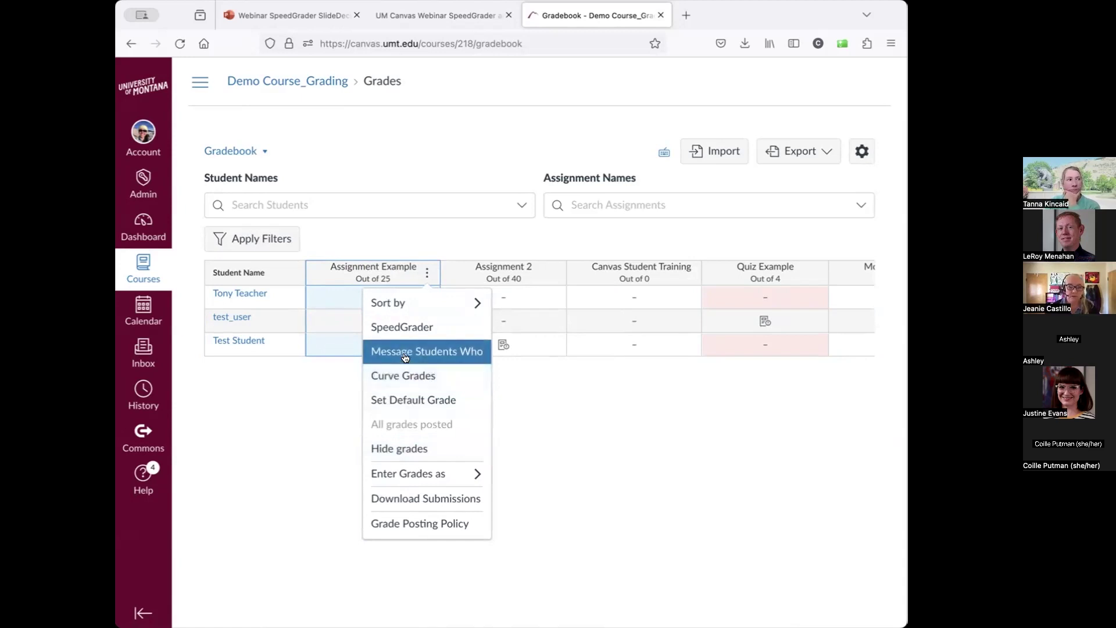
mouse_move(459, 474)
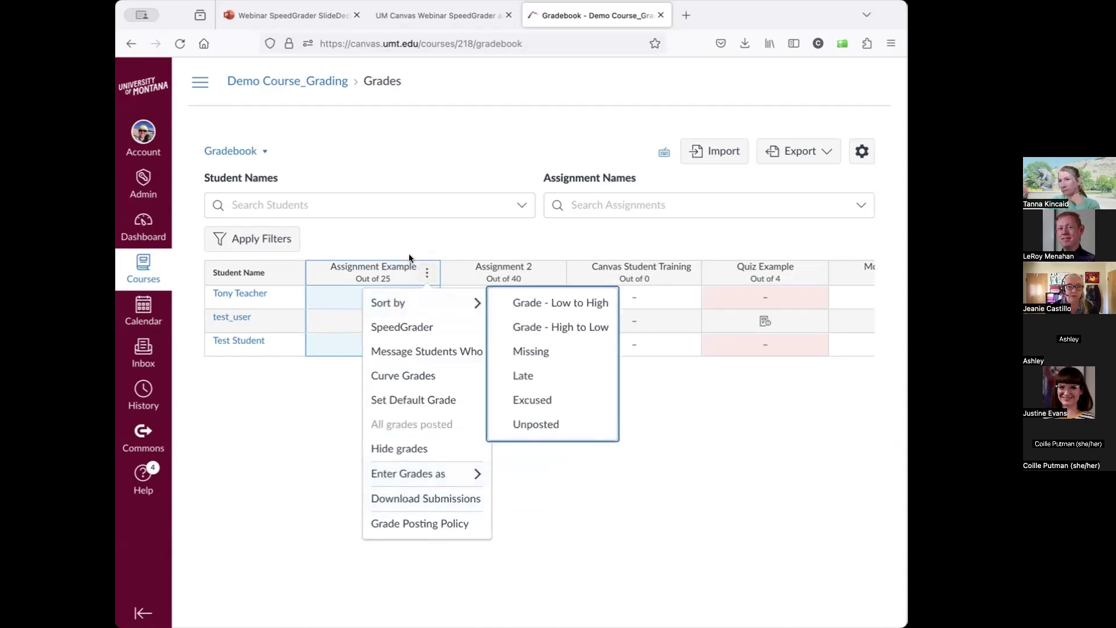
click(306, 407)
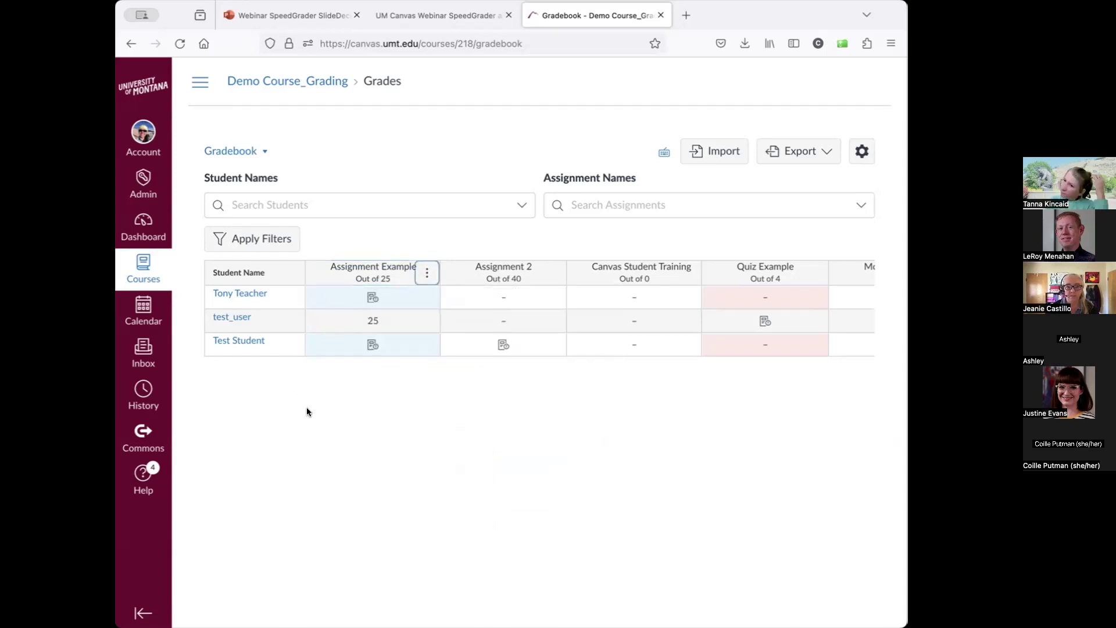
Step: Examine the grade details of the first-listed student's Assignment Example submission, including grade, status and comments, and close them
click(370, 299)
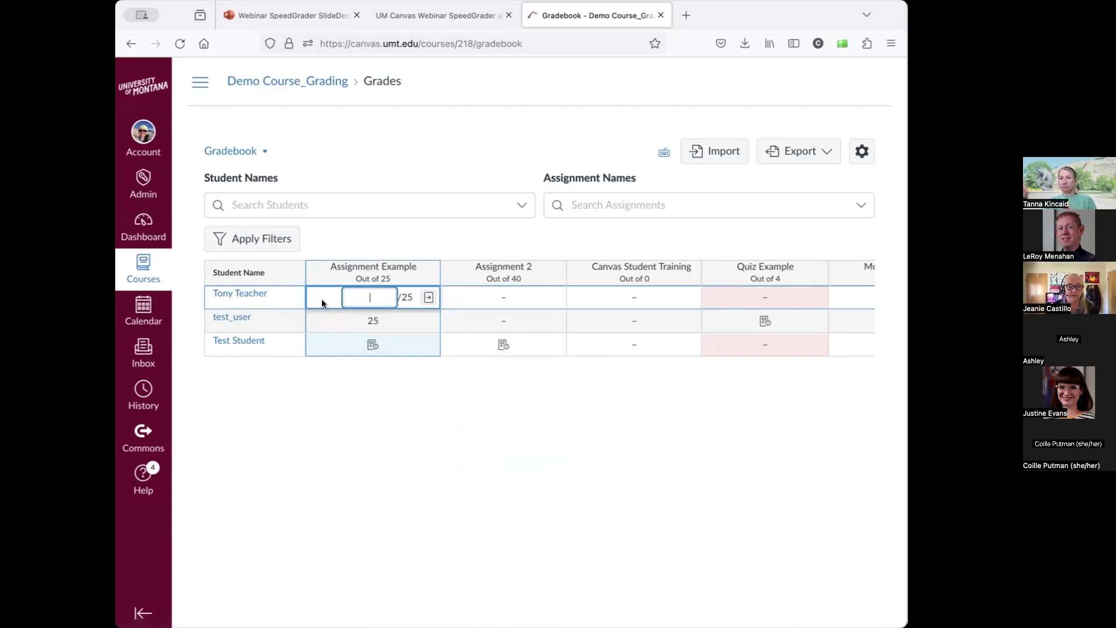
click(375, 404)
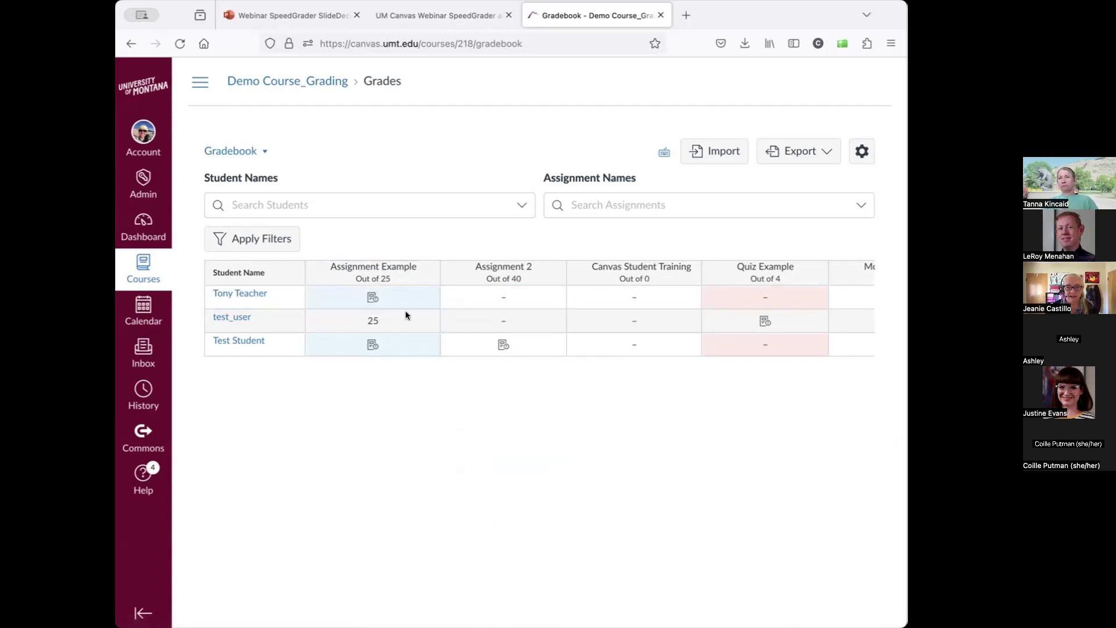
click(369, 297)
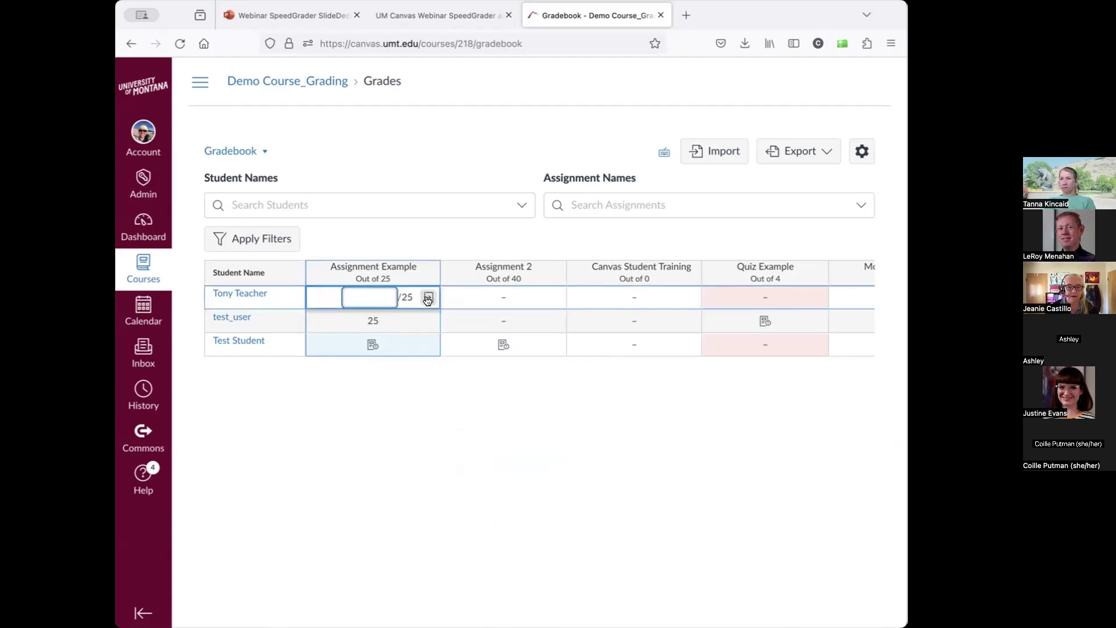
click(427, 298)
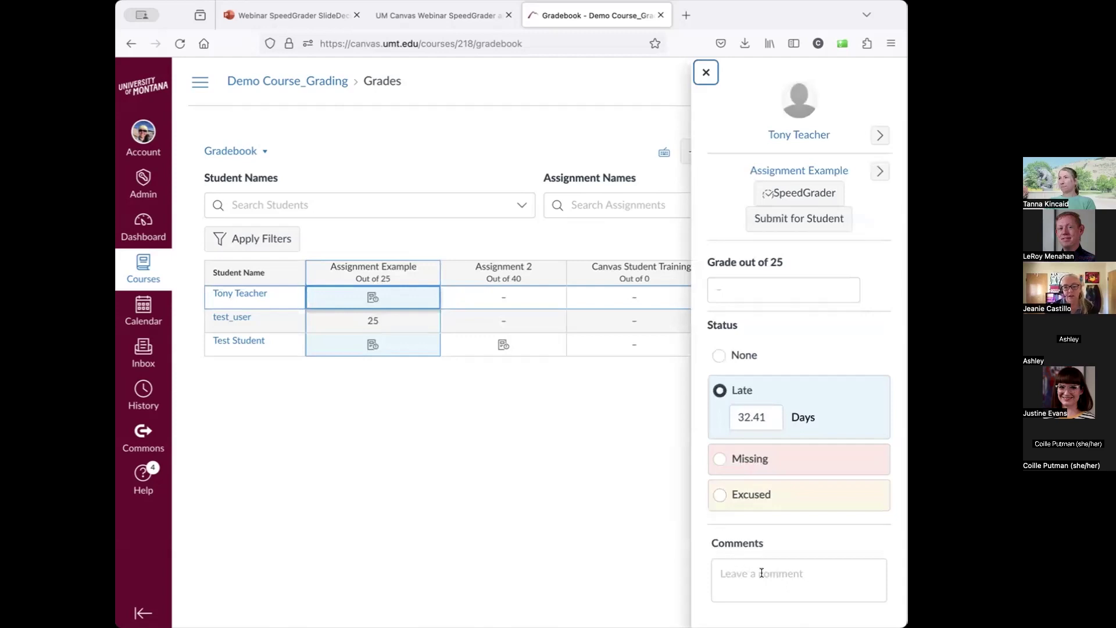
click(749, 286)
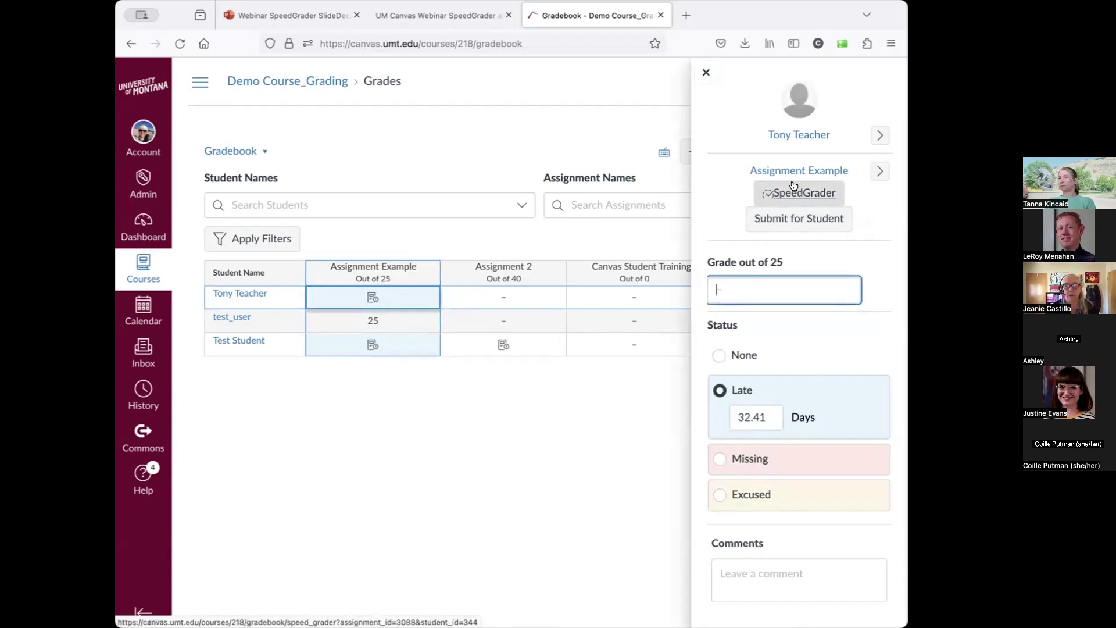
click(465, 140)
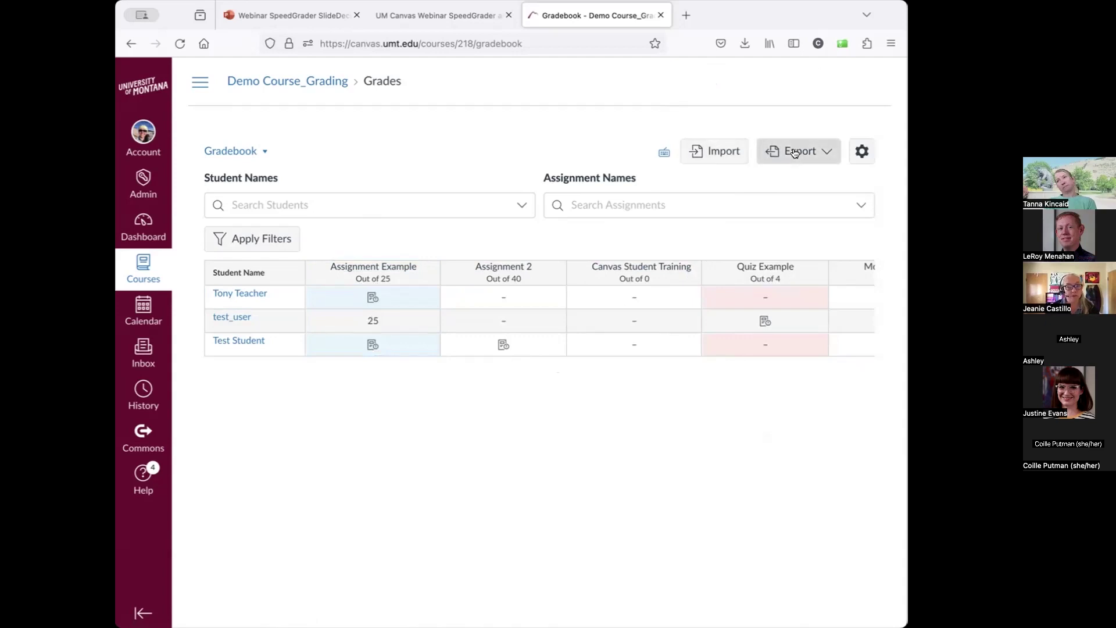
Step: Review the Gradebook settings for late policies, grade posting policy, final grade override and view options, closing them without applying any changes
click(860, 152)
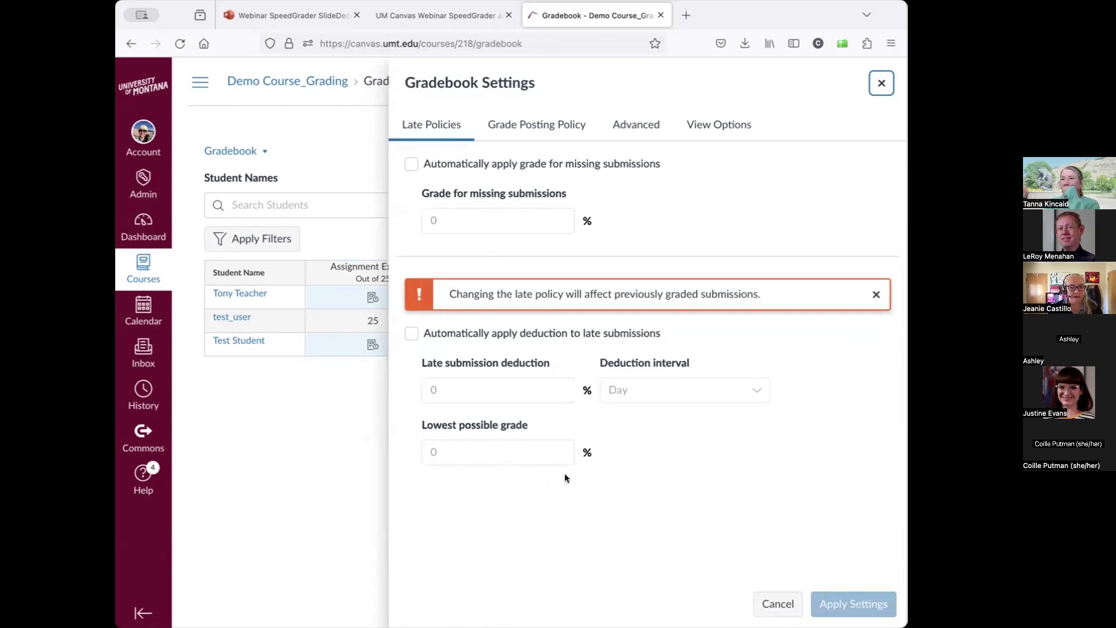
click(529, 125)
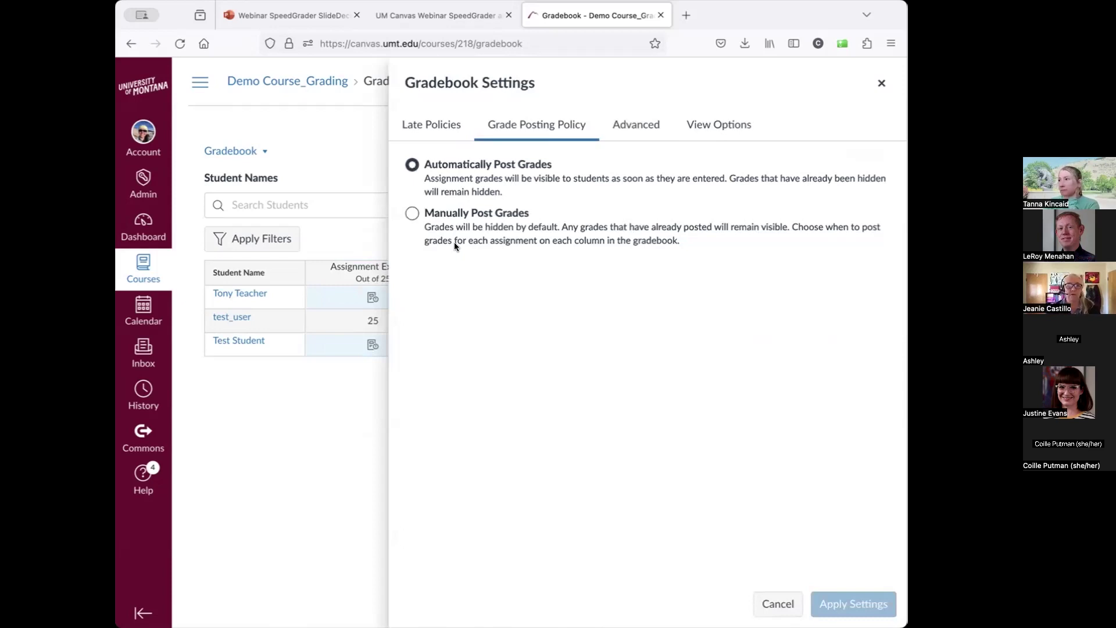
click(628, 122)
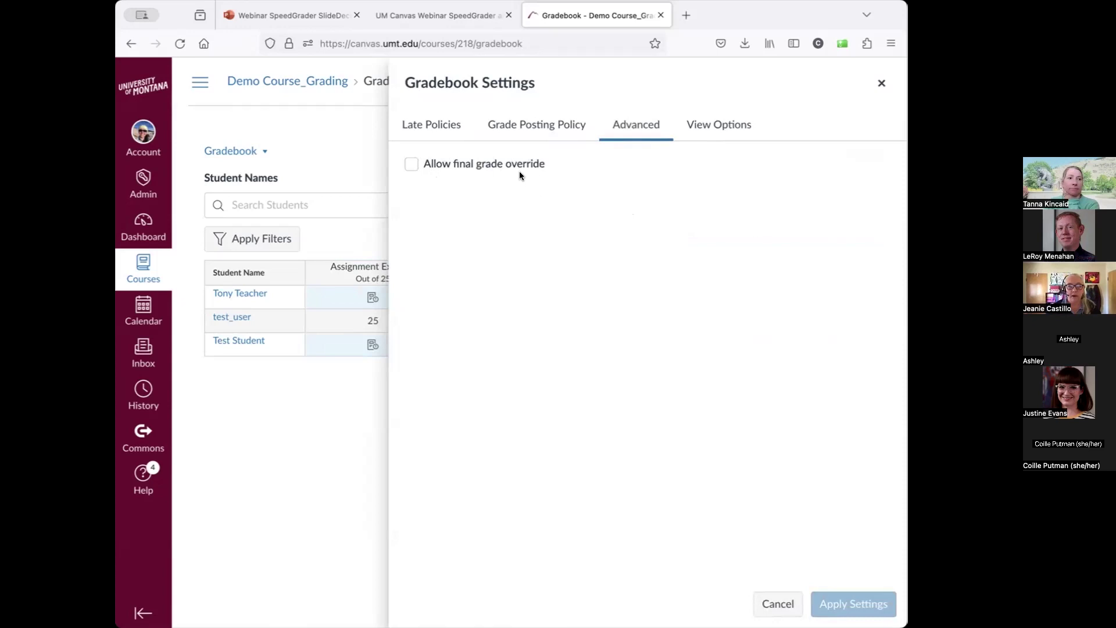
click(718, 124)
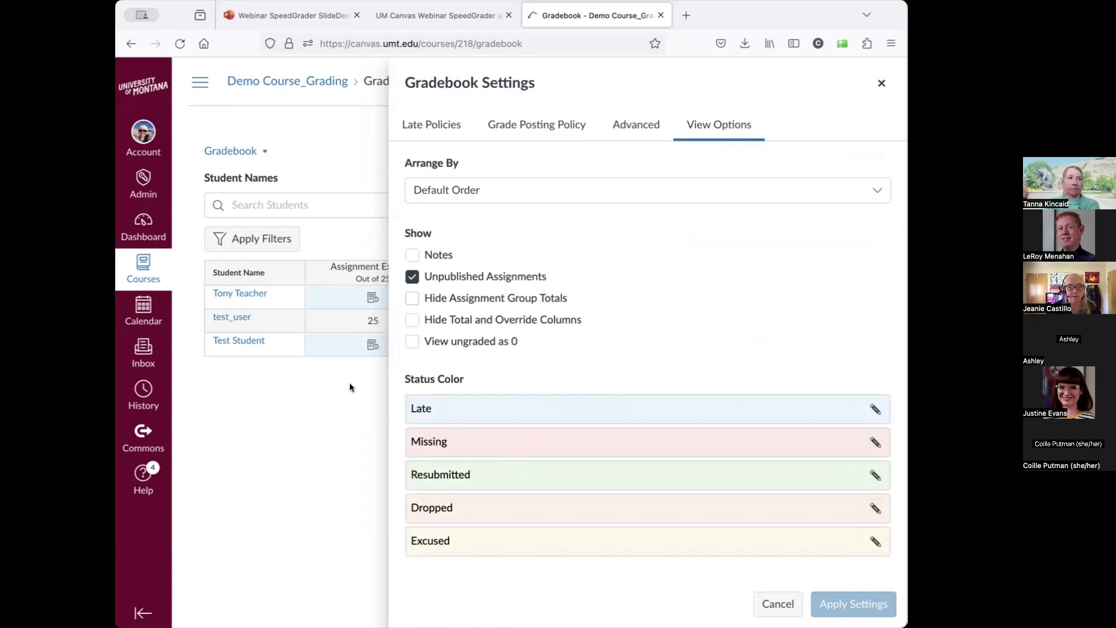
click(882, 83)
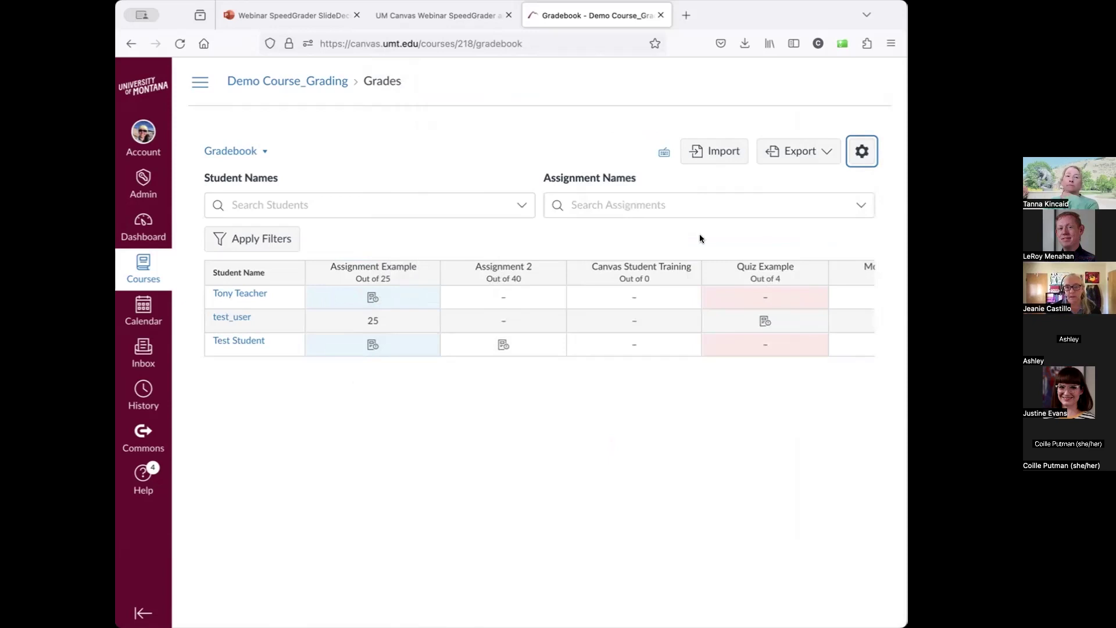
click(862, 151)
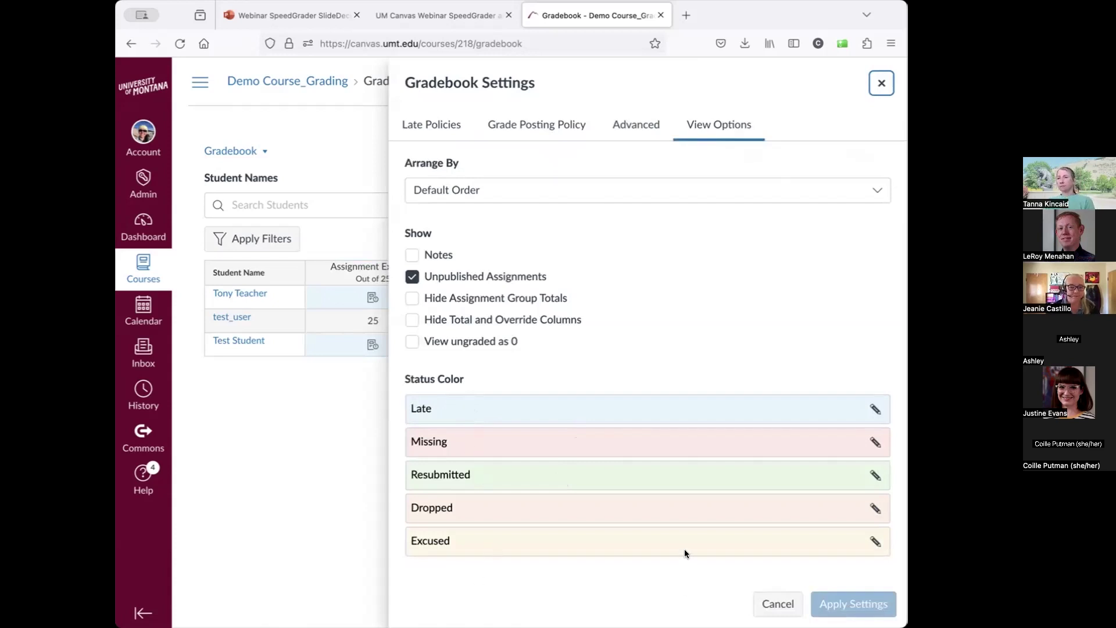
click(768, 605)
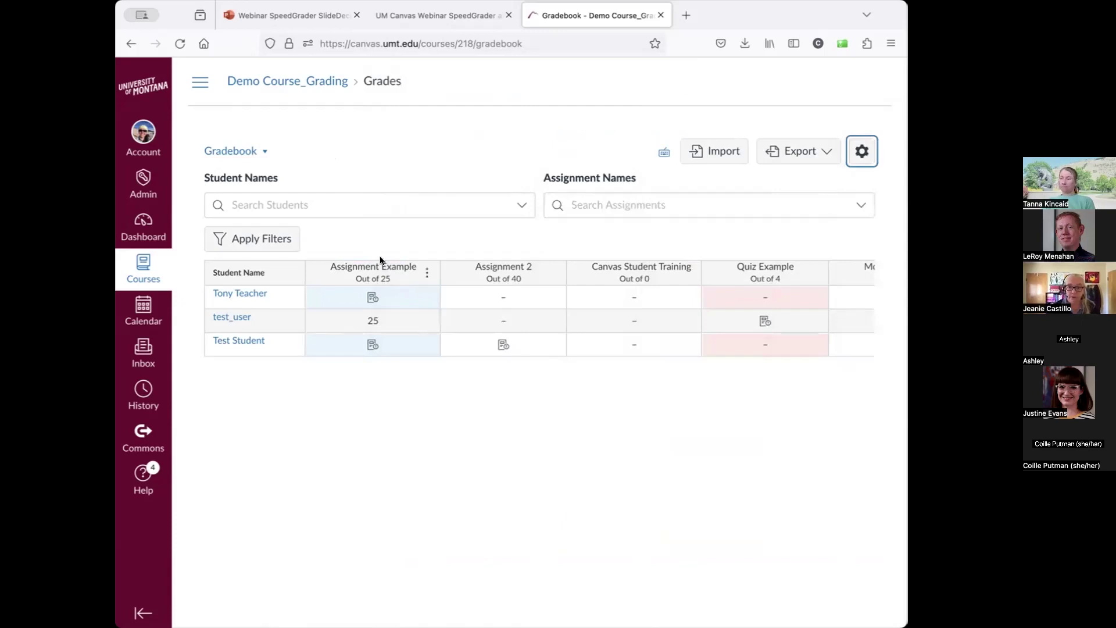
Step: Open the Assignment Example column's submissions in SpeedGrader from the Gradebook
click(423, 272)
click(423, 273)
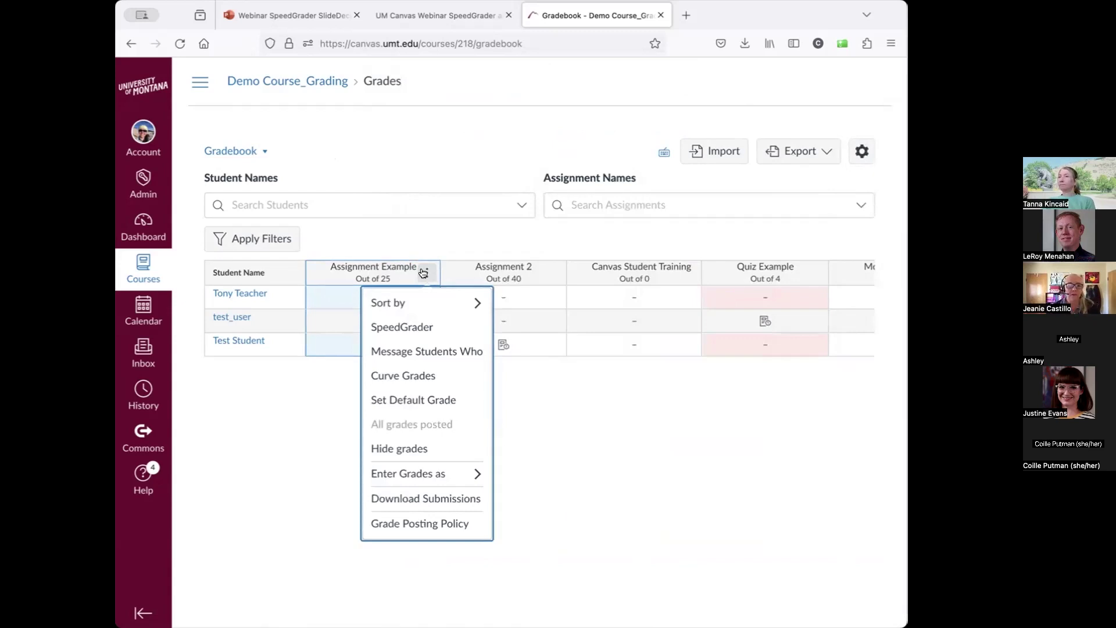
mouse_move(411, 313)
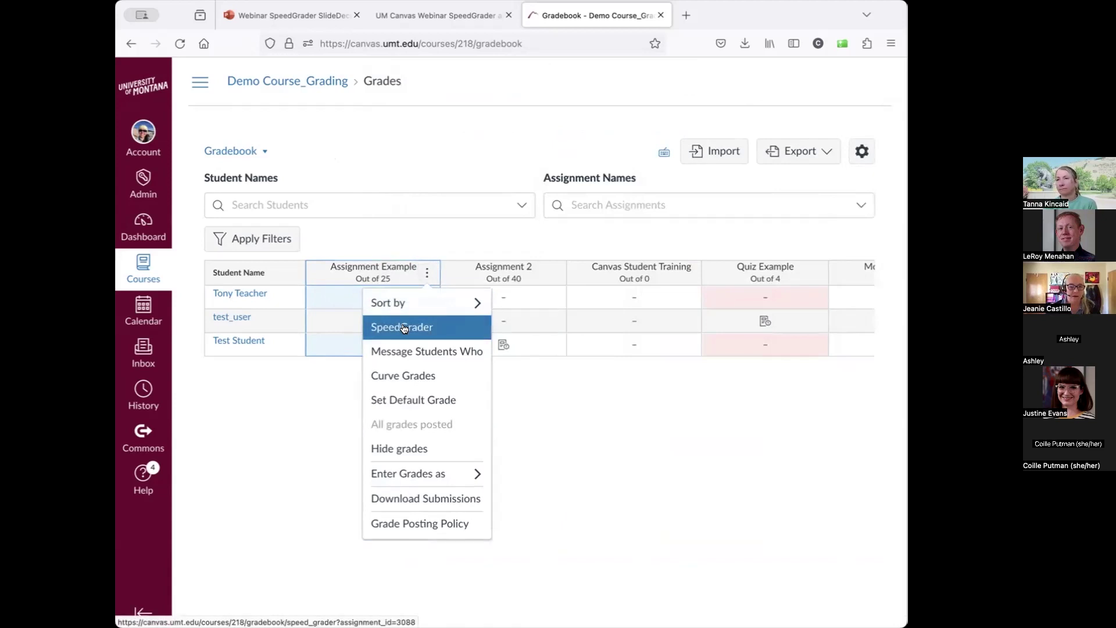
click(403, 327)
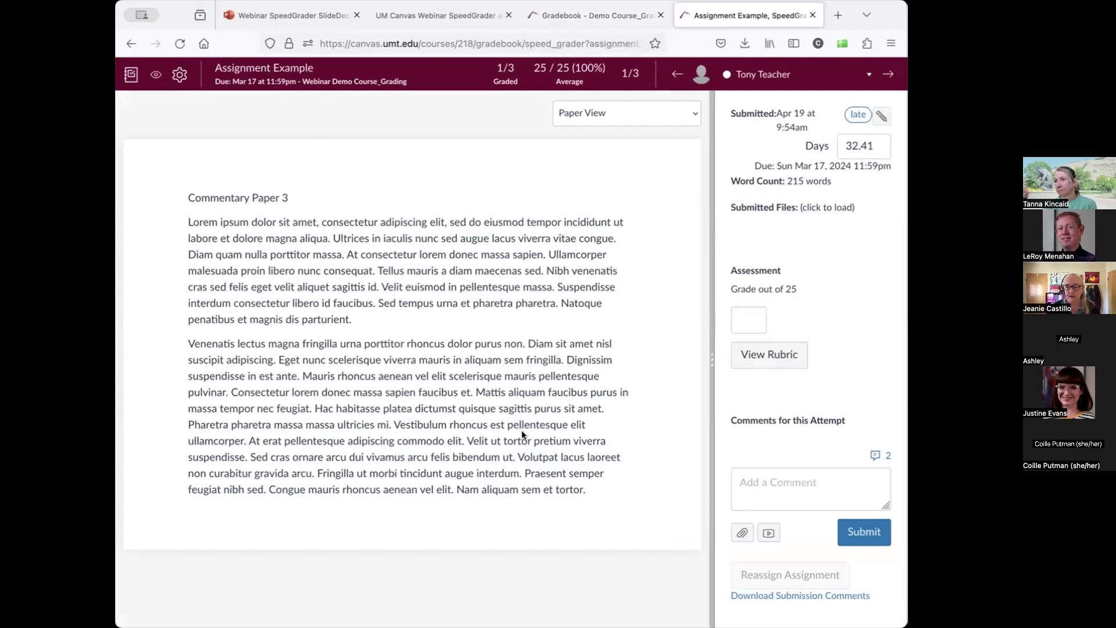
Step: Examine the grade field and the full rubric for the first student's submission, and close the rubric
click(751, 319)
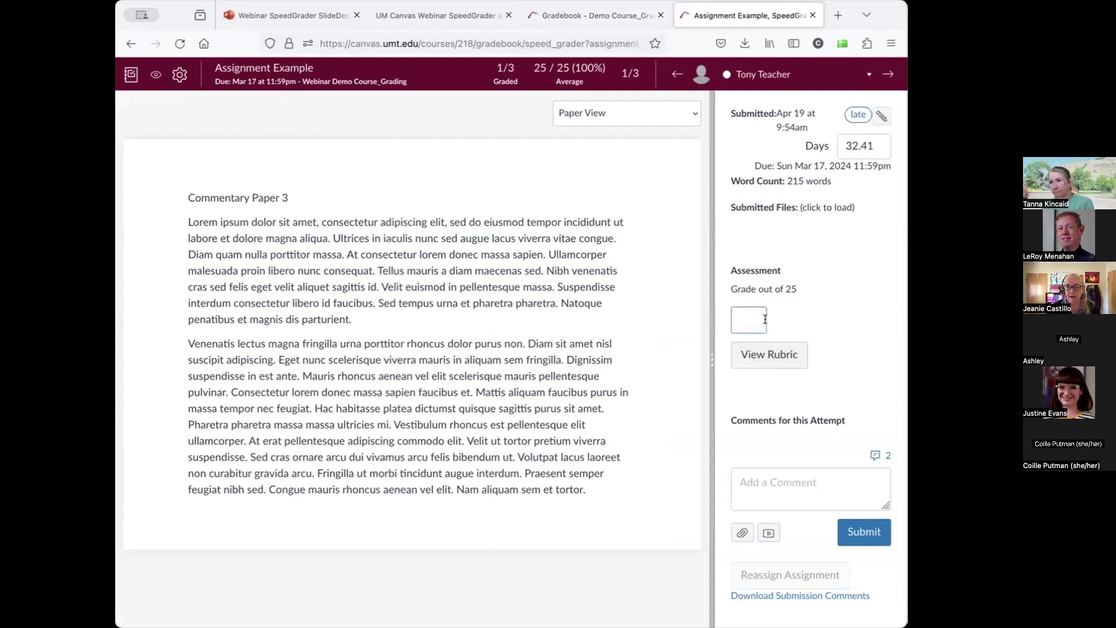
click(773, 356)
scroll(780, 288, down, 10)
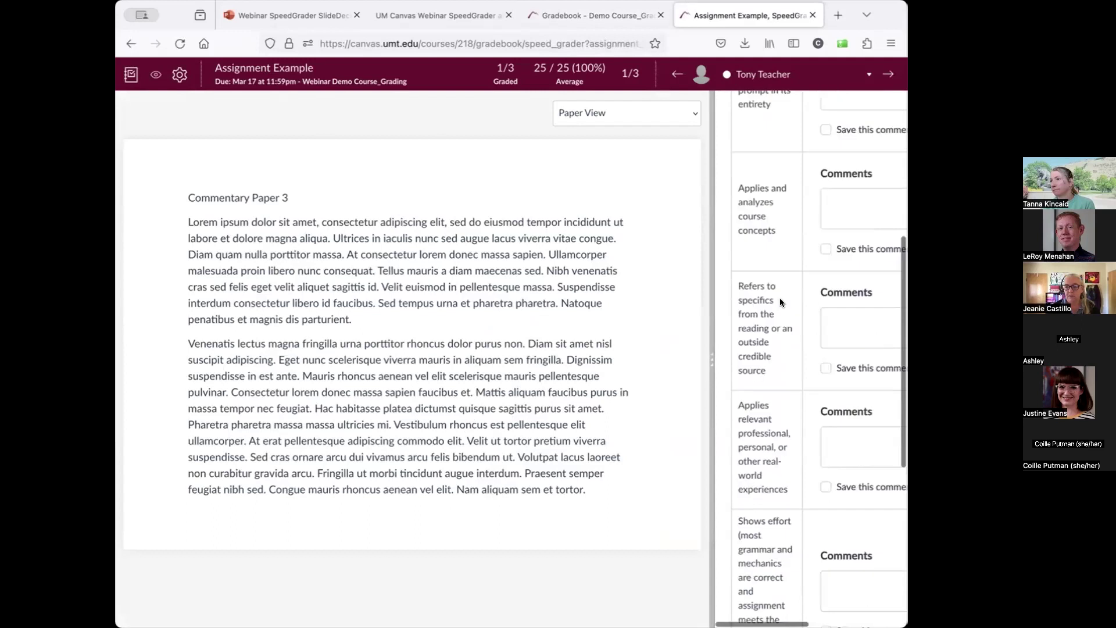
click(795, 370)
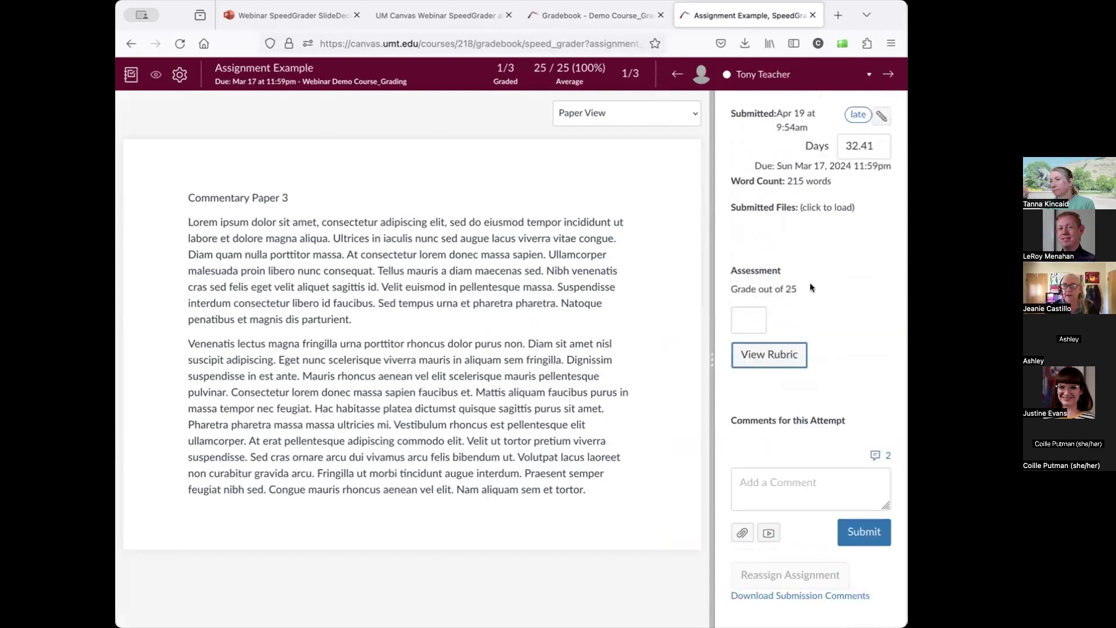
Step: Review the SpeedGrader student list, view test_user's entry and return to the first student's submission
click(776, 74)
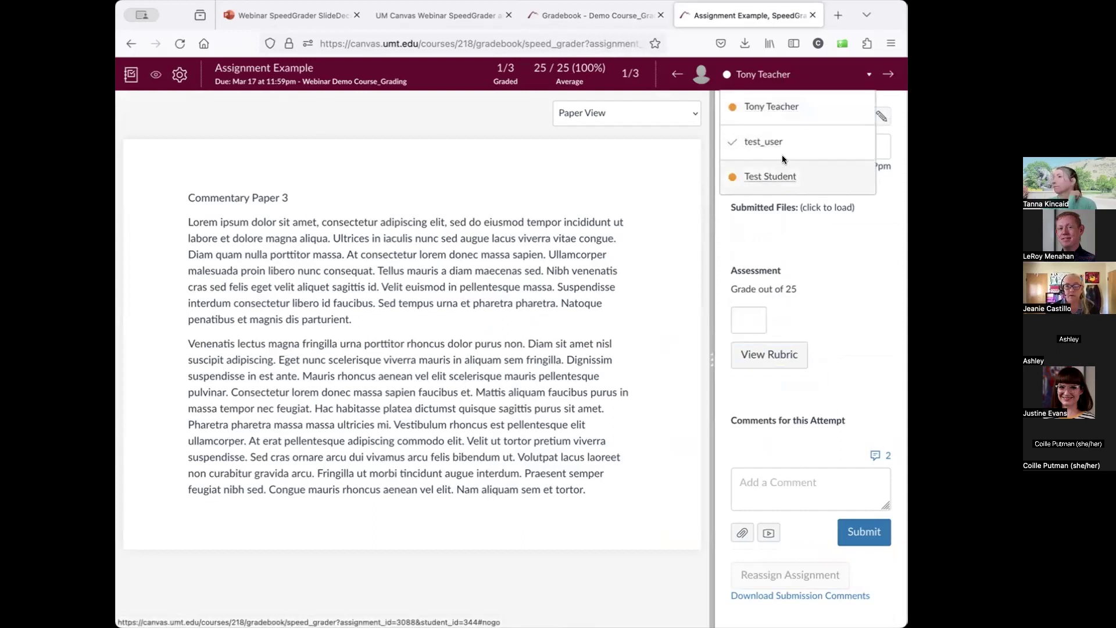
click(868, 76)
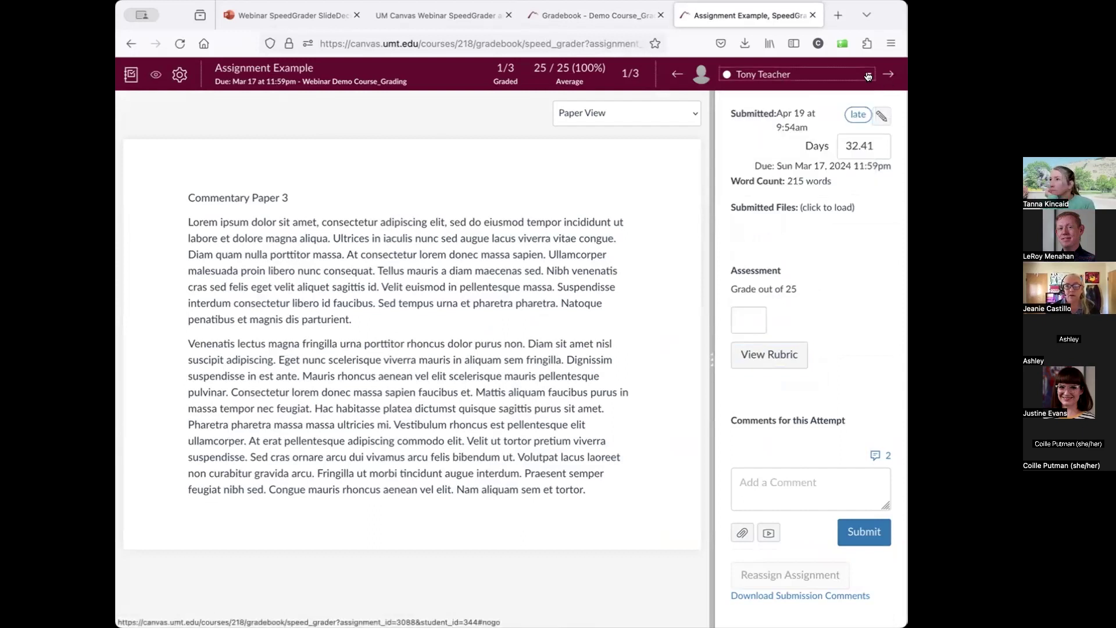
click(888, 73)
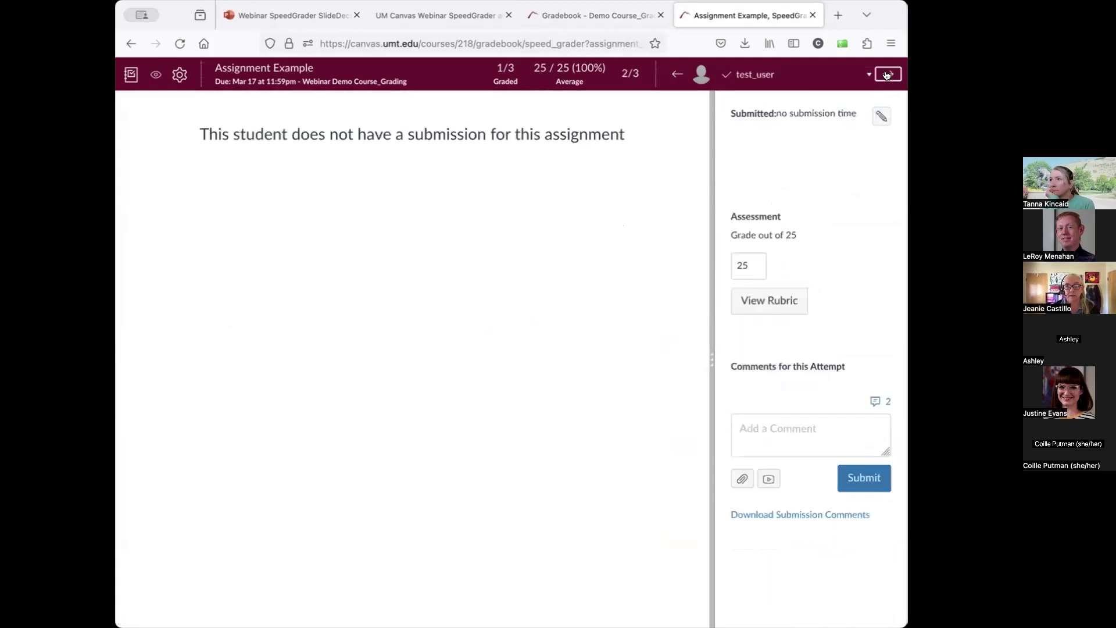
click(676, 73)
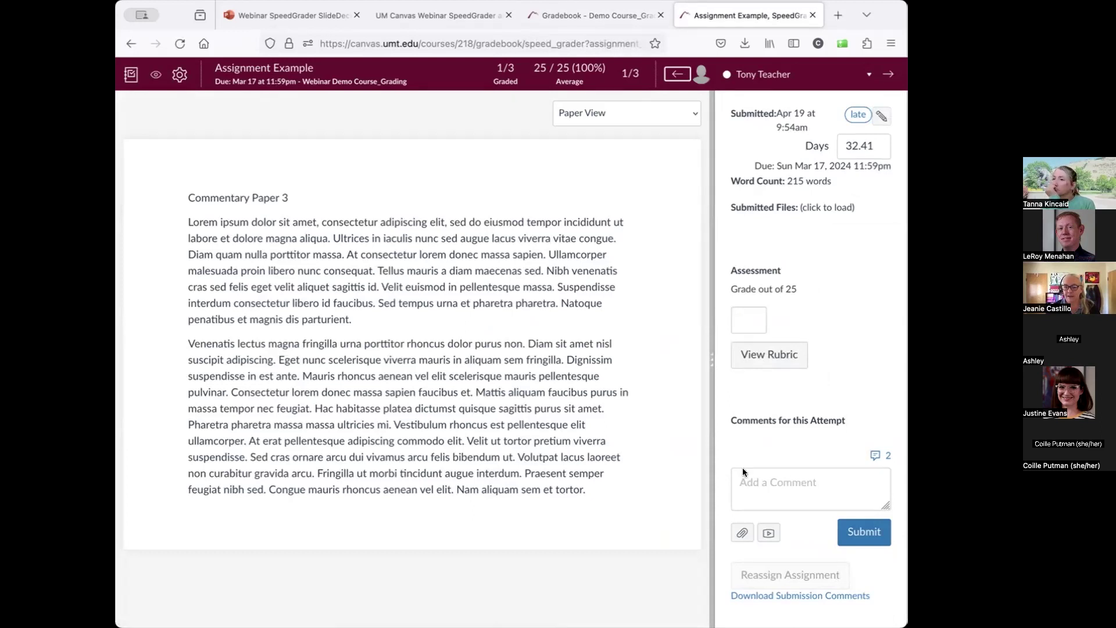
Step: Review the comment field, the SpeedGrader options and the grade hiding choices without changing any of them
click(780, 476)
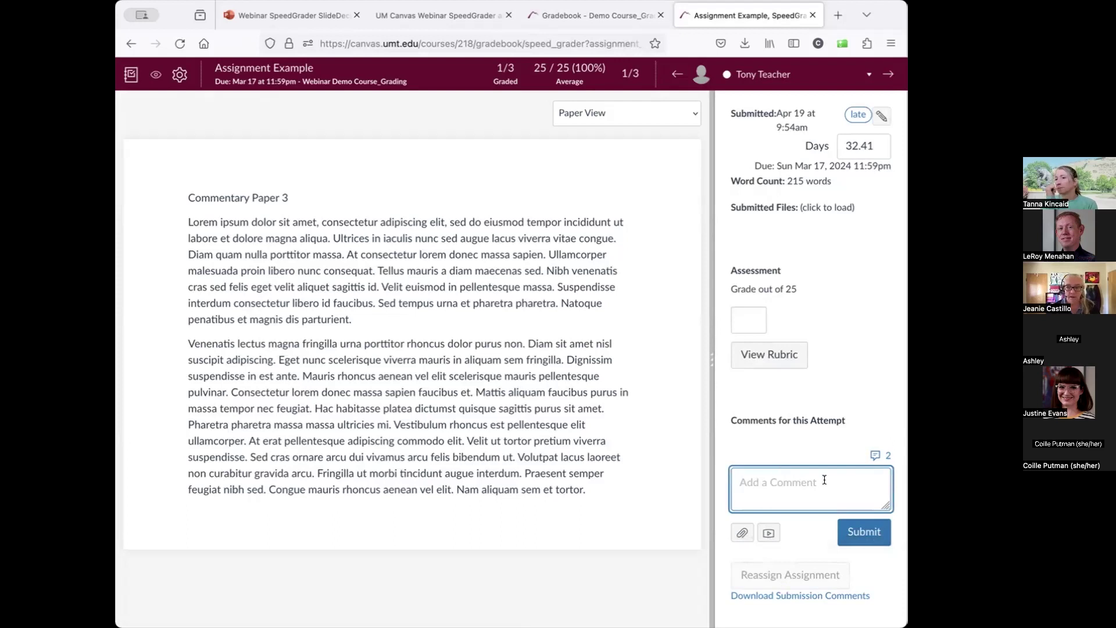
click(179, 76)
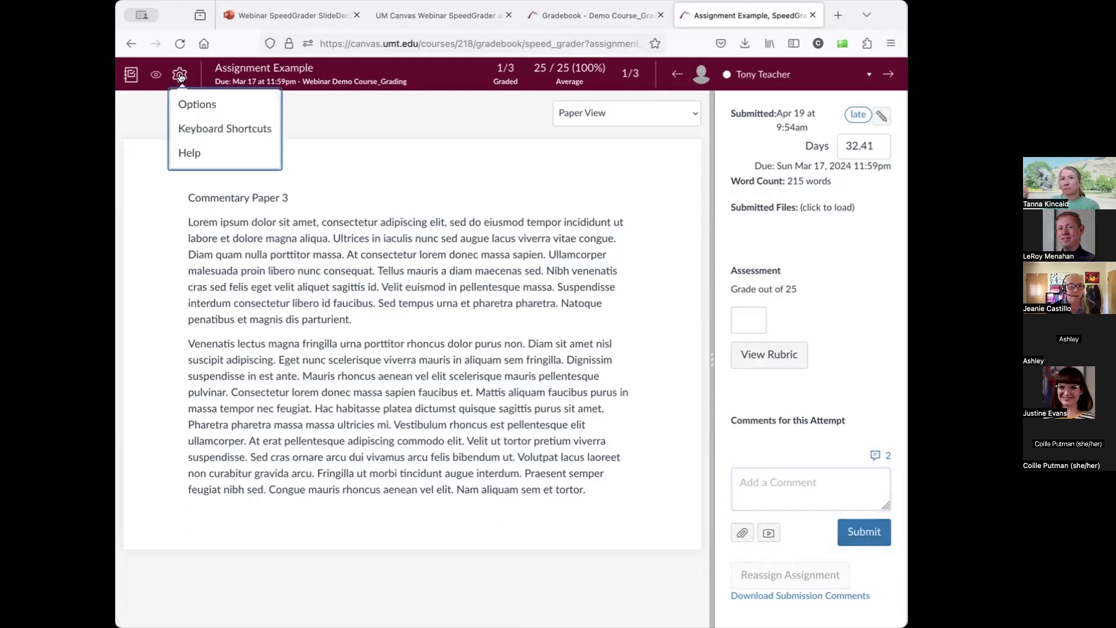
click(198, 106)
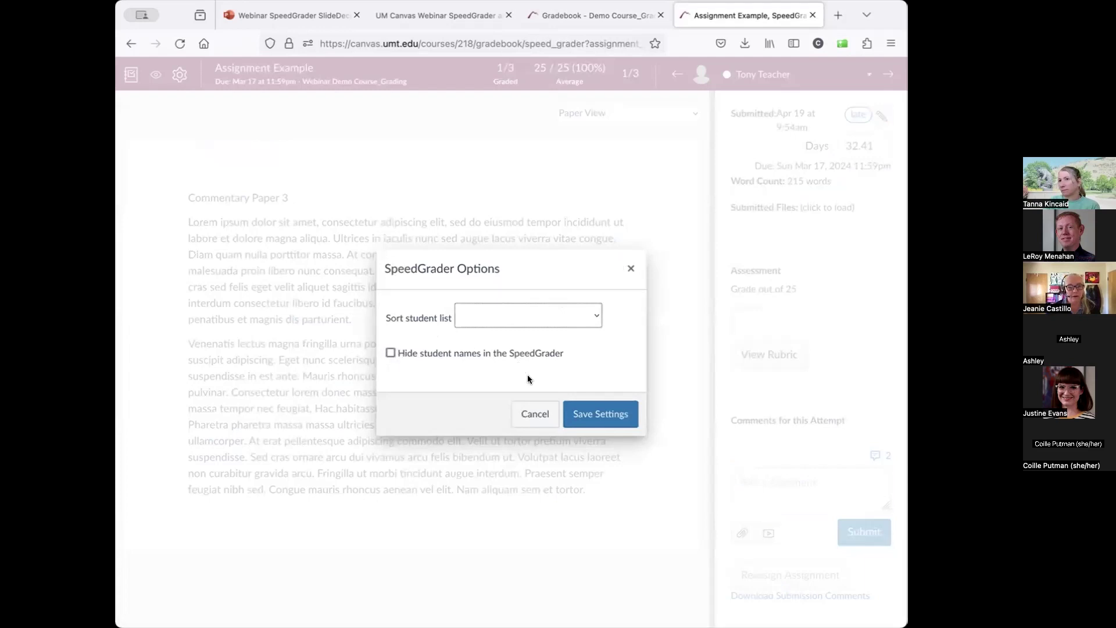
click(533, 413)
click(155, 75)
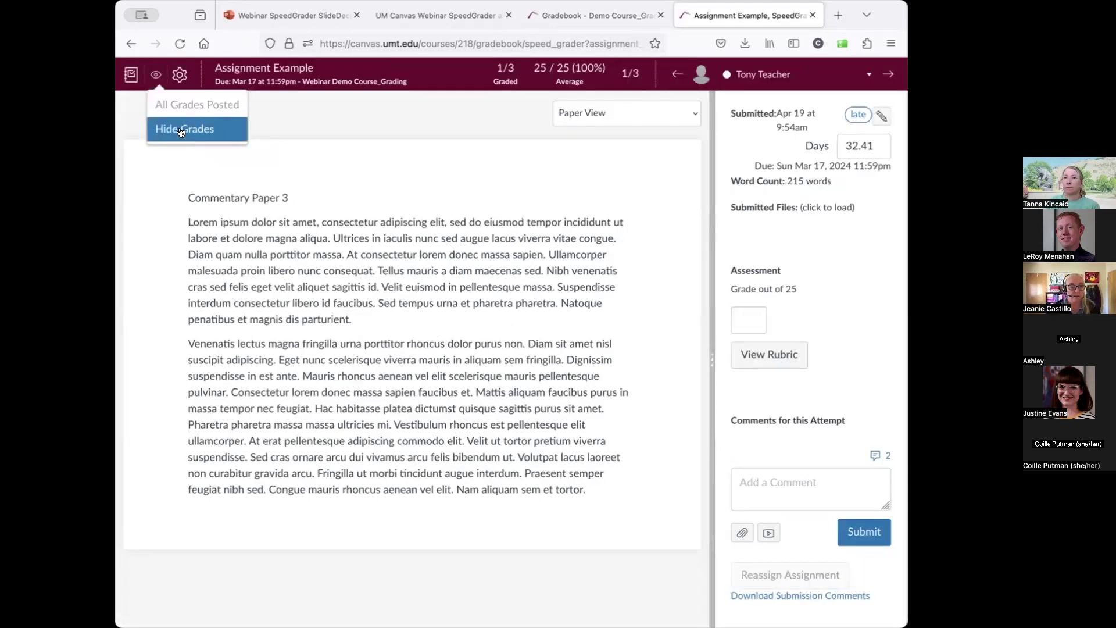
Step: Return to the Gradebook, reopen Assignment Example in SpeedGrader through its assignment page and show Test Student's submission
click(133, 76)
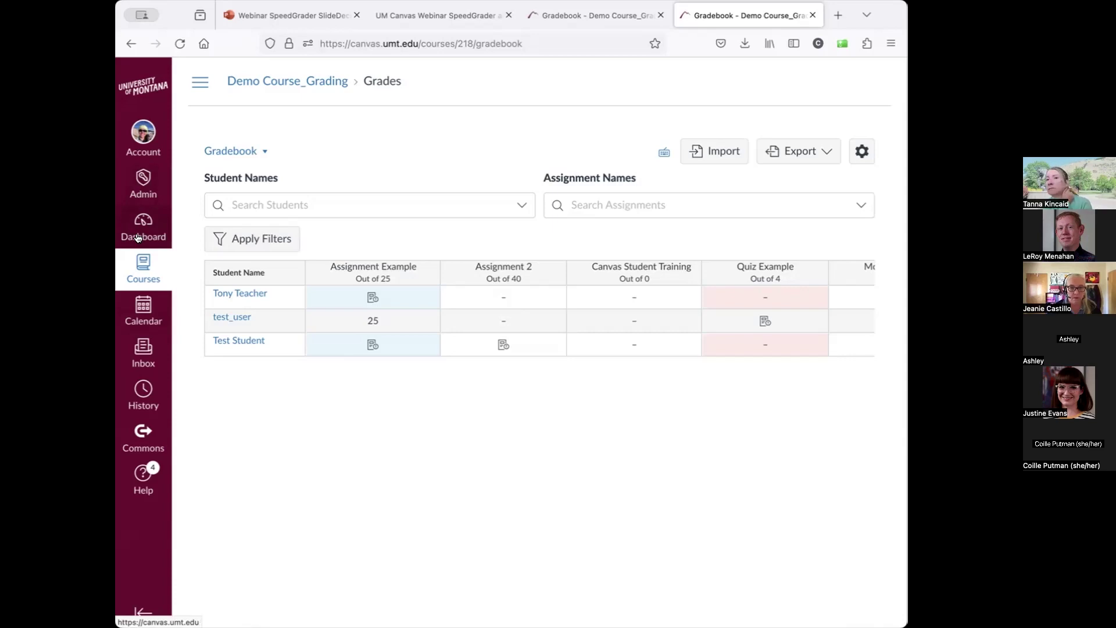
click(372, 268)
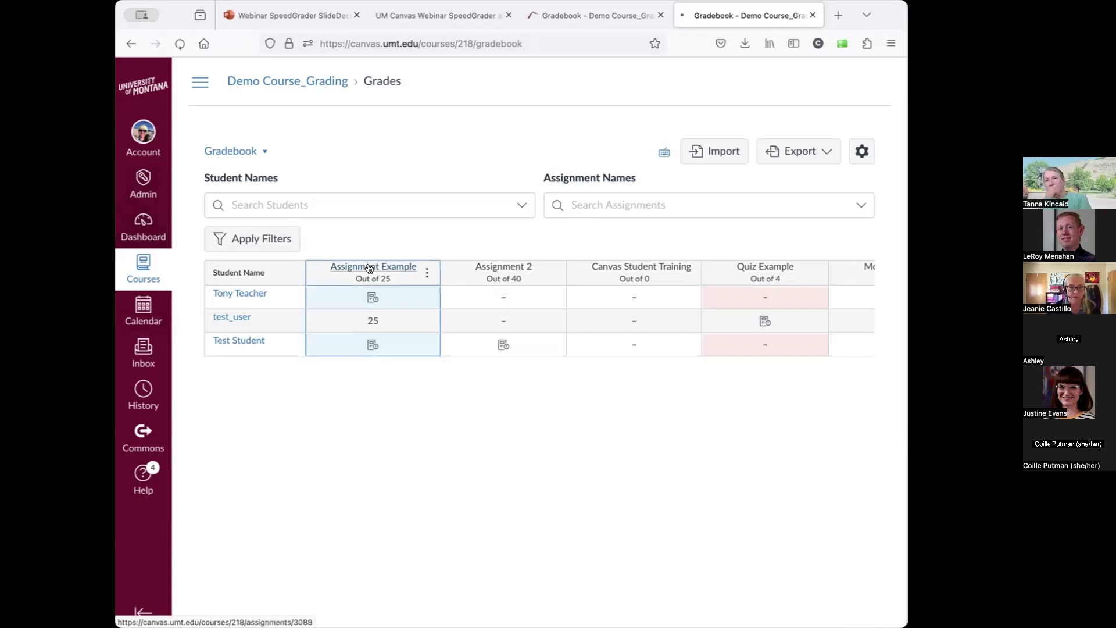
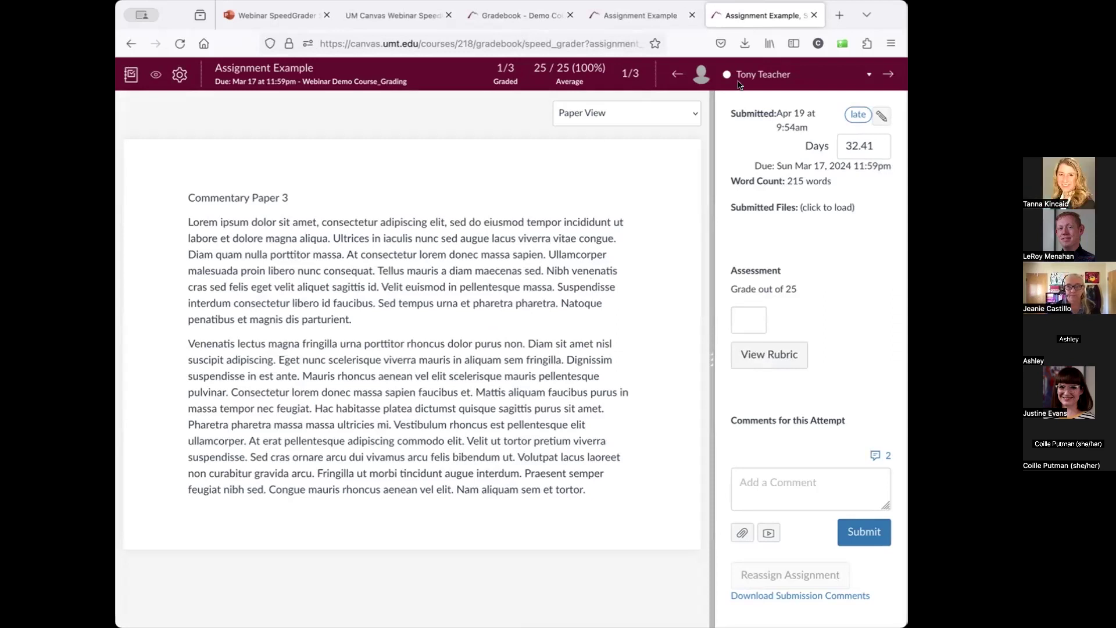
click(770, 74)
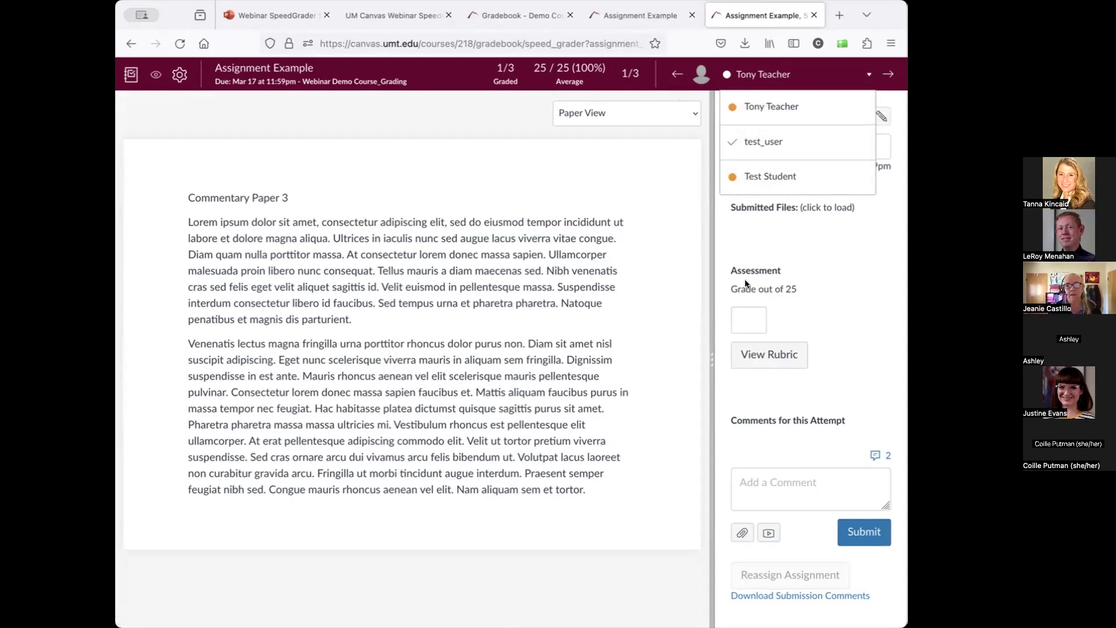
click(778, 178)
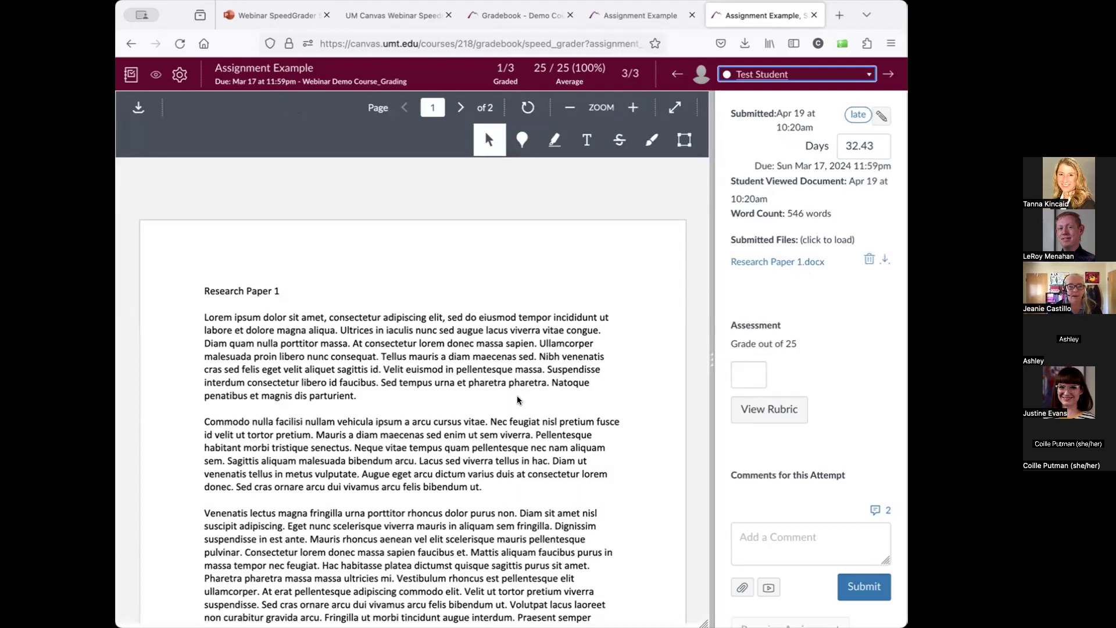
Step: Add a point annotation on the first line of Research Paper 1's first paragraph with the comment "that's a great point"
click(521, 139)
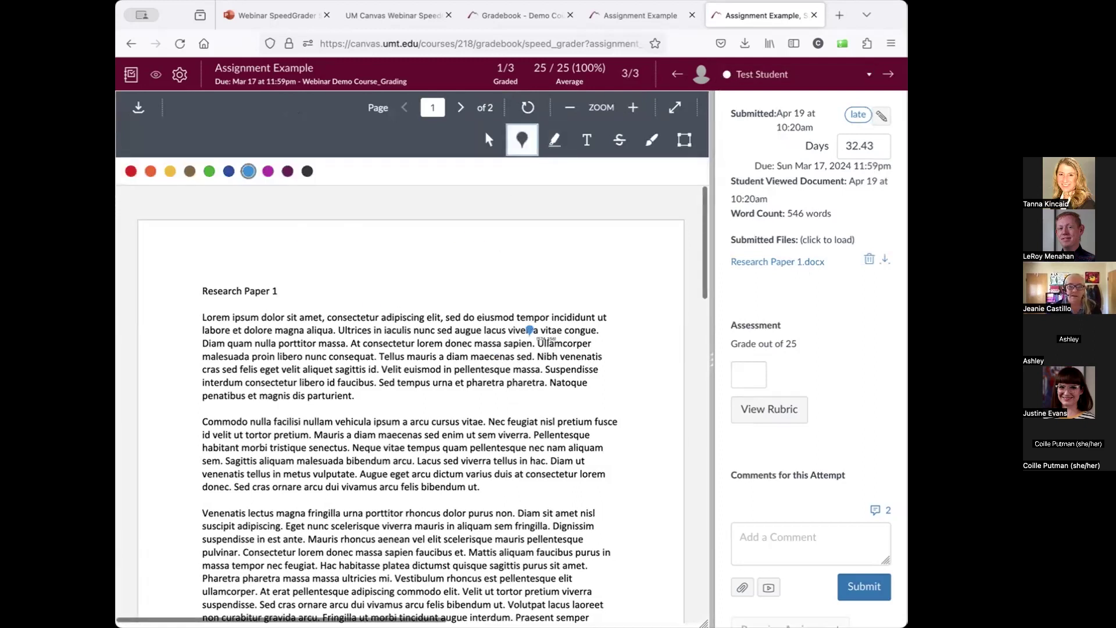
click(560, 314)
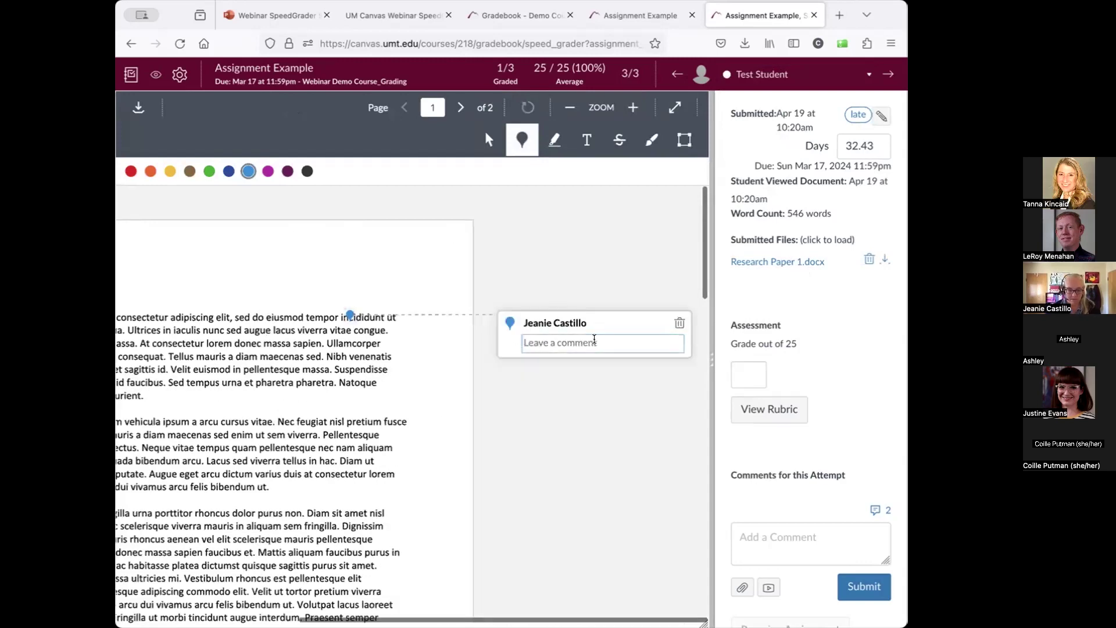
text(that's a great point)
key(Return)
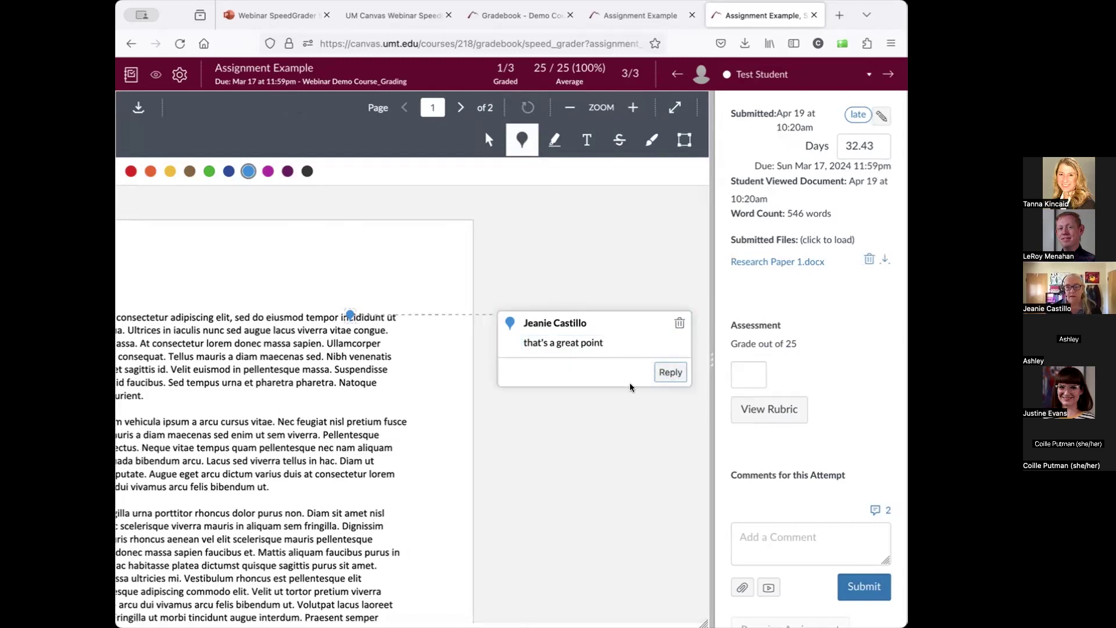
Step: Strike out the word "Ullamcorper" in the first paragraph in red
scroll(488, 394, left, 5)
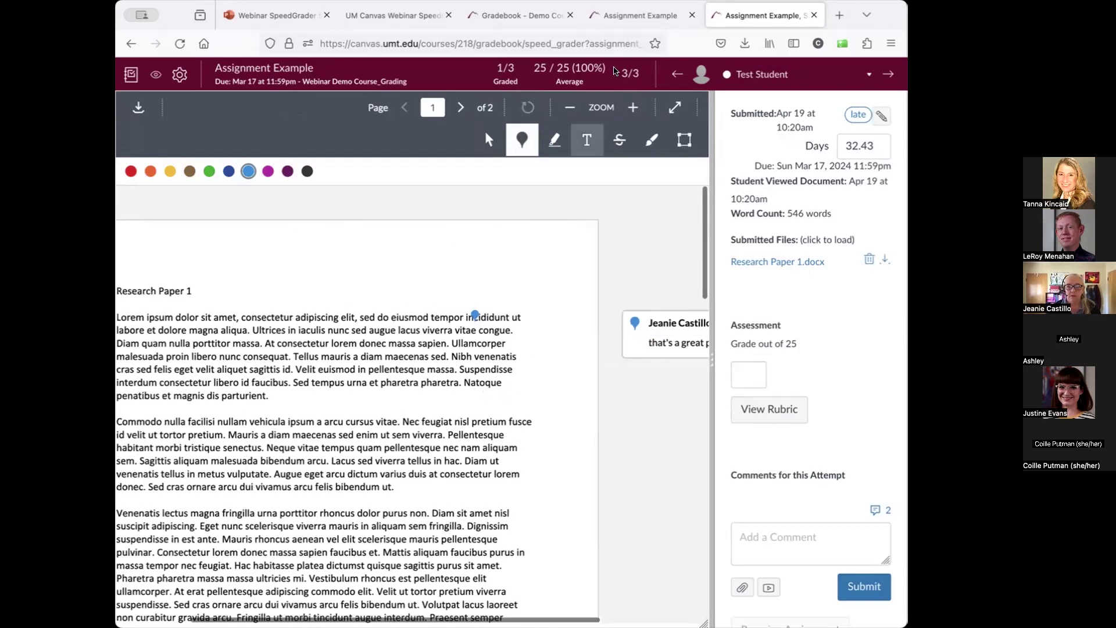
click(619, 139)
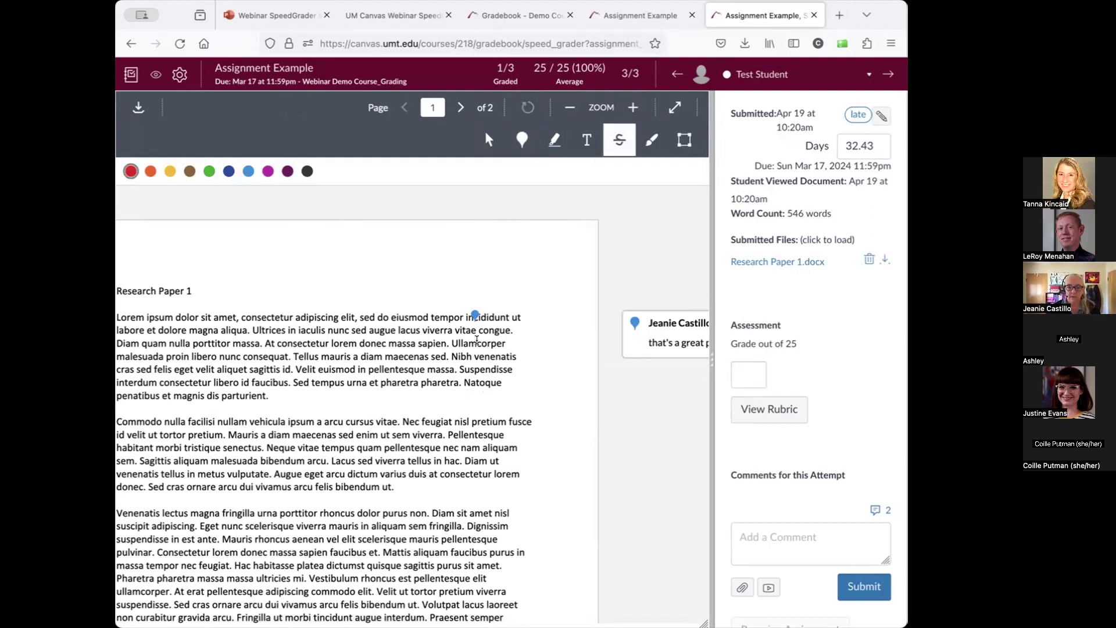
drag(477, 342, 505, 343)
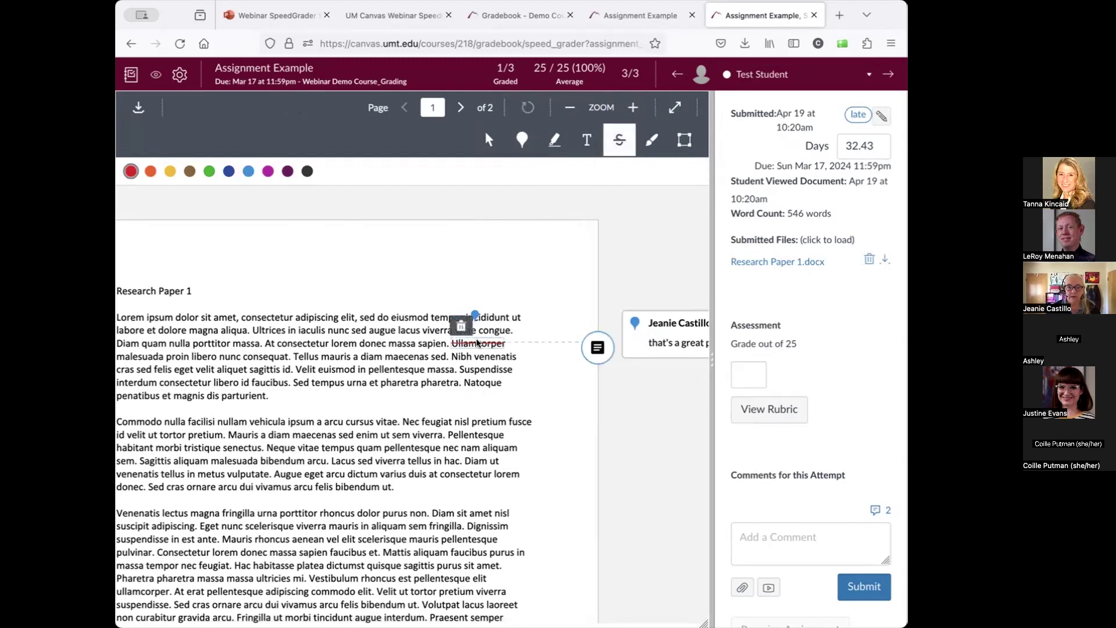
Step: Circle the word "pharetra" in the first paragraph with a thin blue freehand line and attach the comment "check the spelling"
click(650, 139)
mouse_move(421, 388)
mouse_down()
mouse_move(457, 385)
mouse_move(431, 364)
mouse_move(428, 395)
mouse_up()
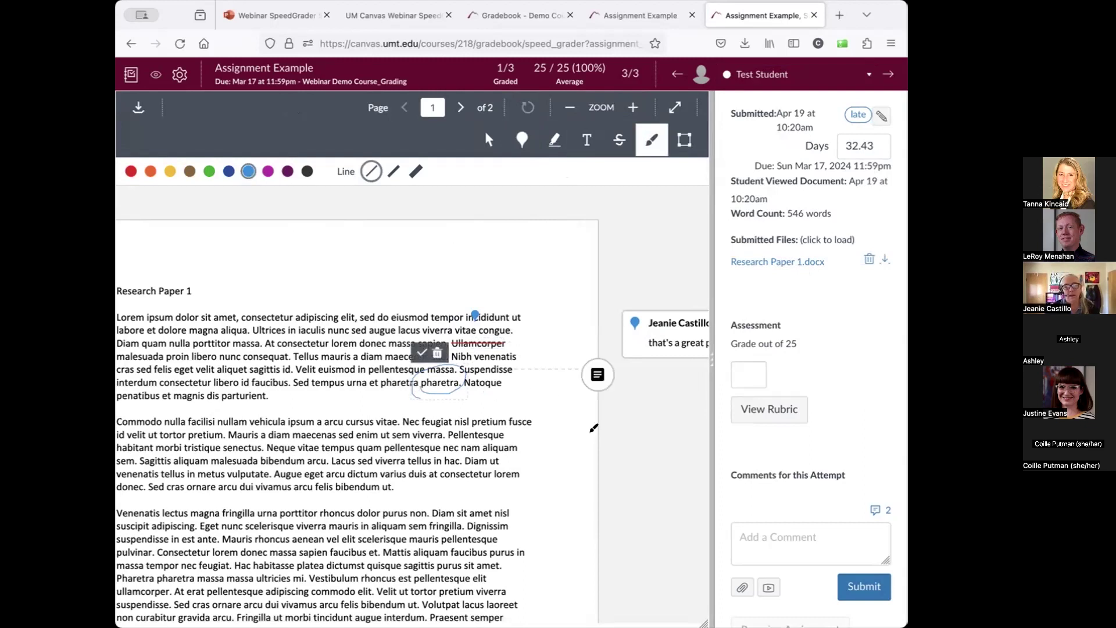
scroll(550, 445, right, 2)
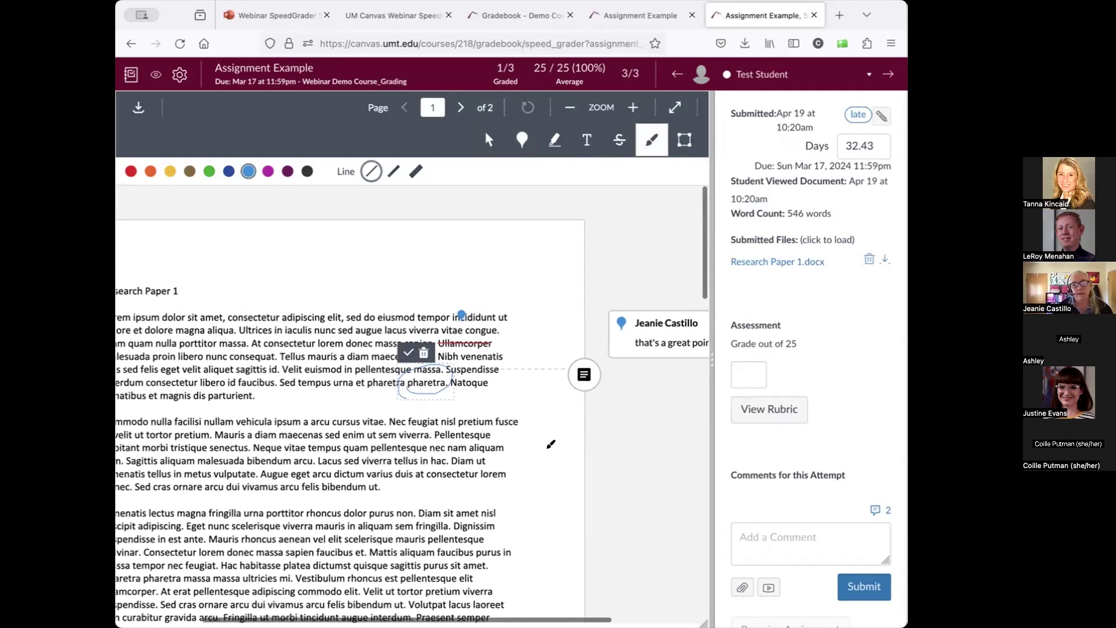
click(584, 375)
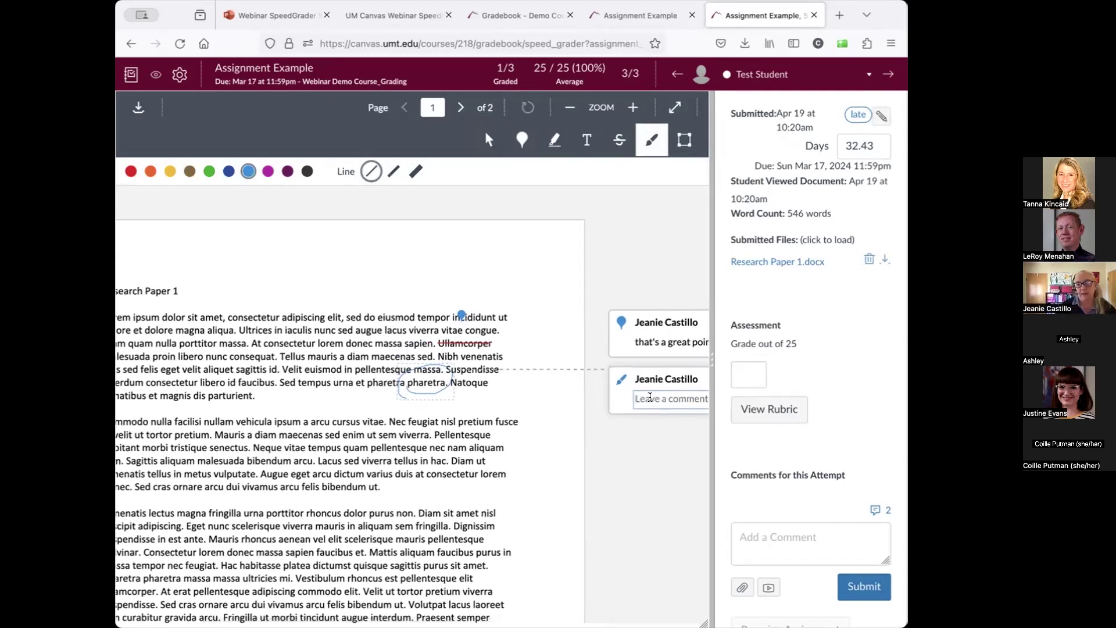
text(check the spe)
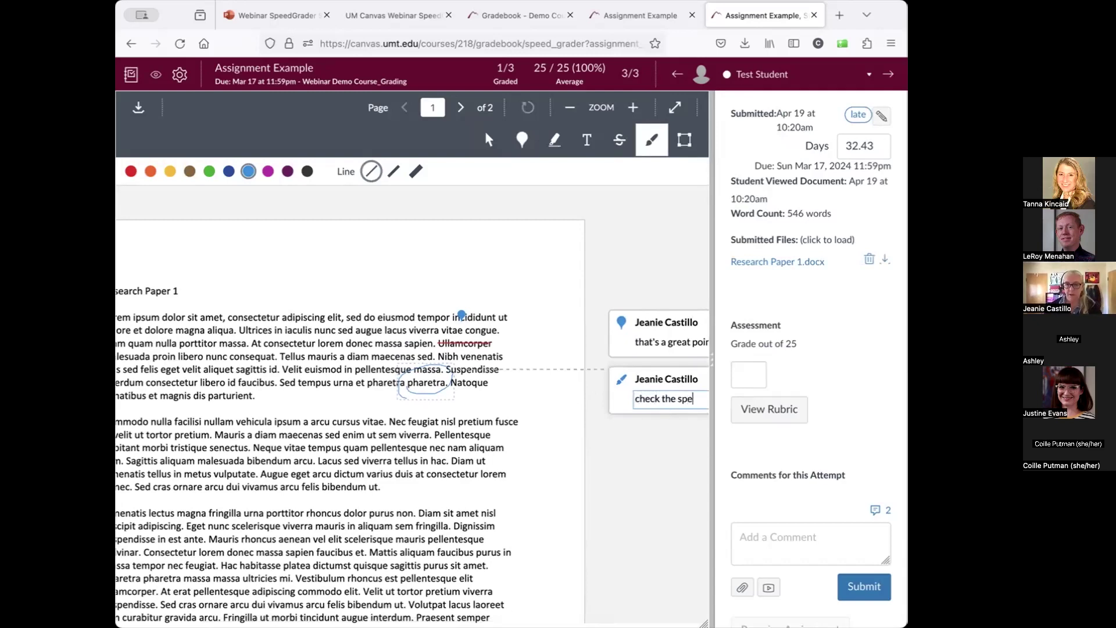
text(lling)
key(Return)
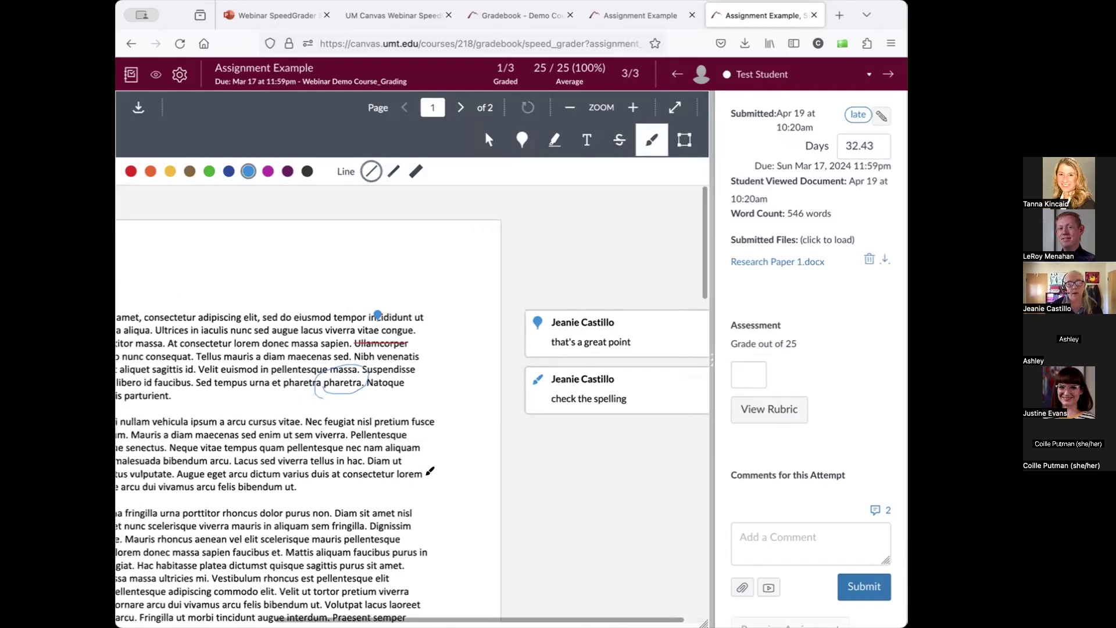
click(431, 471)
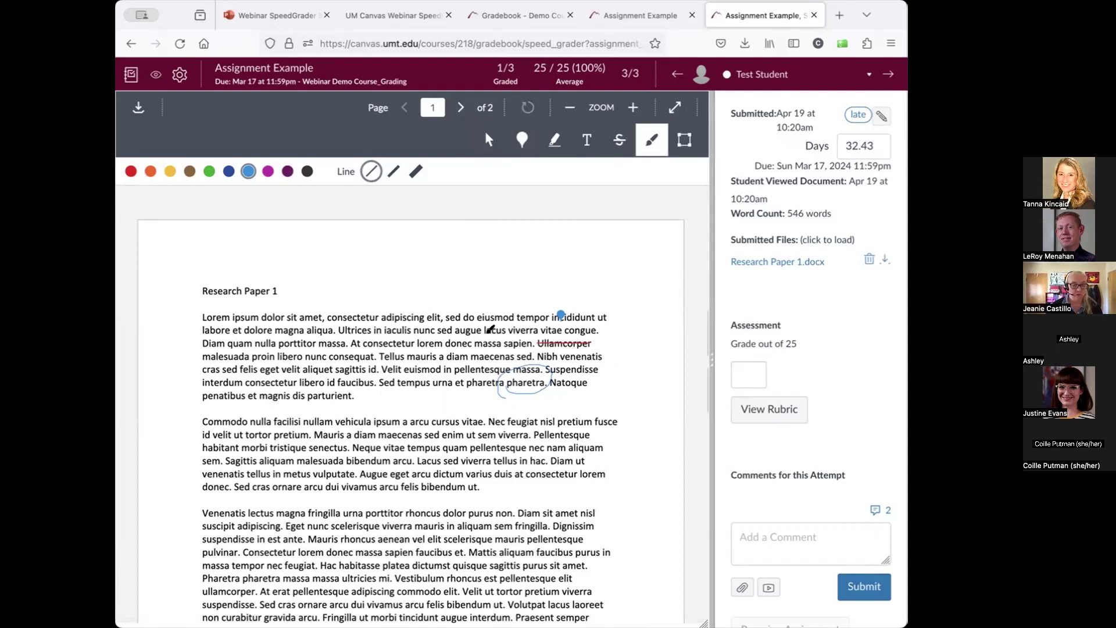
Step: Examine the annotations in the first paragraph together with their comments in the page margin
scroll(492, 330, right, 1)
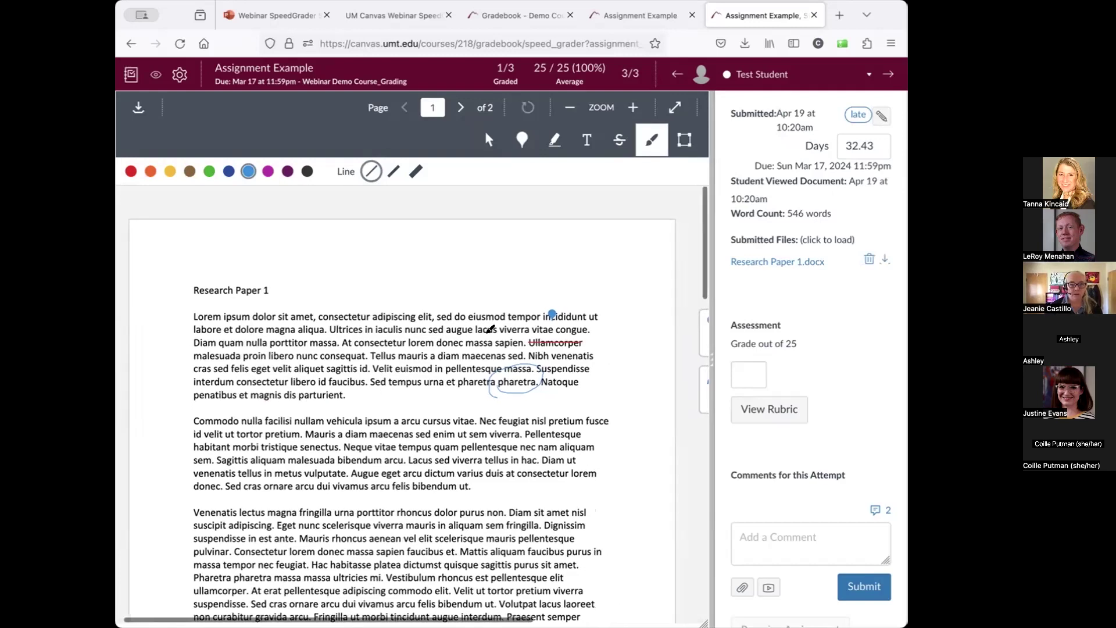
scroll(491, 329, right, 5)
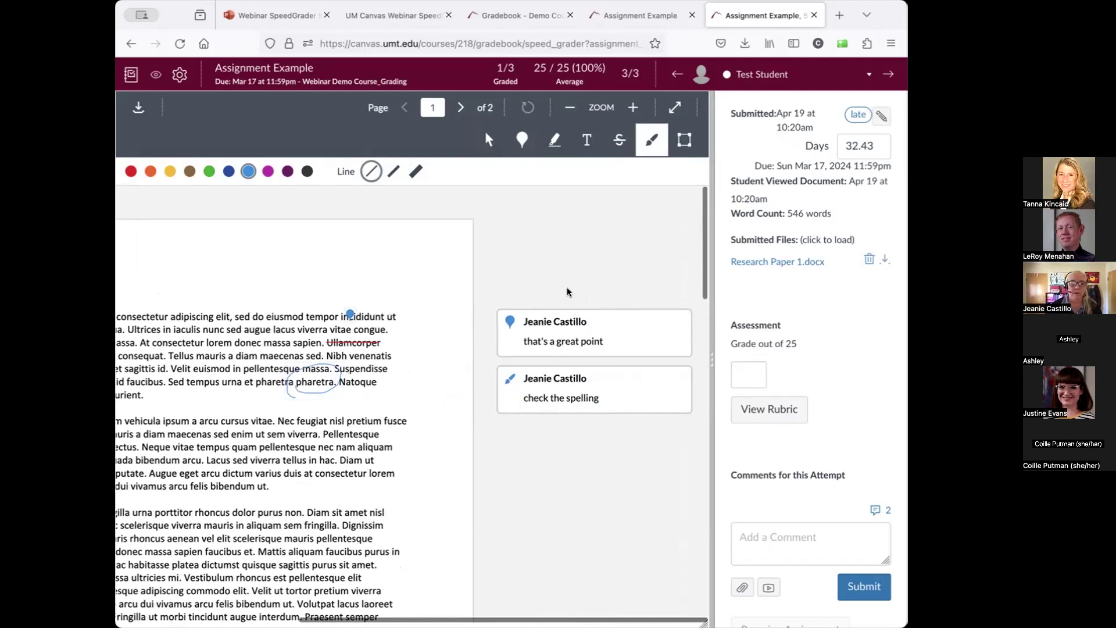
scroll(335, 337, left, 5)
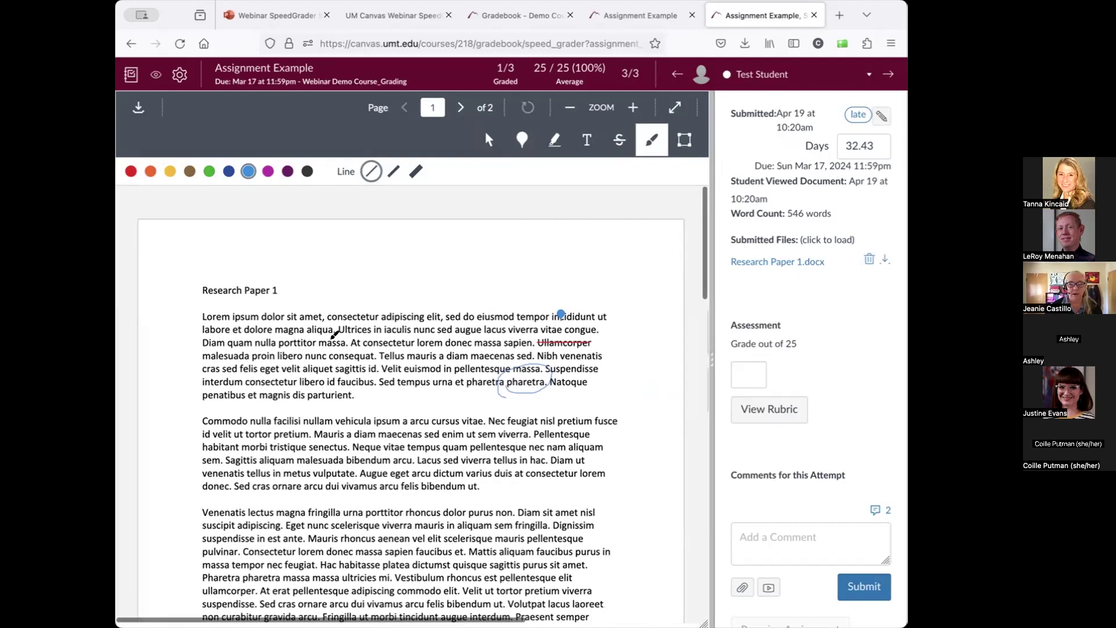
scroll(437, 336, right, 5)
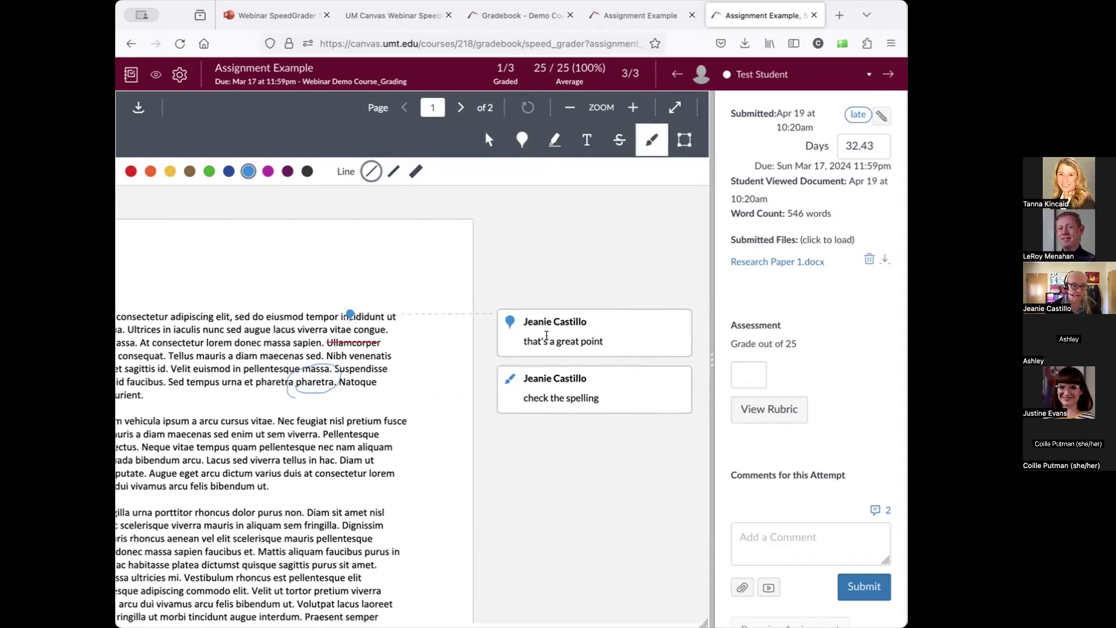
scroll(366, 415, left, 1)
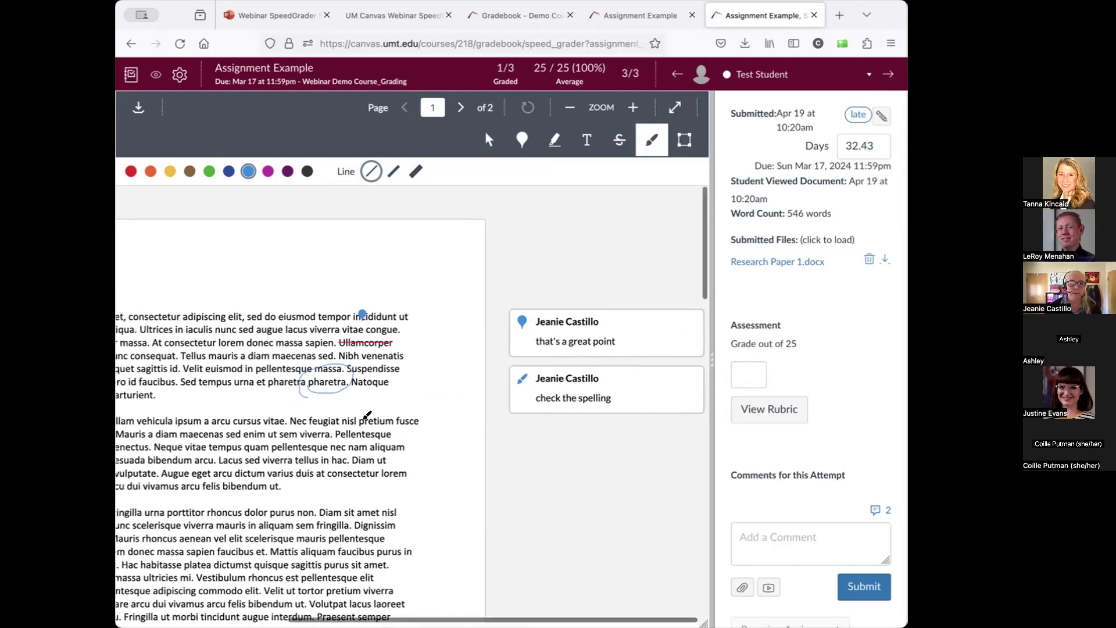
scroll(367, 415, left, 4)
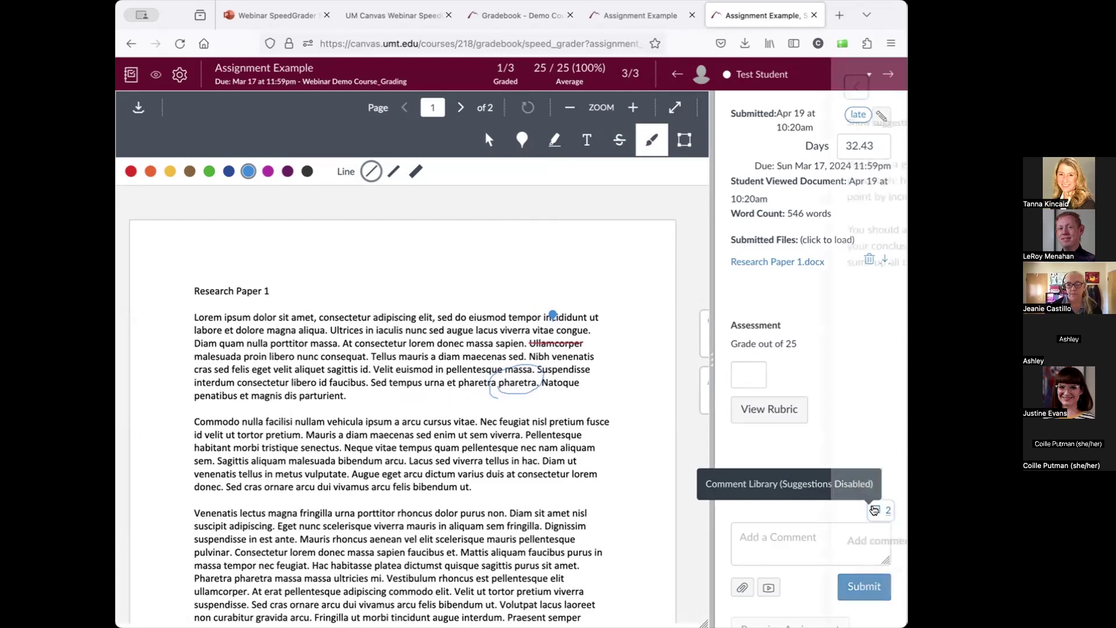
Step: Fill the submission comment with the Comment Library entry starting "You have a good start on the main body of your paragraph"
click(874, 510)
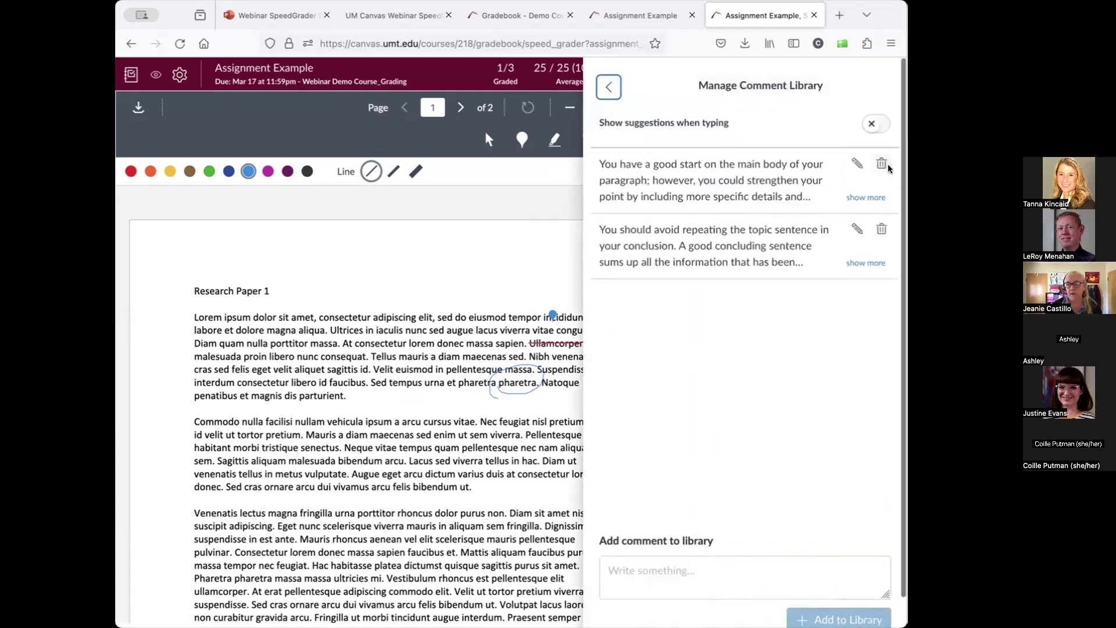
click(741, 185)
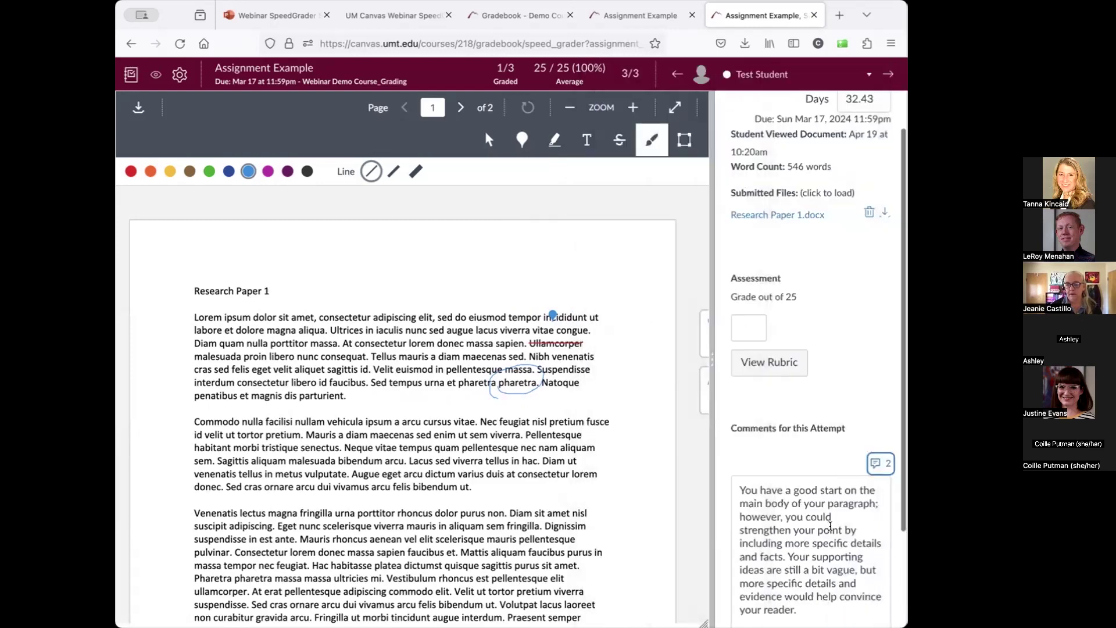
scroll(819, 460, down, 3)
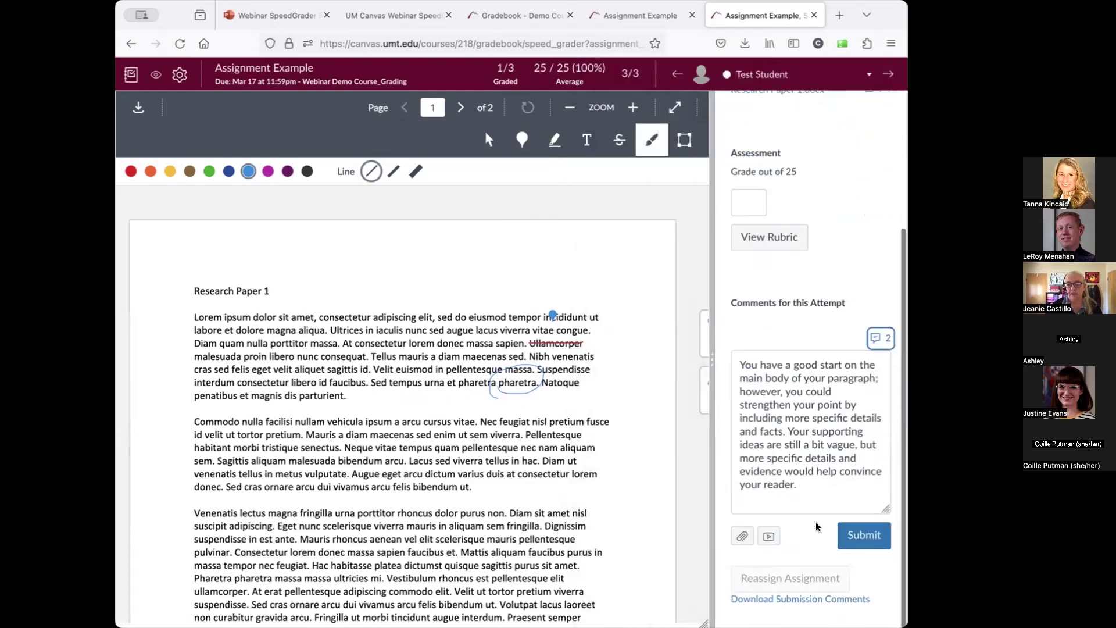
Step: Add the comment "Don't forget we use the APA not the MLA in this class." to the Comment Library
click(874, 343)
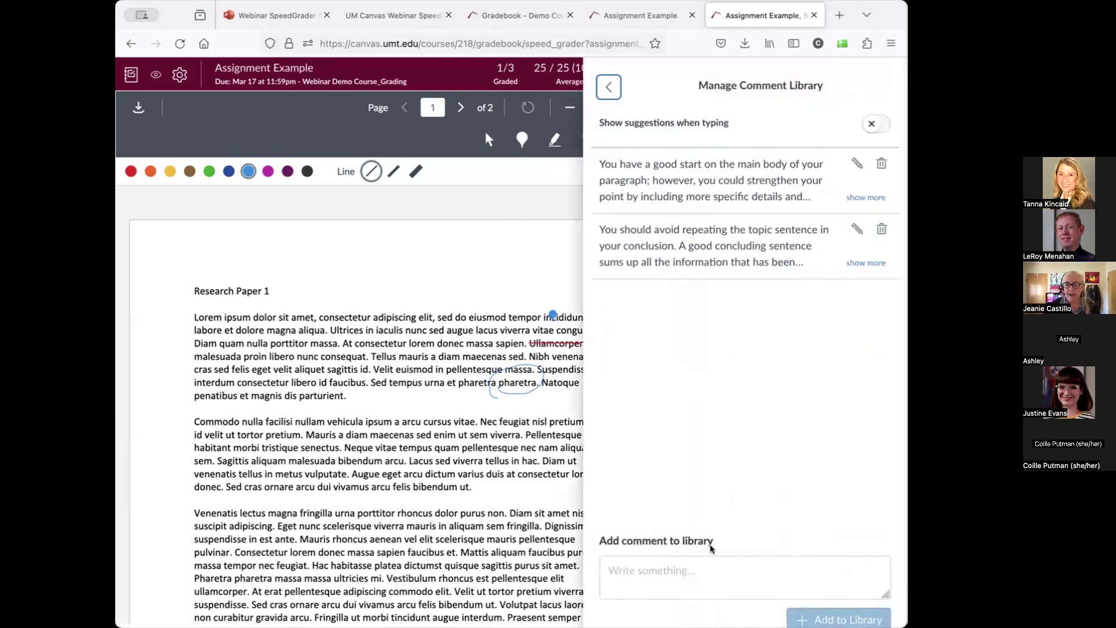
click(675, 571)
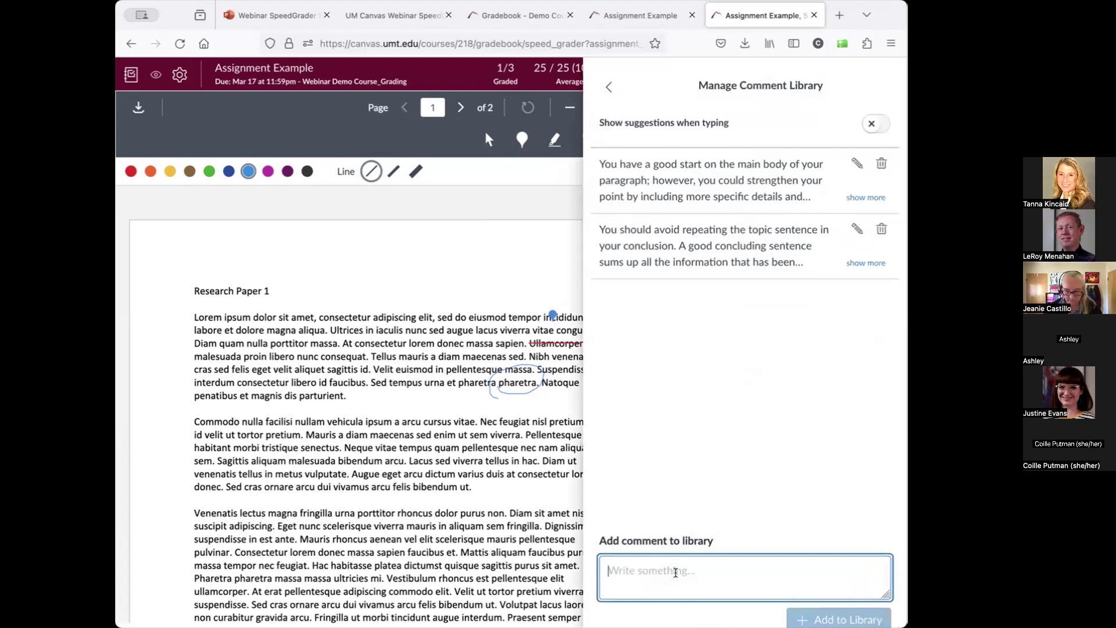
text(Don't )
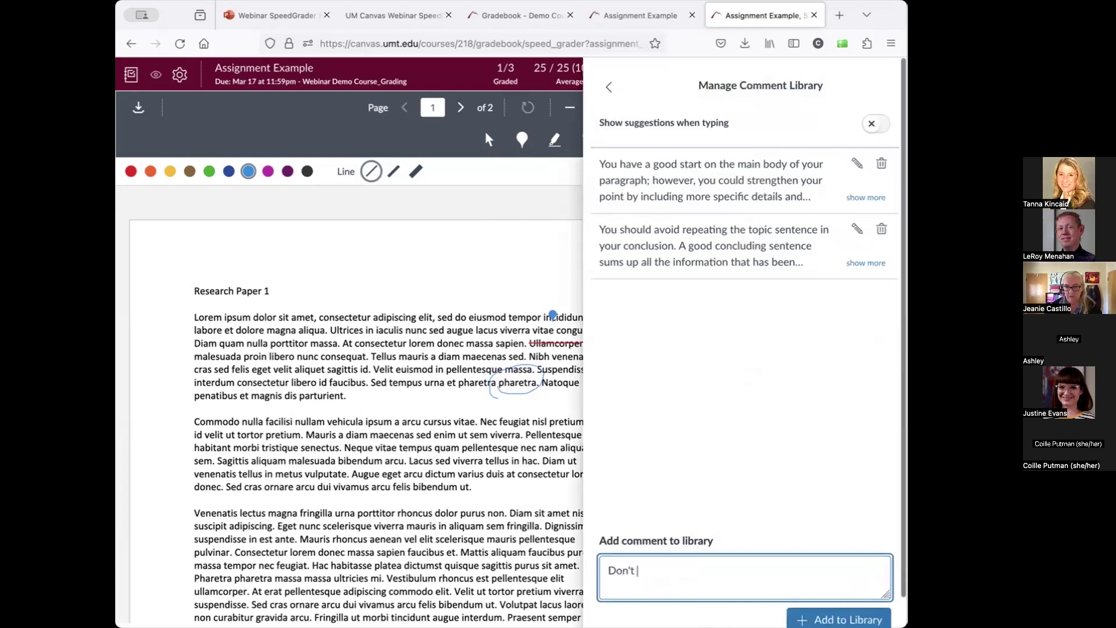
text(forget we use the APA not the)
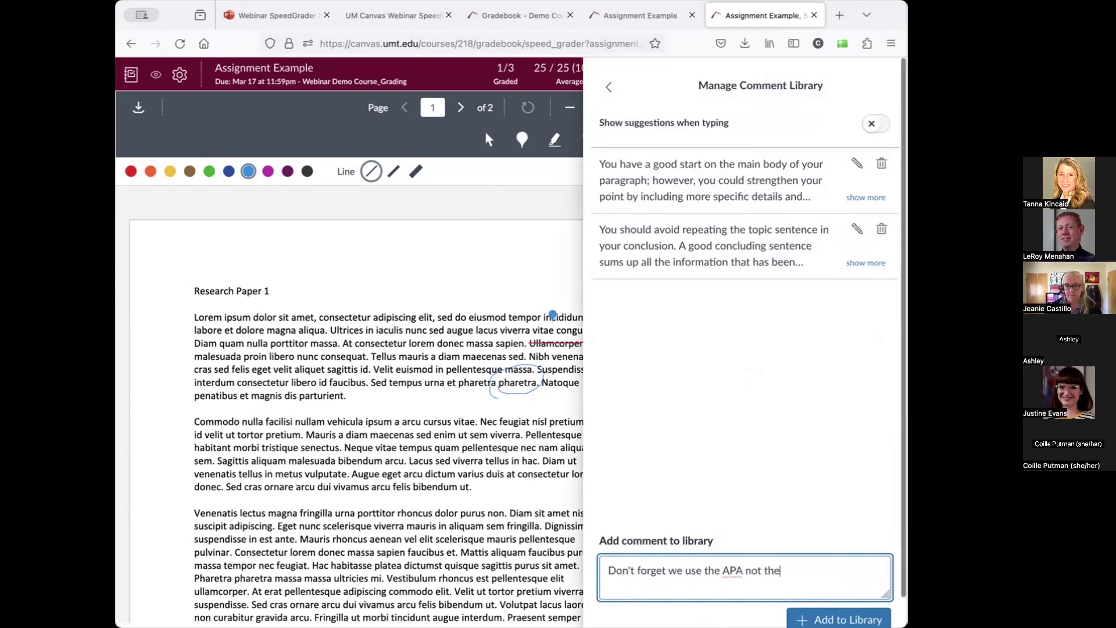
text( MLA in this)
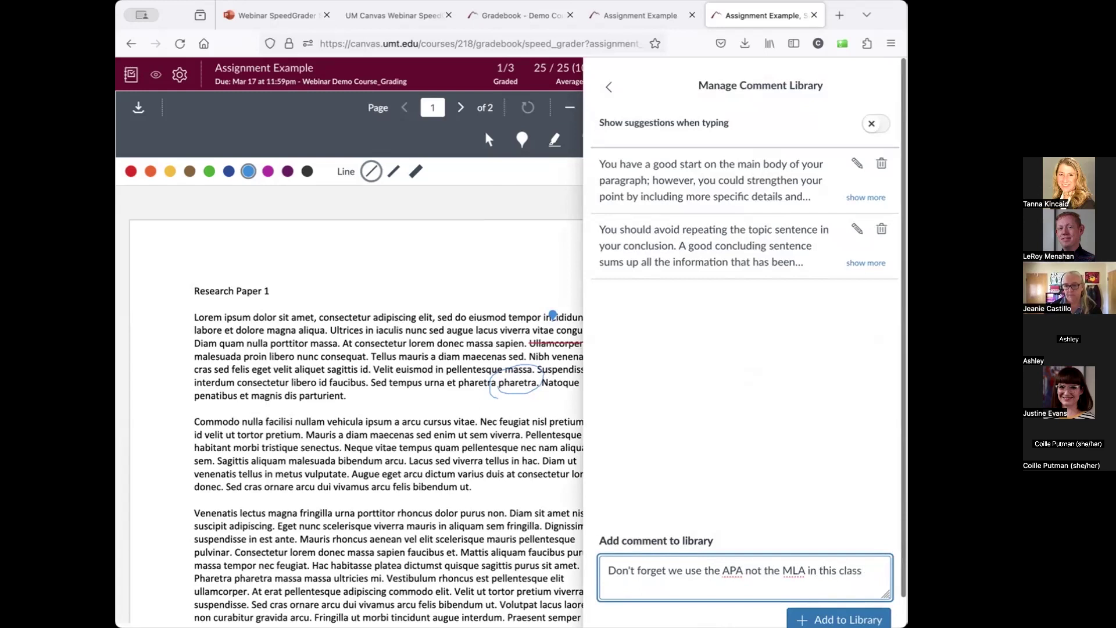
text( claa.)
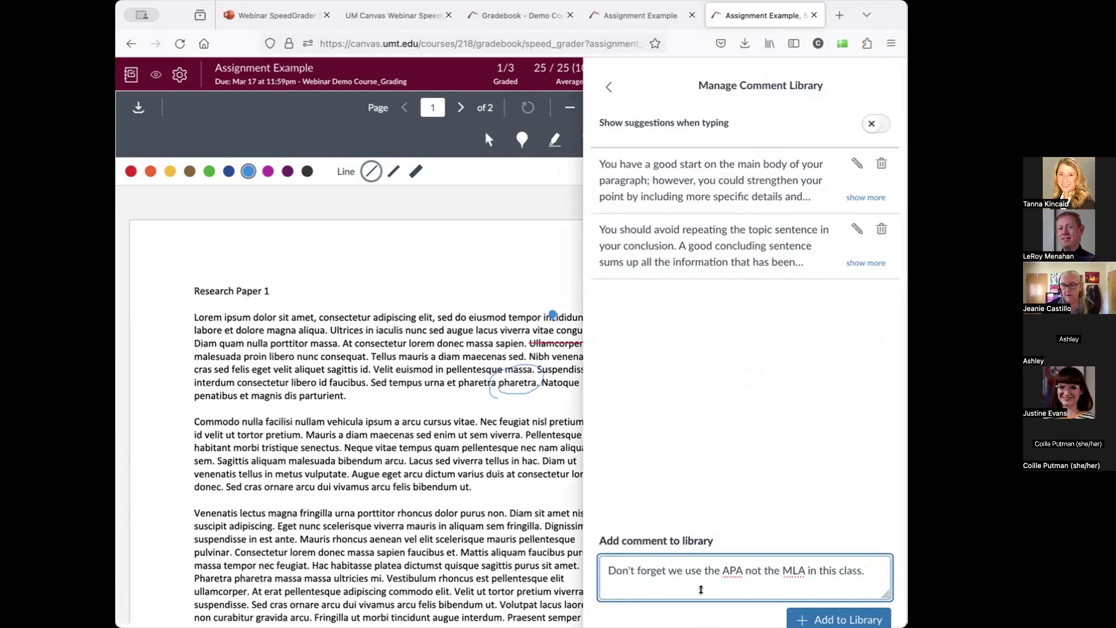
click(839, 620)
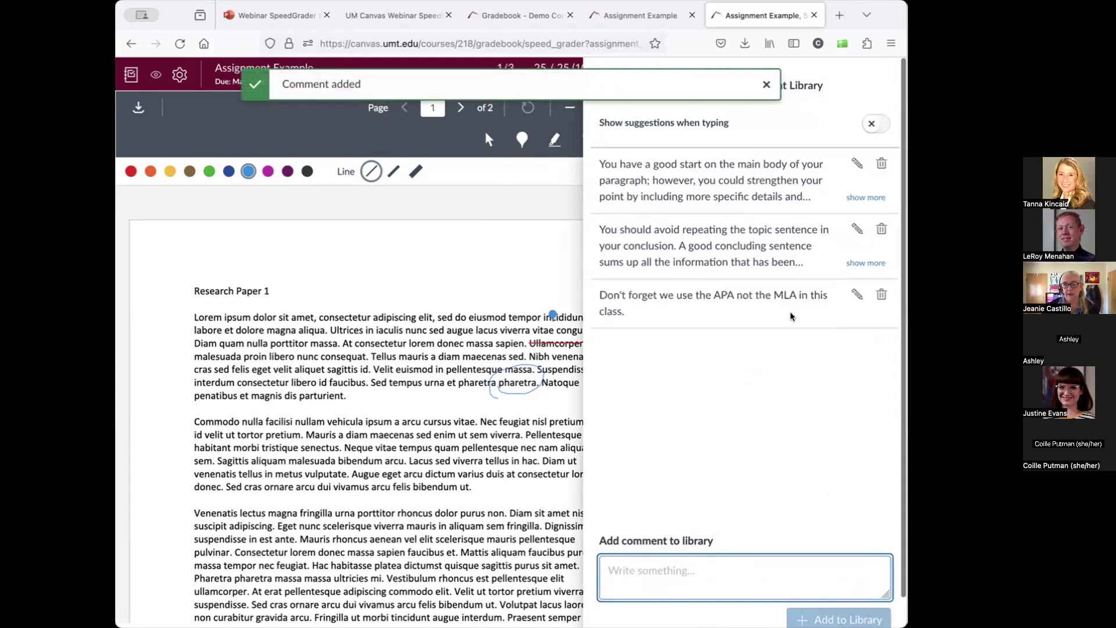
Step: Submit the library comment about using APA instead of MLA as feedback on Test Student's attempt
click(754, 295)
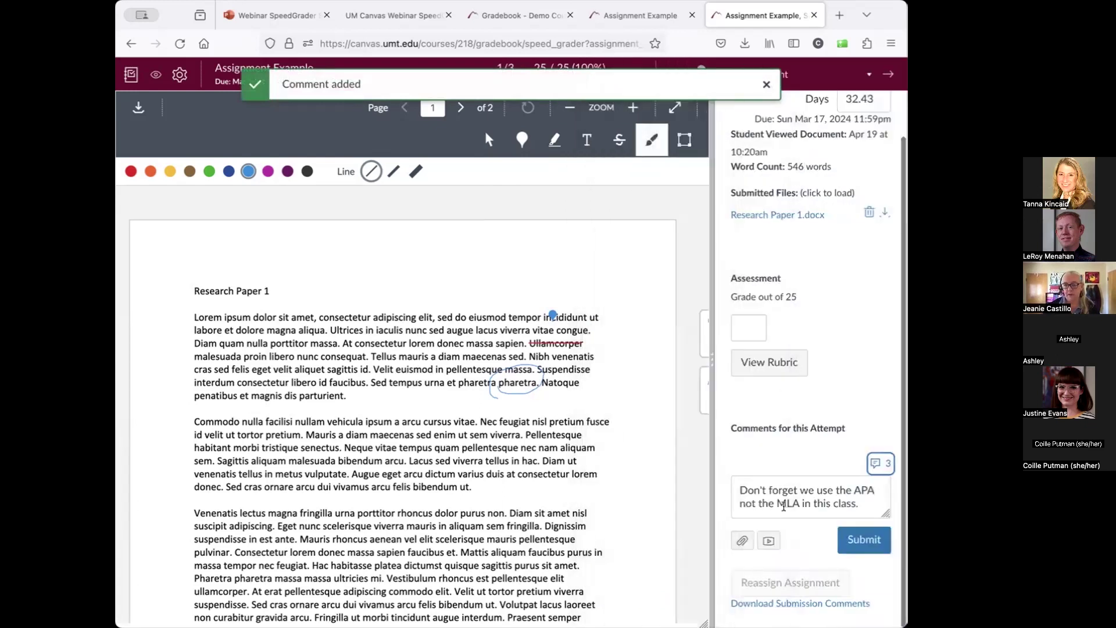
click(862, 541)
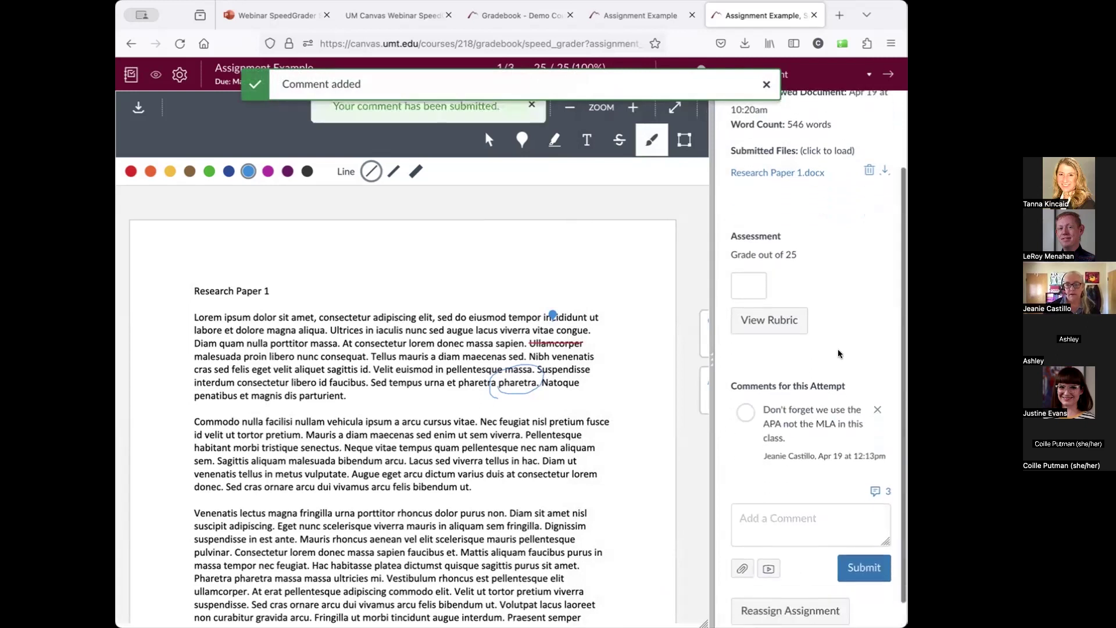
scroll(838, 353, up, 4)
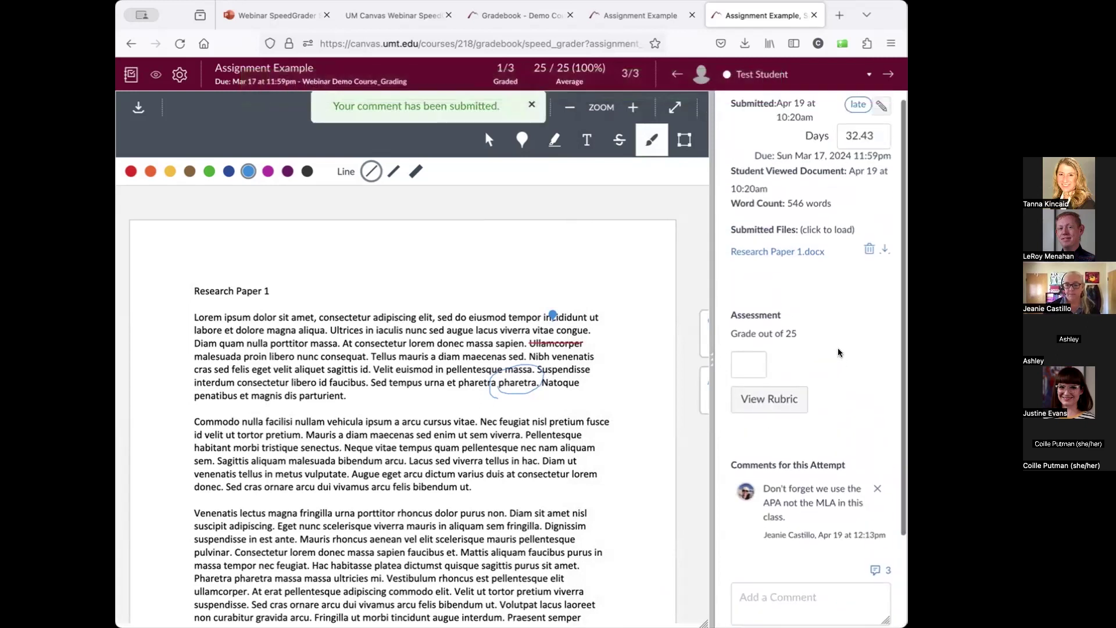
scroll(839, 352, down, 4)
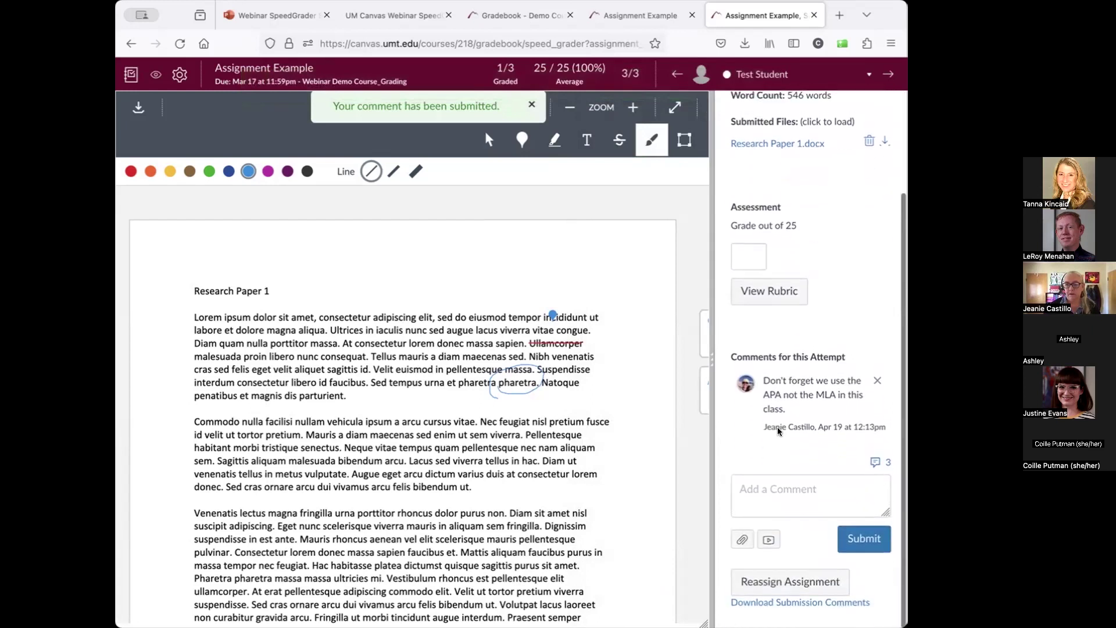
scroll(816, 294, up, 2)
scroll(816, 295, up, 1)
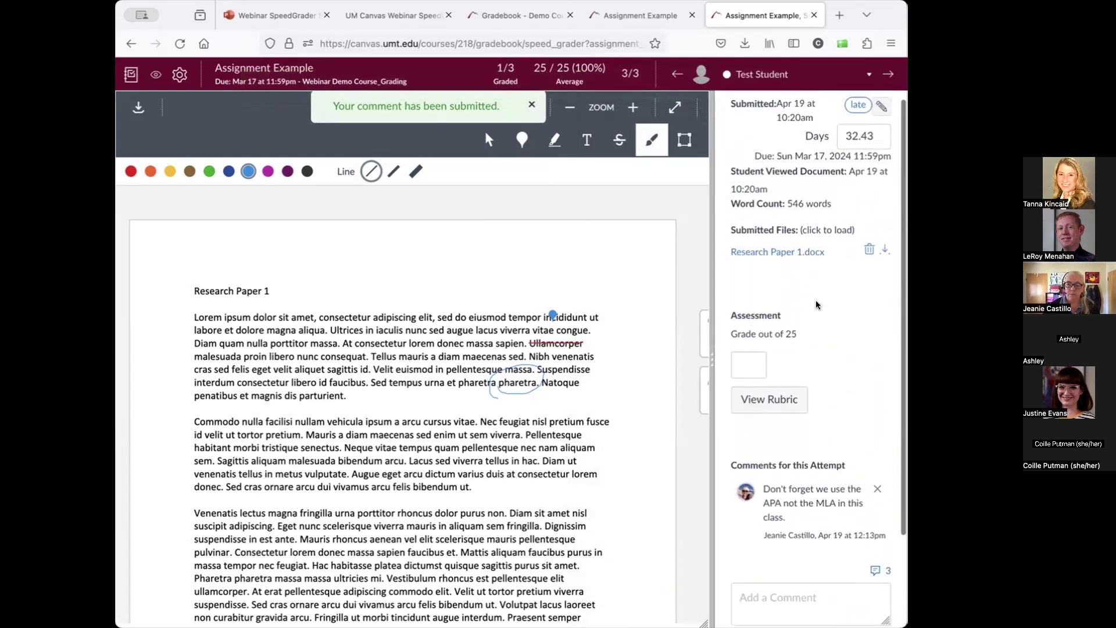
scroll(816, 316, up, 1)
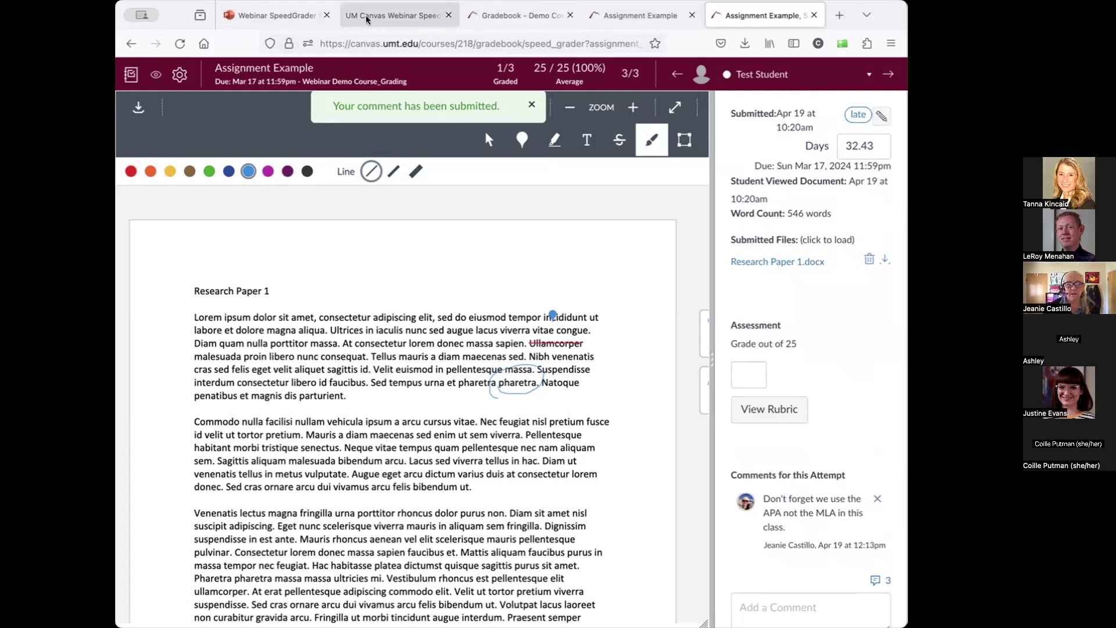
Step: Switch to the SpeedGrader and Gradebook tip sheet PDF and read its Gradebook, SpeedGrader and Gradebook Setup sections
click(390, 17)
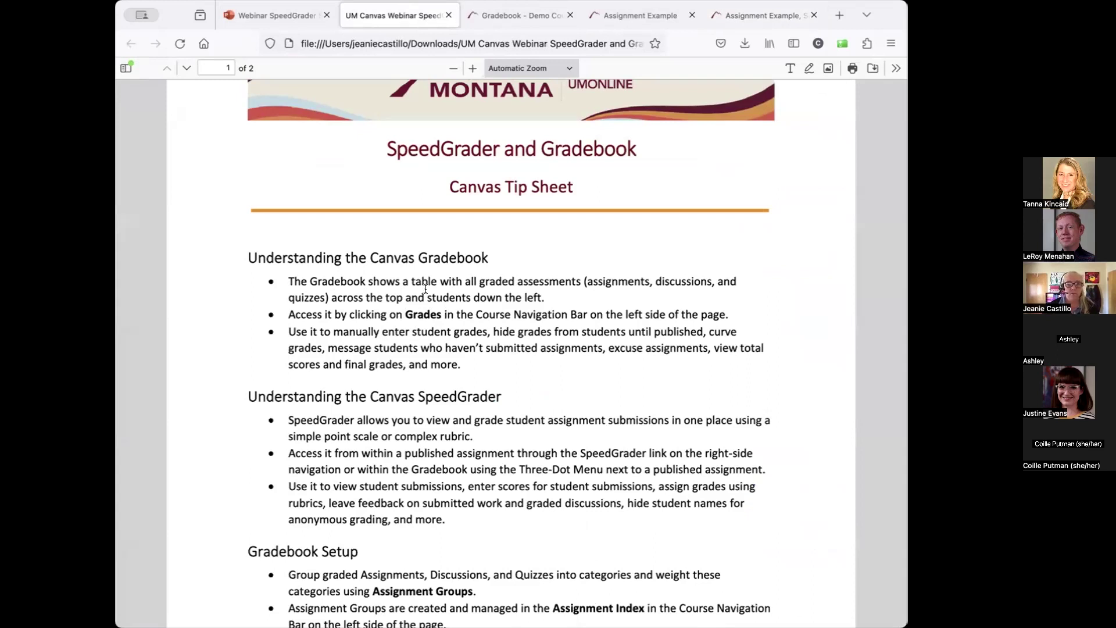
scroll(606, 353, down, 1)
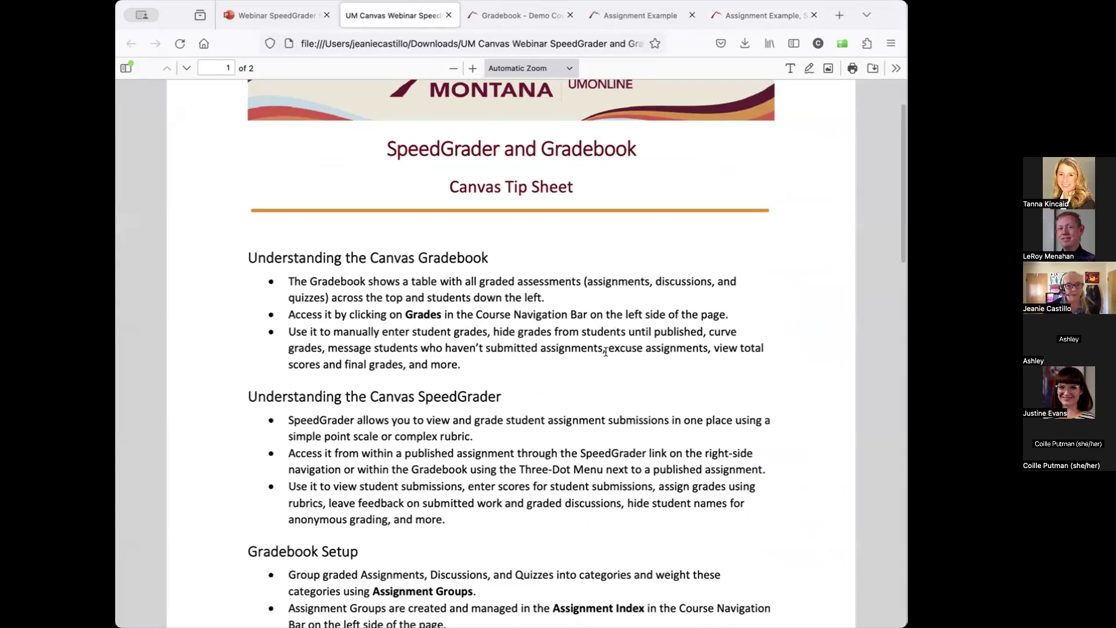
scroll(605, 351, down, 3)
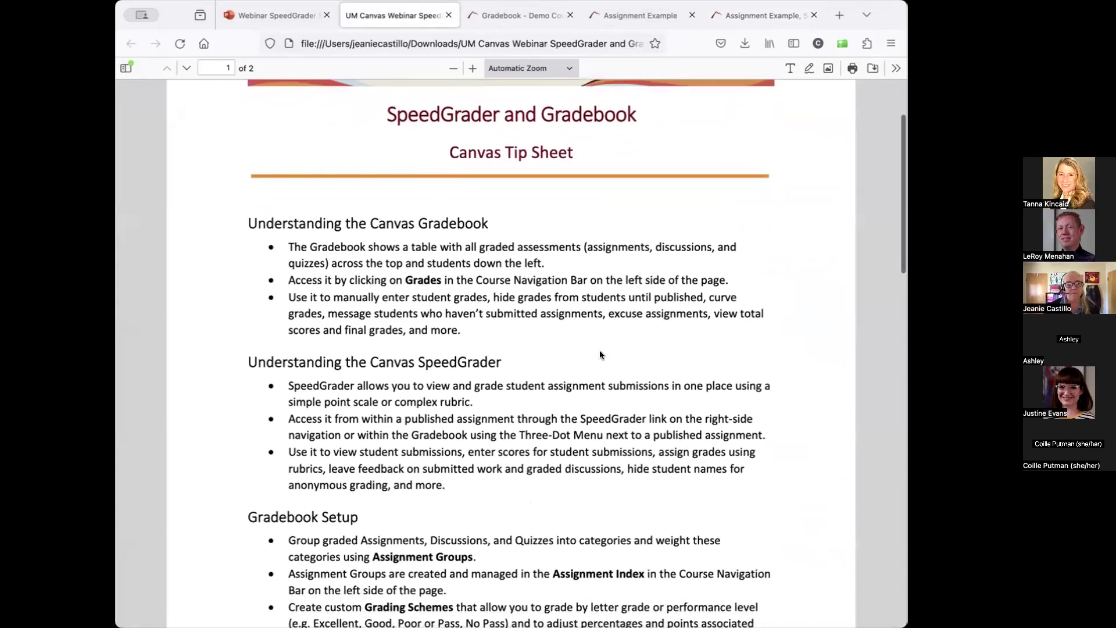
scroll(486, 439, down, 1)
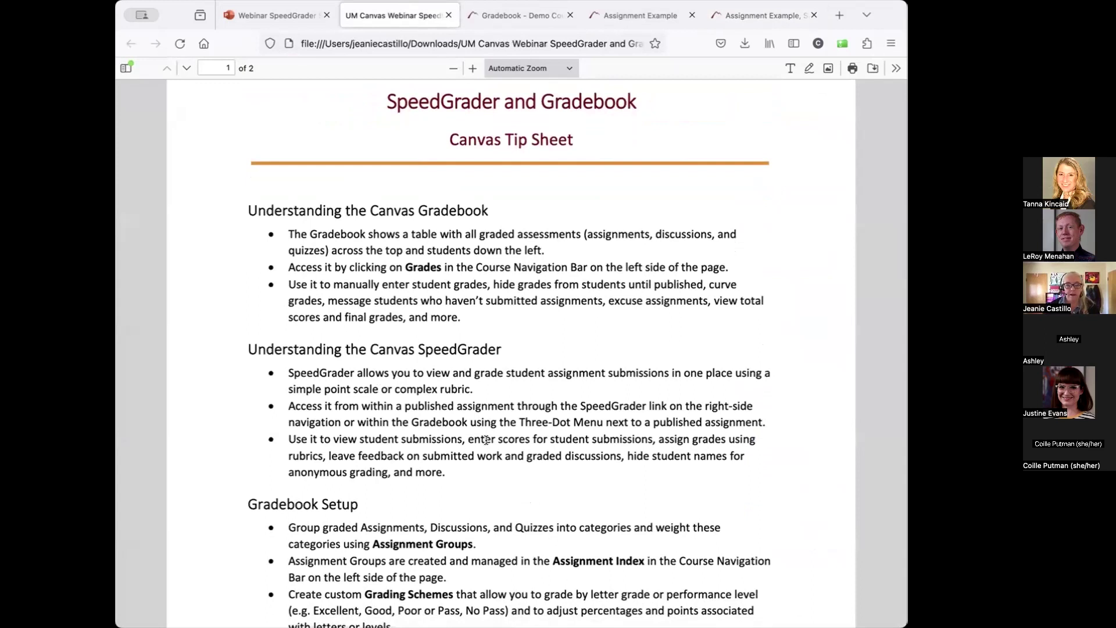
scroll(488, 458, down, 2)
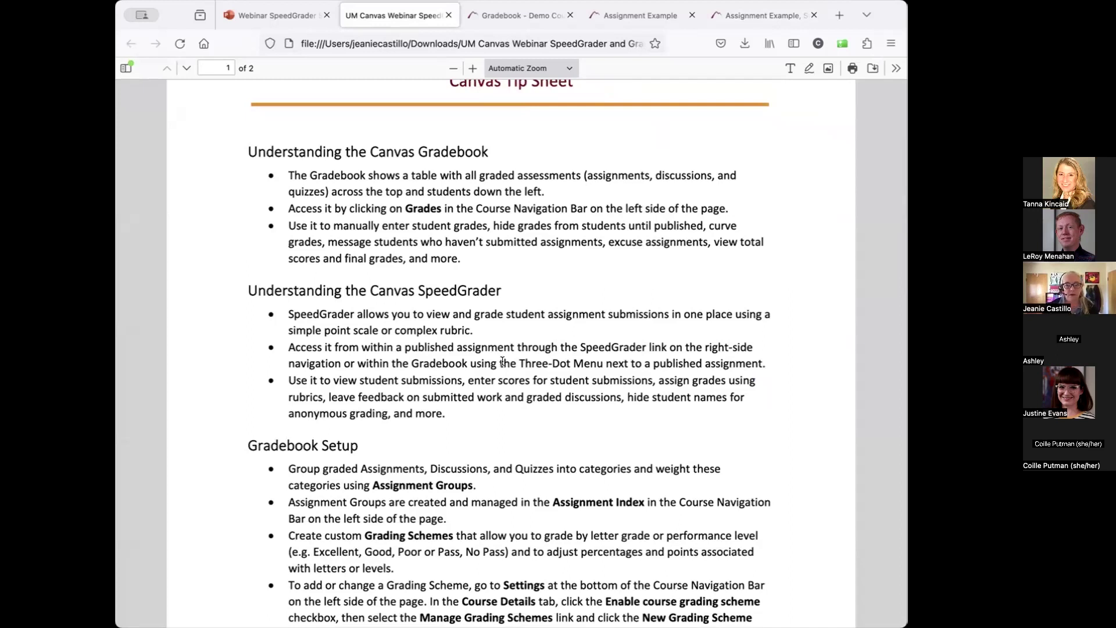
scroll(488, 393, down, 1)
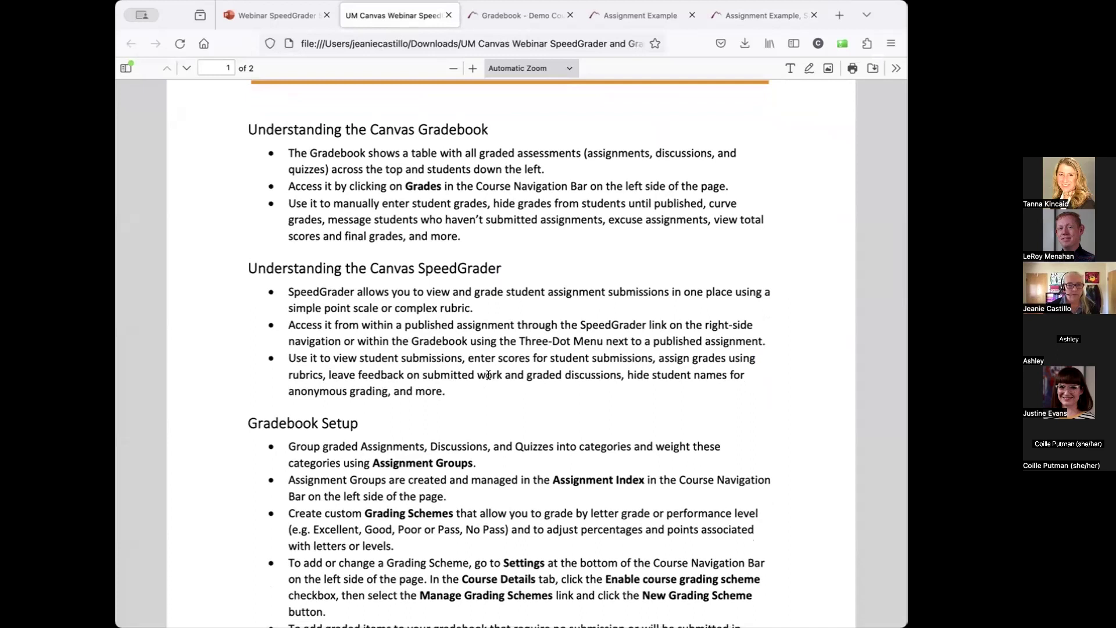
scroll(494, 339, up, 1)
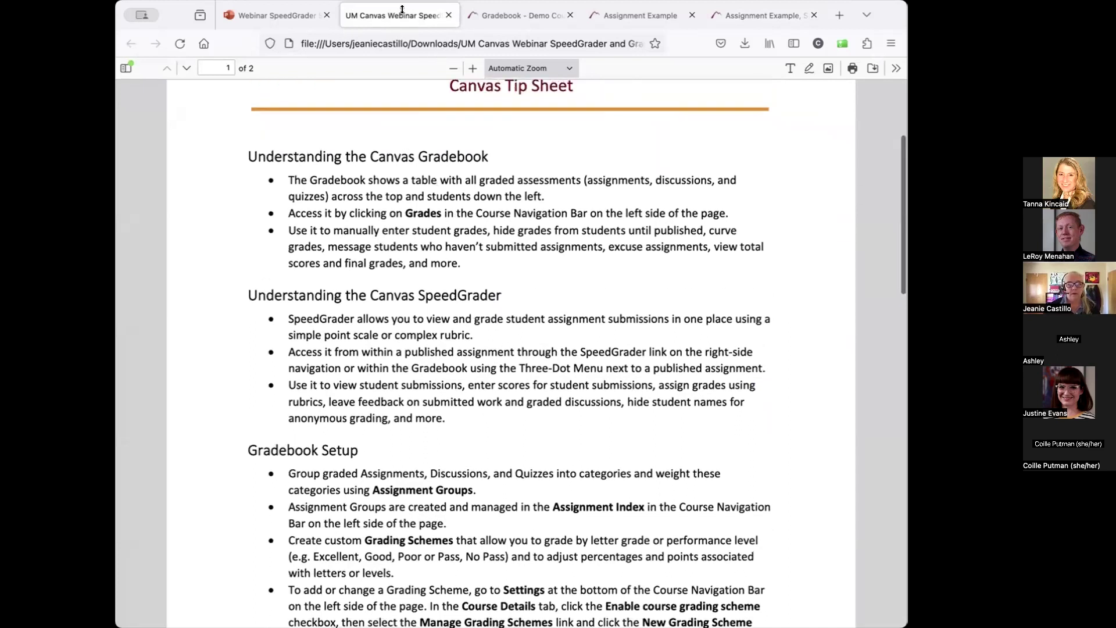
Step: Return to the Demo Course_Grading course, open its Assignments index and look over the Assignments, Quizzes and Discussions groups
click(514, 17)
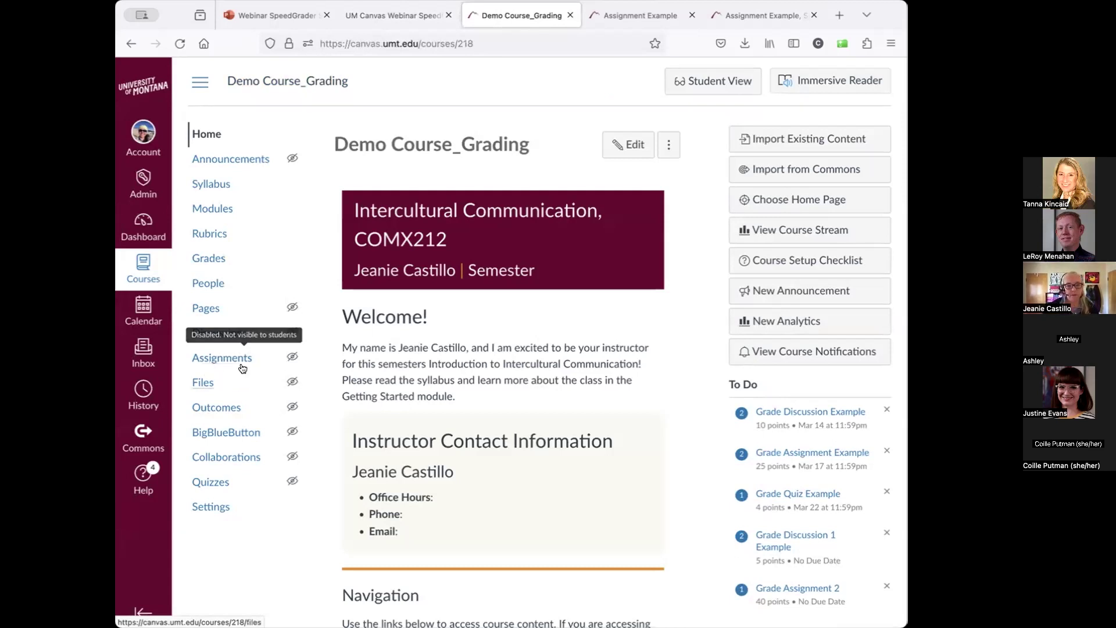
click(215, 359)
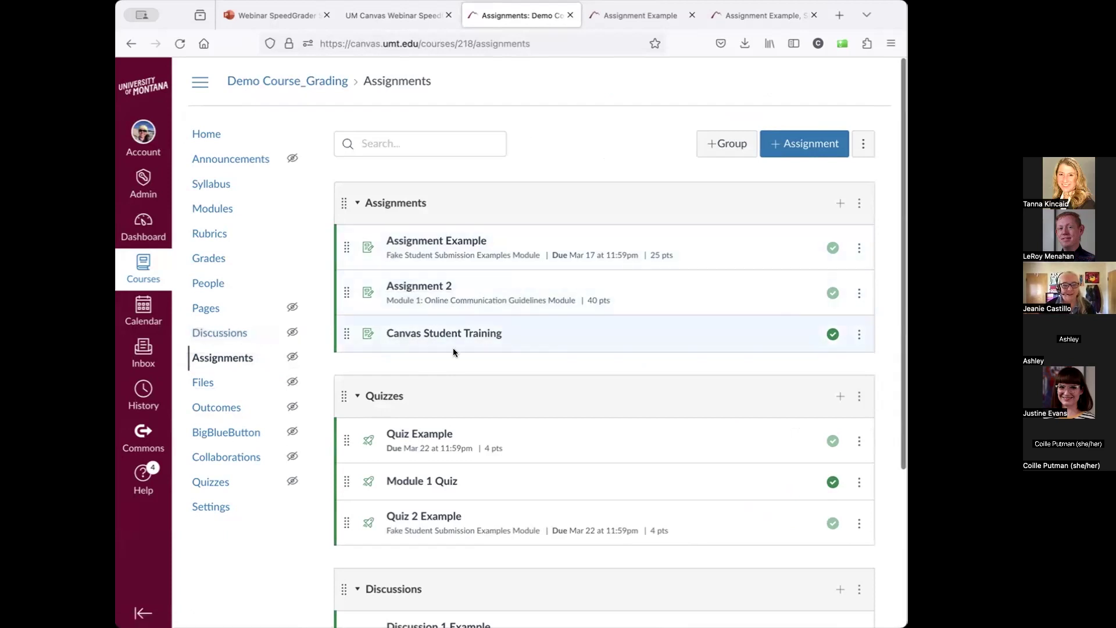
scroll(452, 357, down, 2)
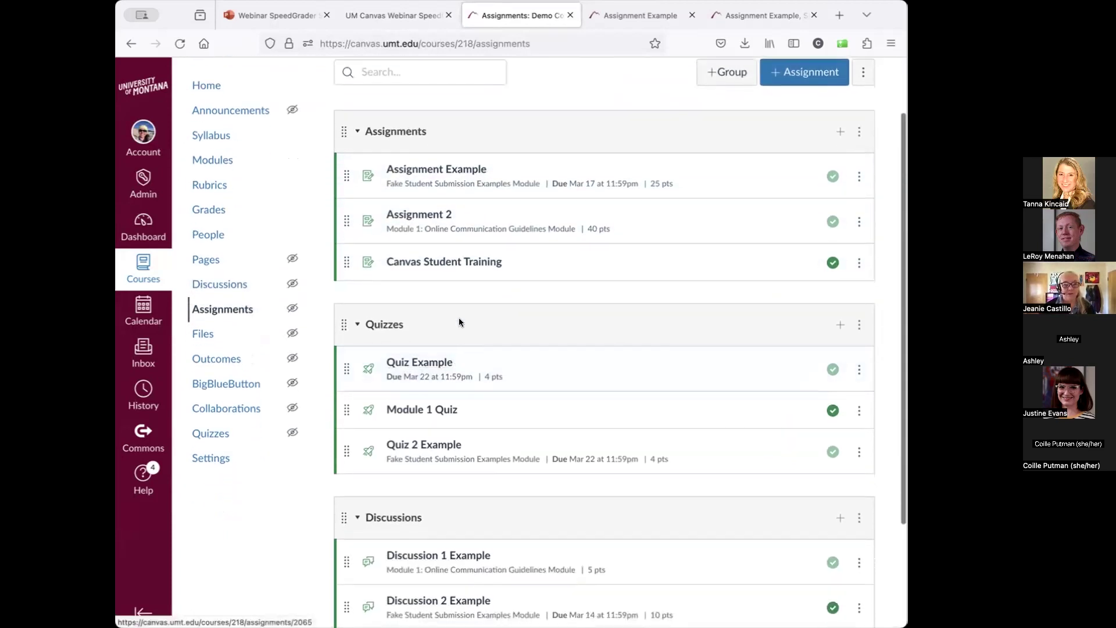
scroll(473, 453, down, 3)
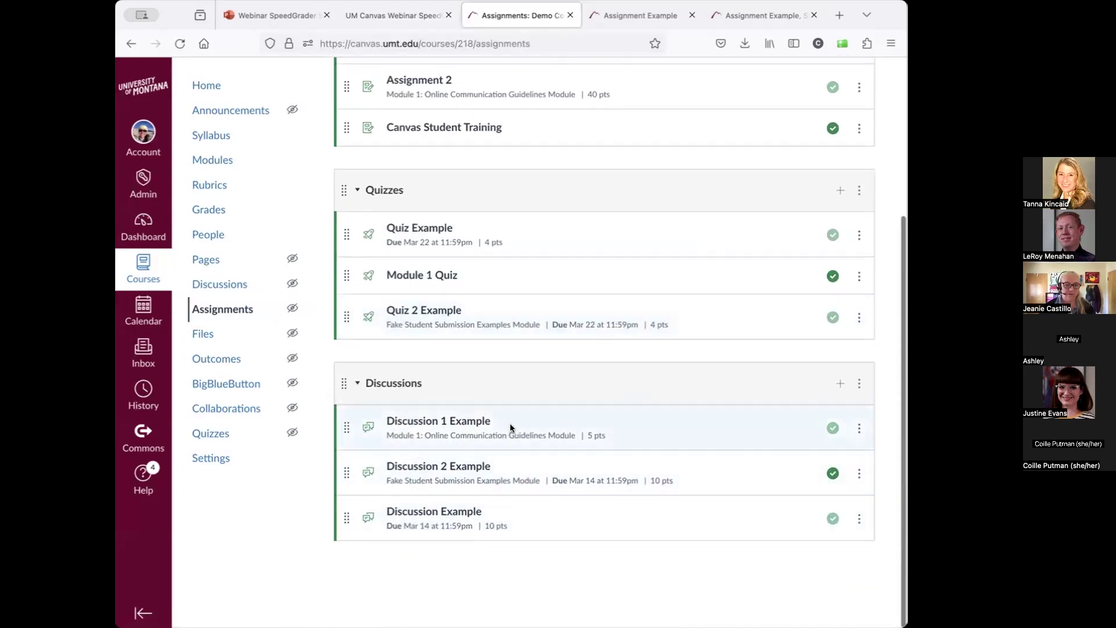
scroll(510, 424, up, 3)
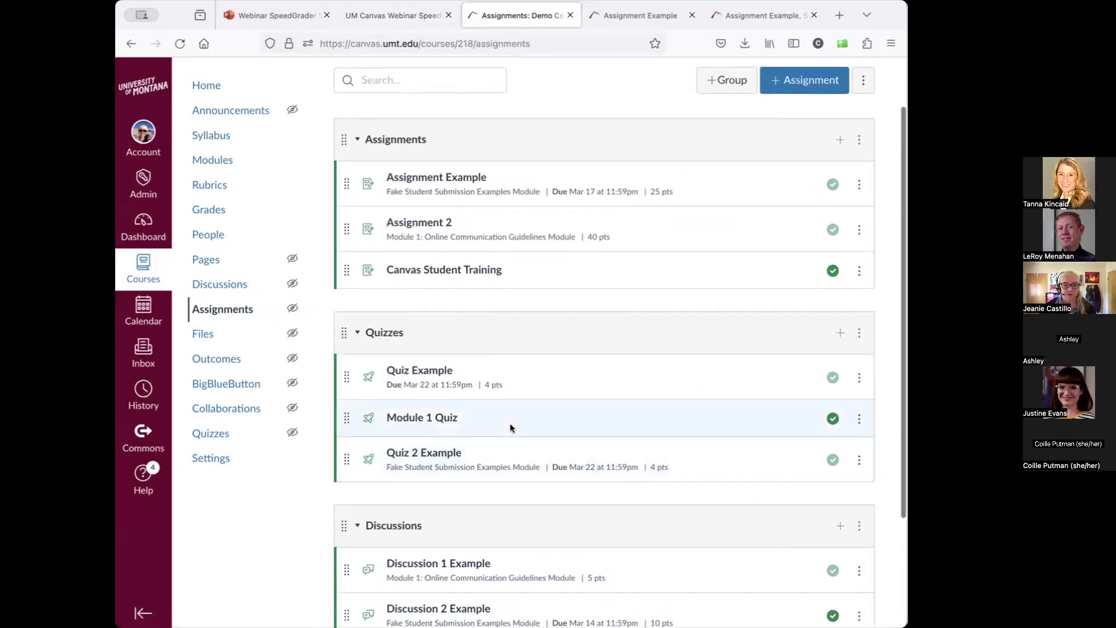
scroll(510, 423, up, 1)
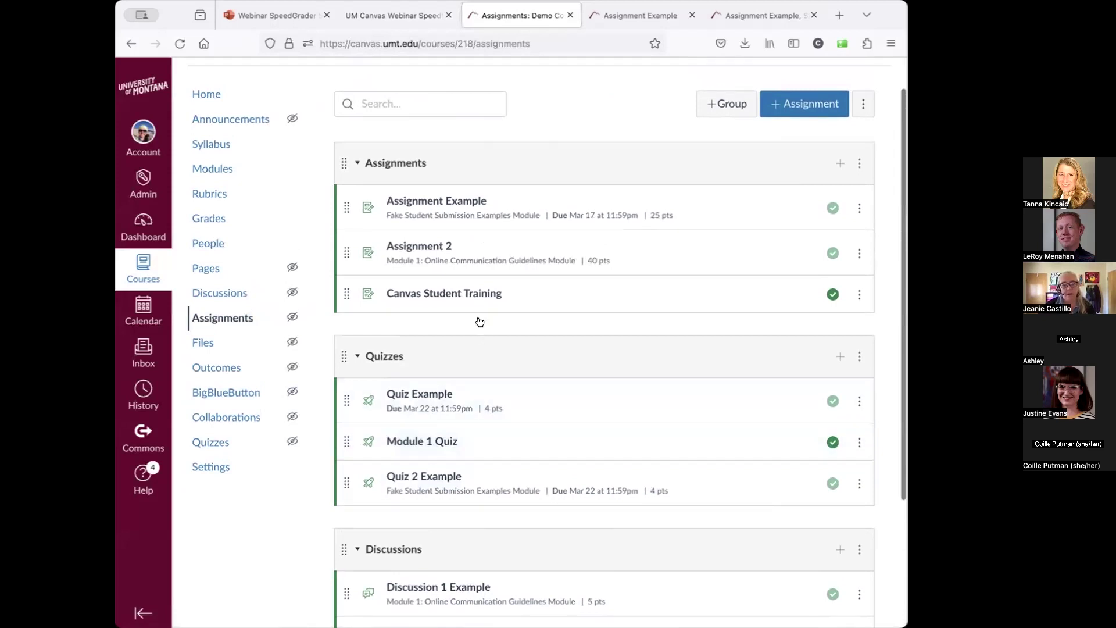
Step: Open the course syllabus and examine the grading breakdown in the embedded syllabus document
click(211, 144)
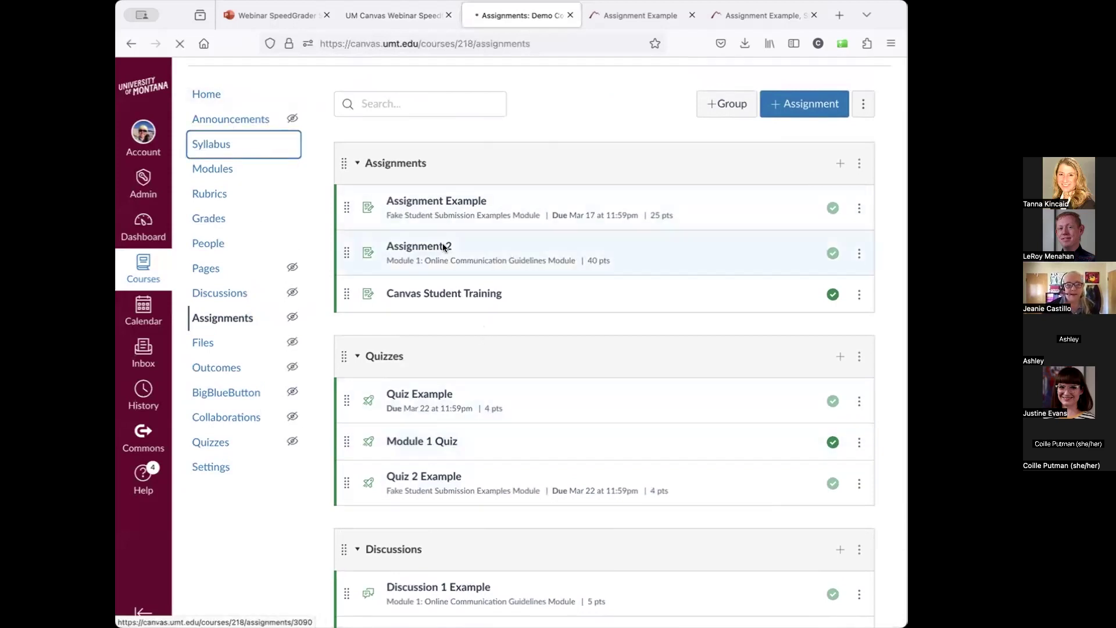
scroll(483, 459, down, 3)
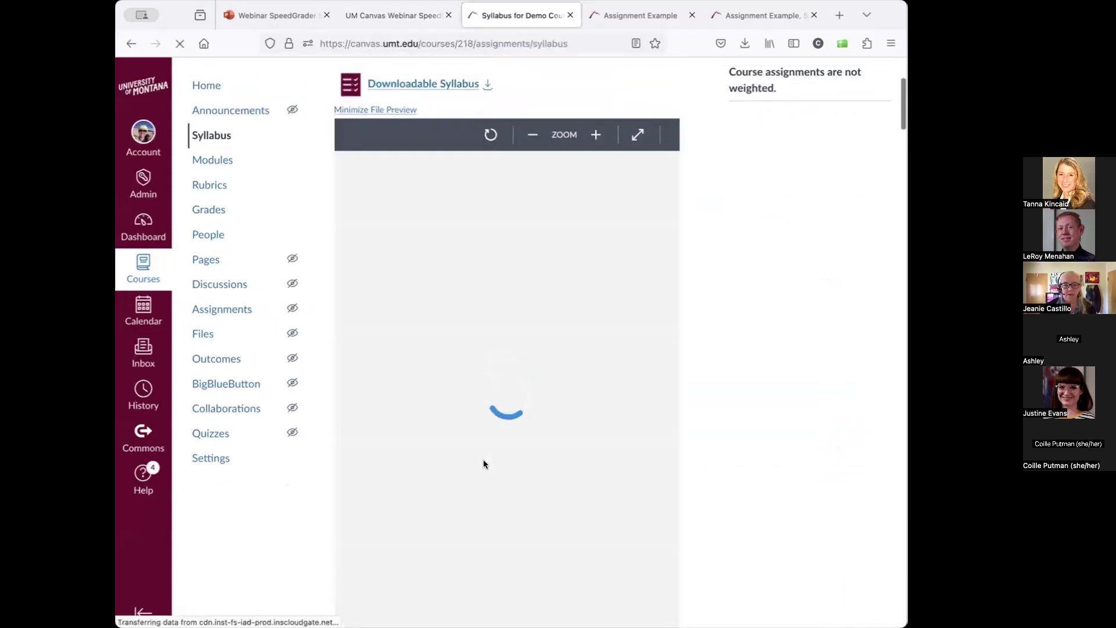
scroll(483, 459, up, 1)
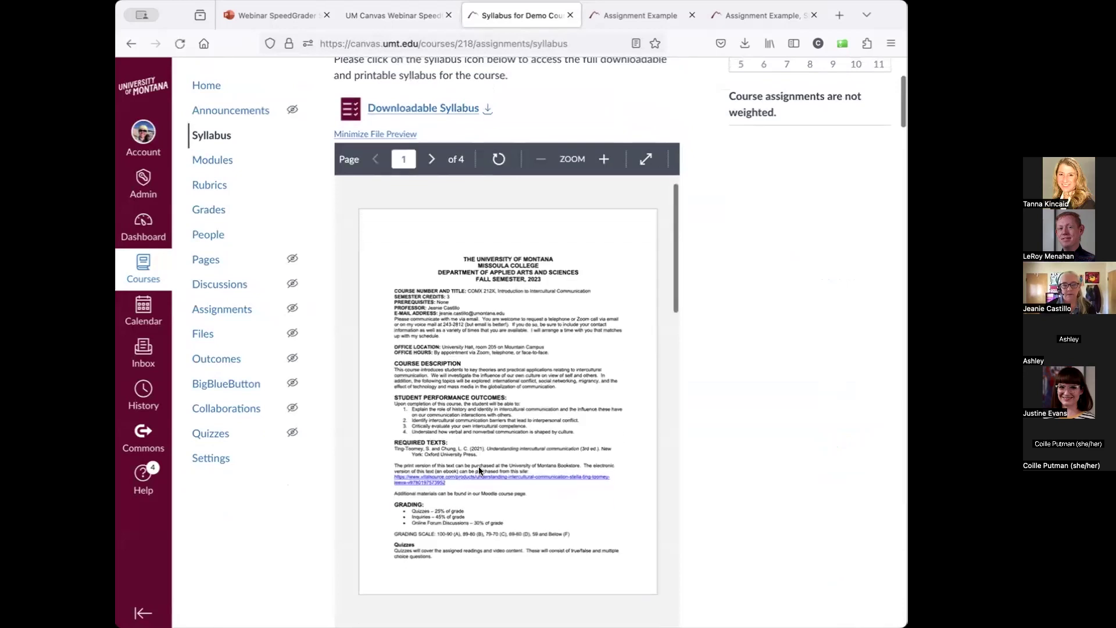
scroll(473, 441, down, 3)
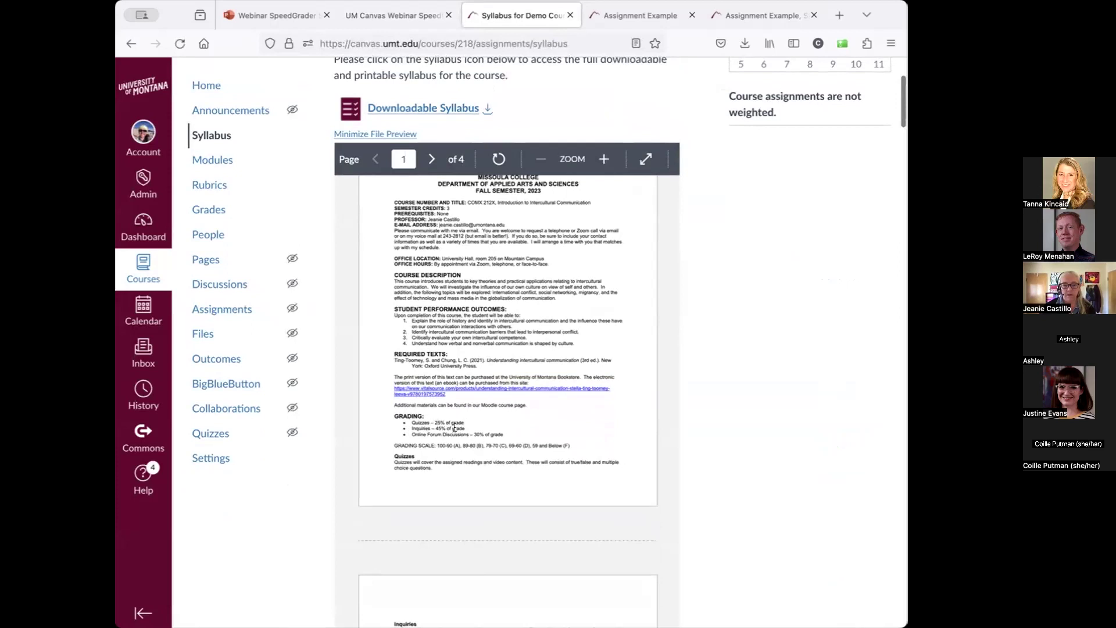
Step: Go back to the Assignments index and rename the Assignments group as "Inquiries", saving the change
click(220, 314)
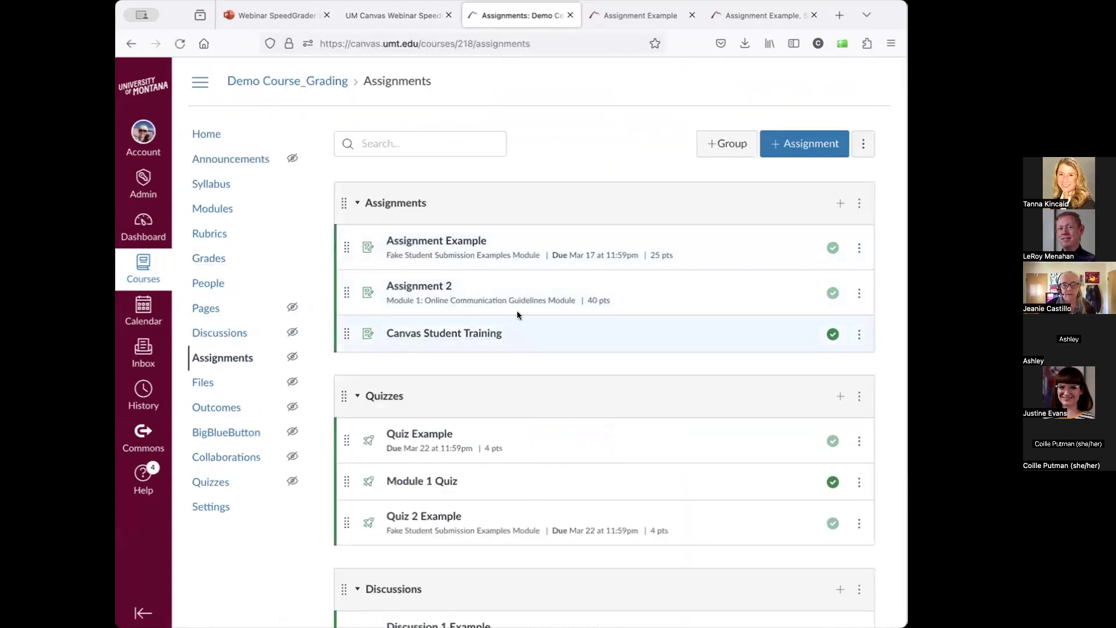
scroll(468, 322, down, 3)
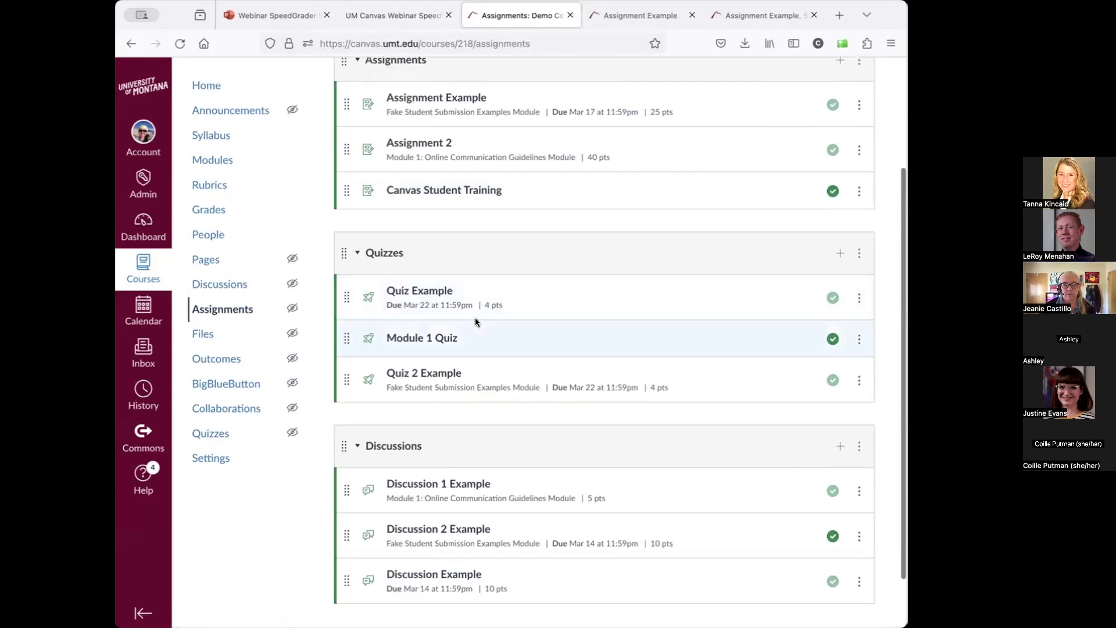
scroll(497, 365, down, 2)
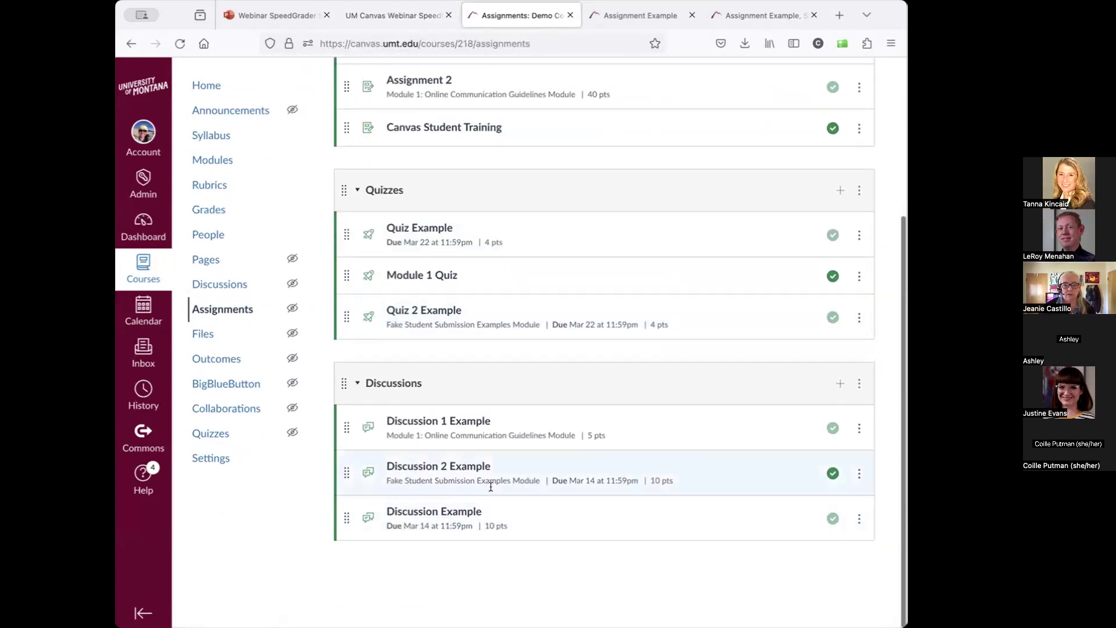
scroll(570, 288, up, 5)
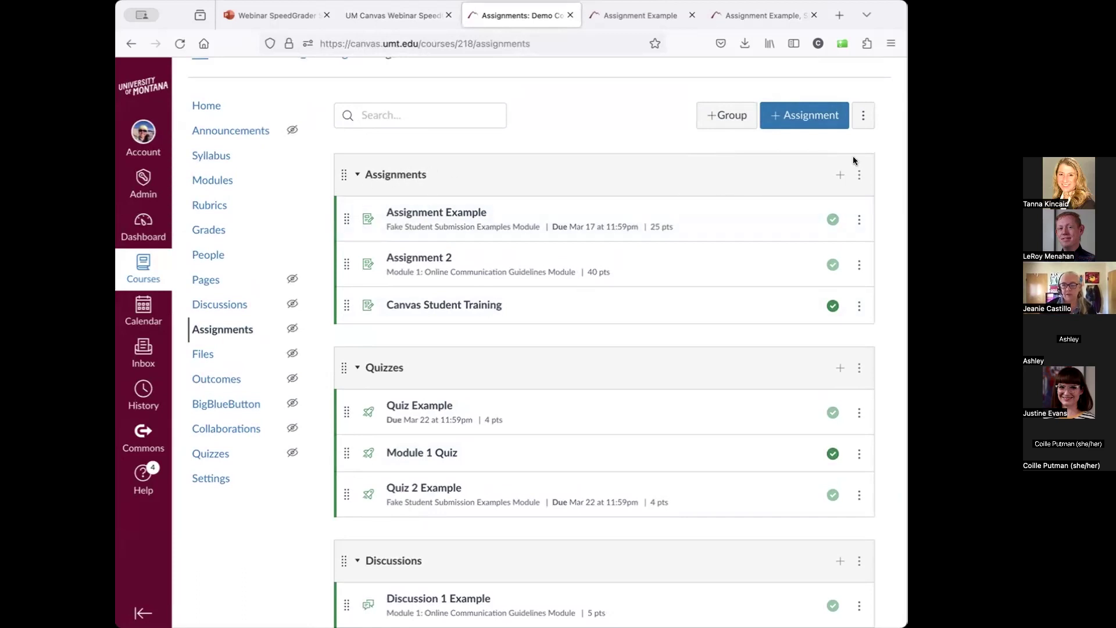
click(859, 174)
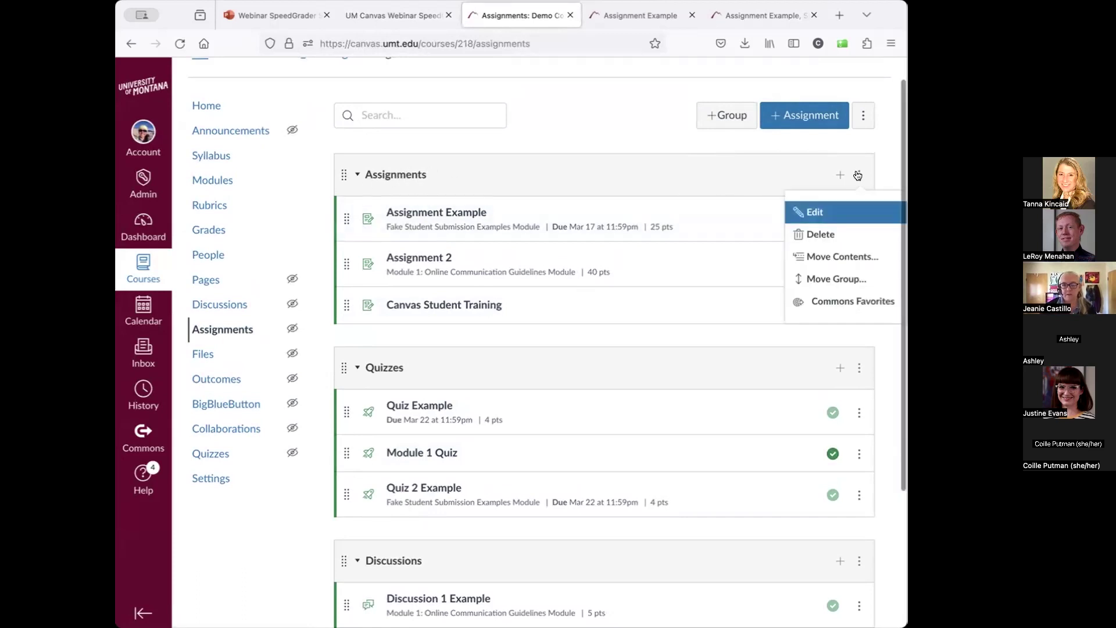
click(814, 212)
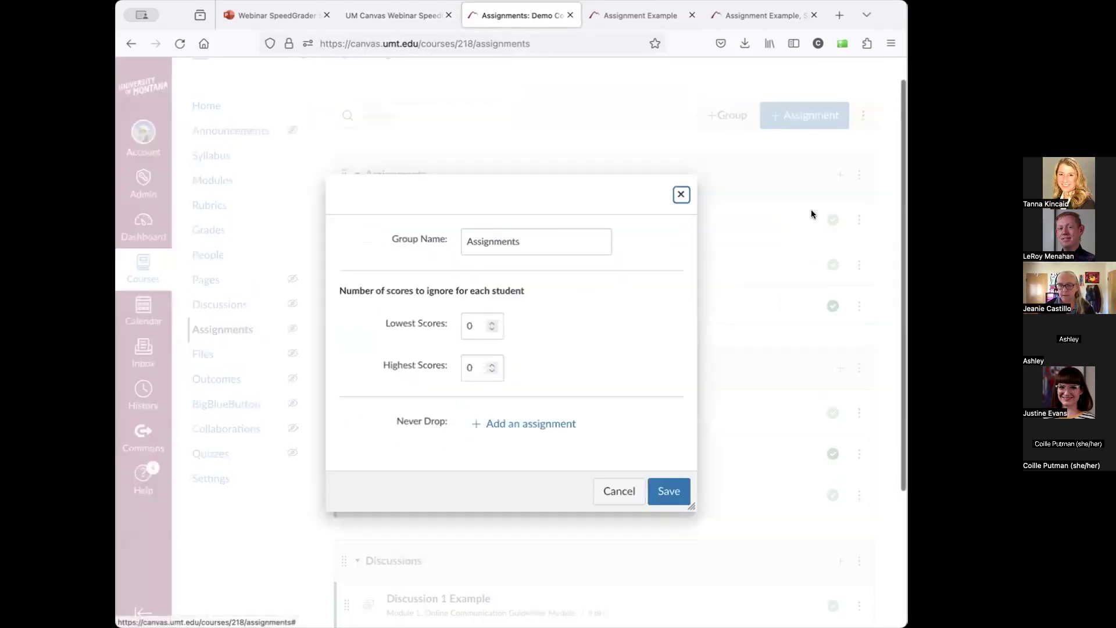
double_click(486, 242)
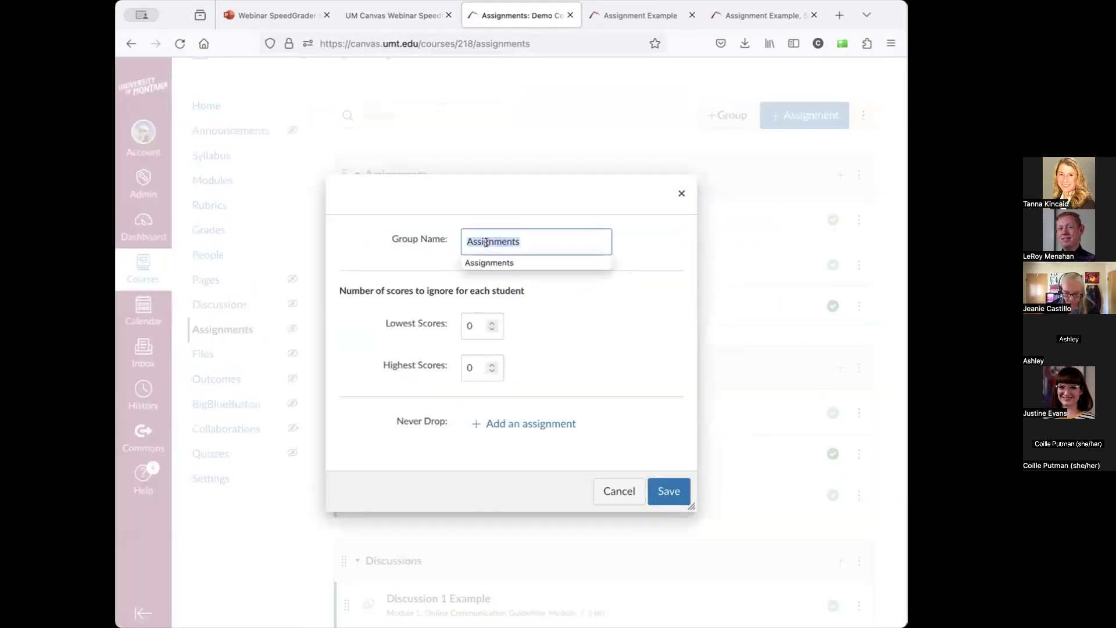
text(Inquiries)
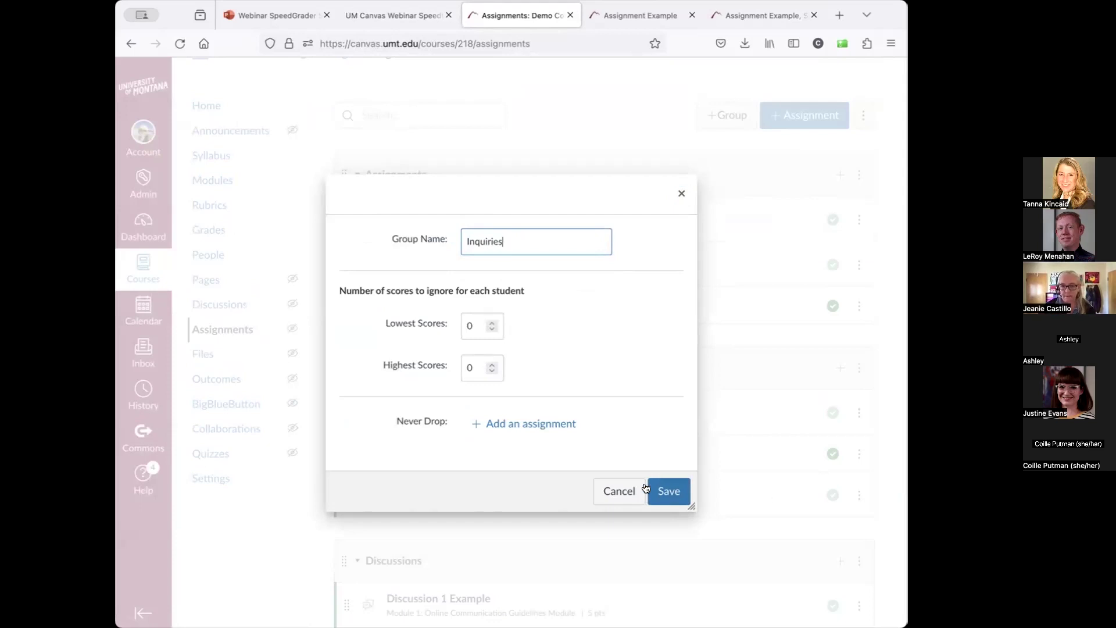
click(666, 490)
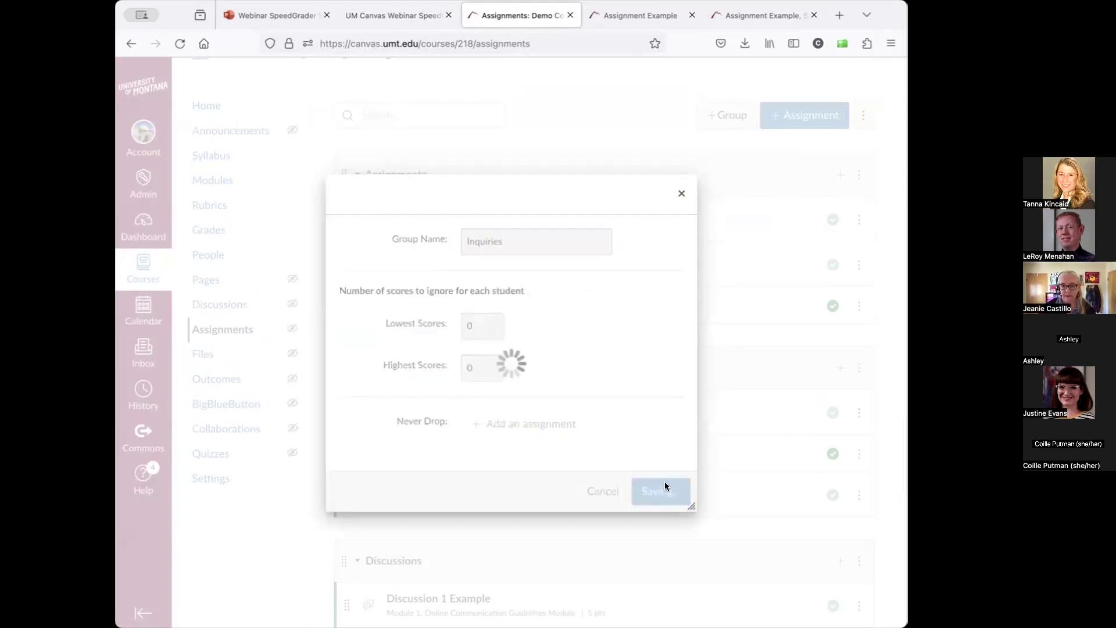
Step: Open the Assignment Groups Weight settings and enable weighting the final grade based on assignment groups
scroll(611, 265, down, 1)
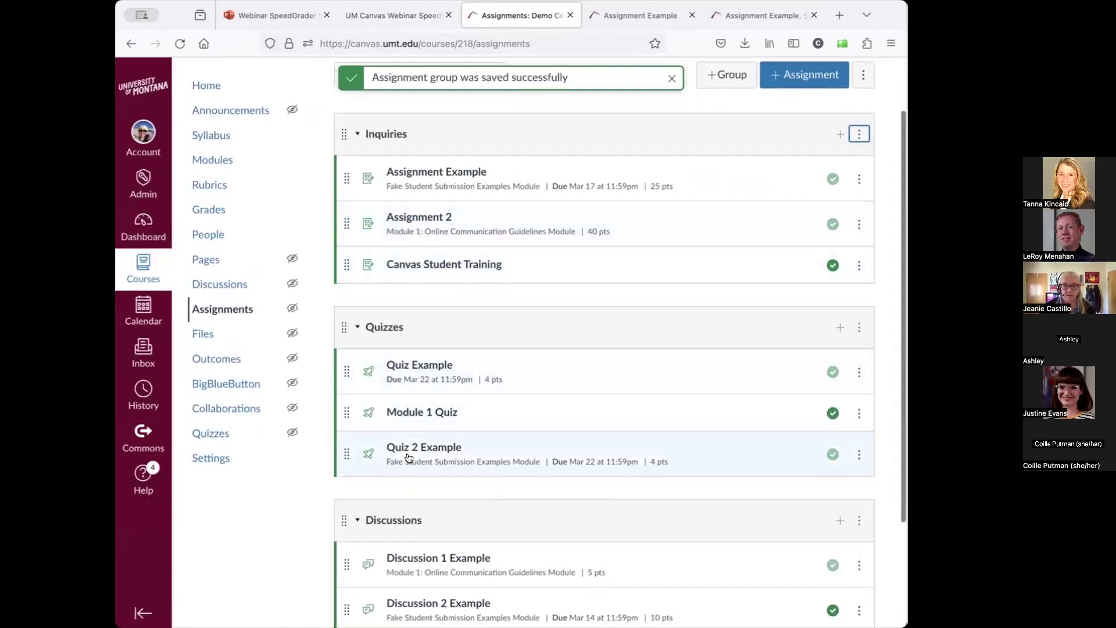
scroll(437, 294, up, 1)
scroll(437, 300, down, 1)
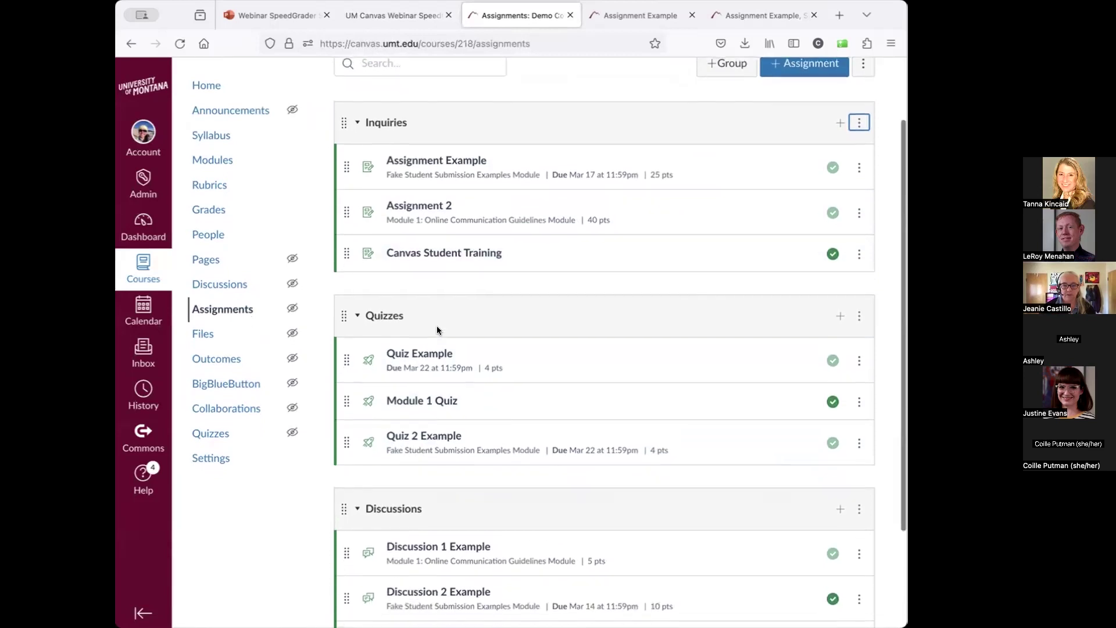
scroll(437, 330, up, 2)
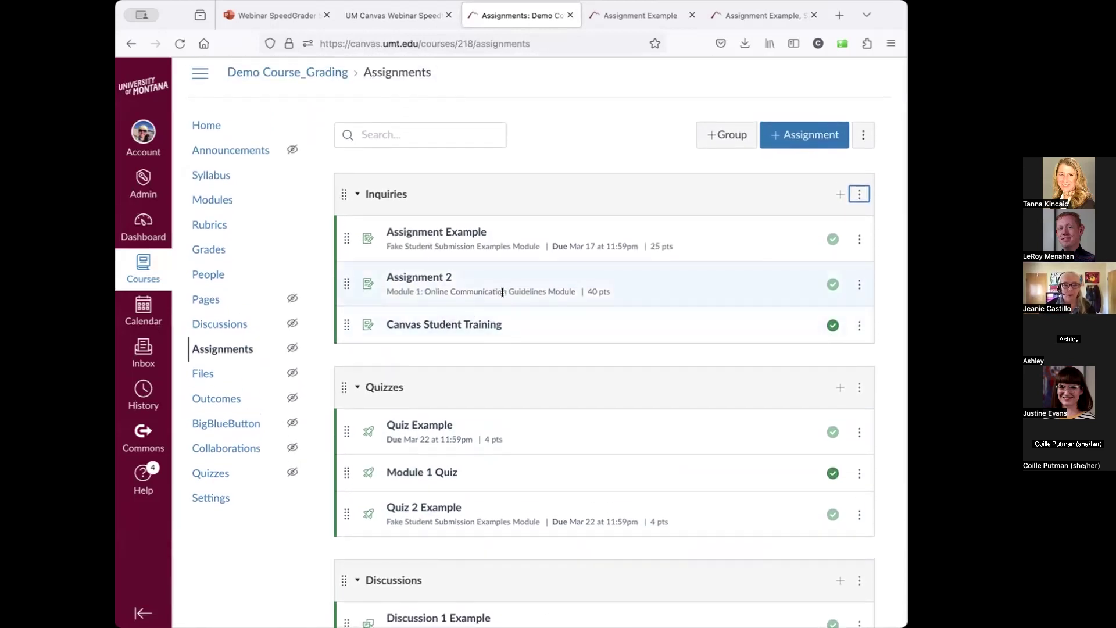
click(862, 134)
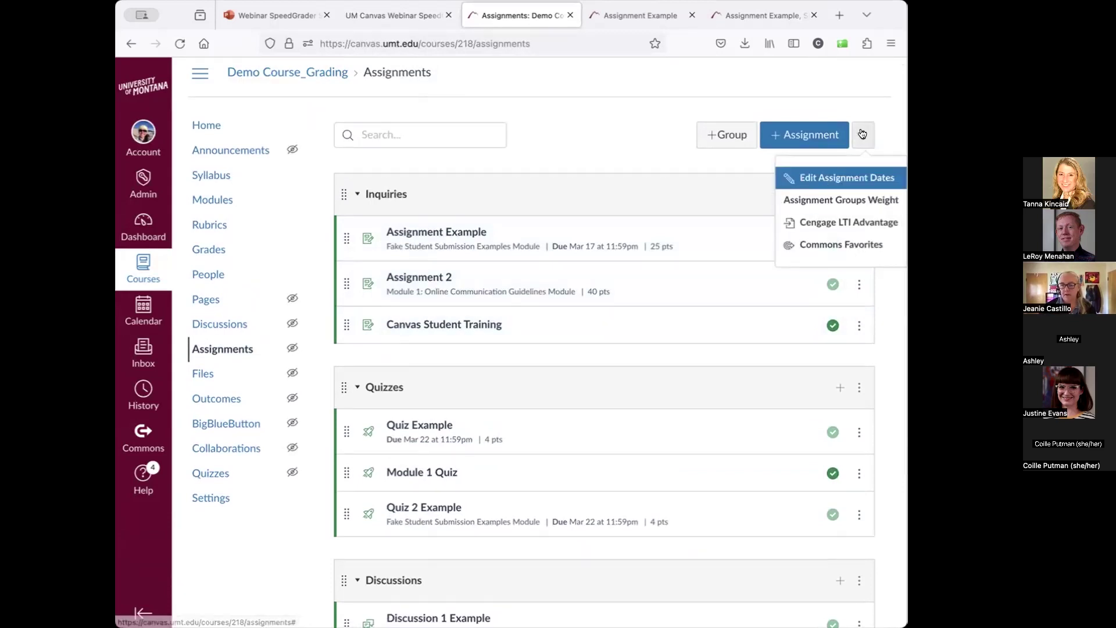
click(817, 201)
click(377, 235)
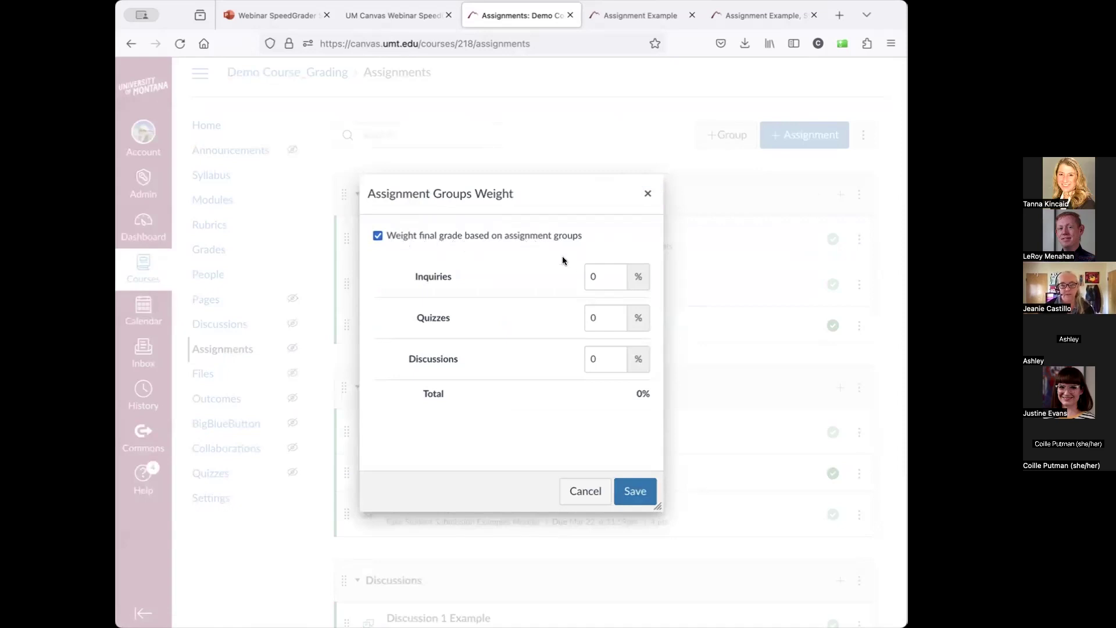
Step: Set the group weights to 45% for Inquiries, 25% for Quizzes and 30% for Discussions, and save them
click(593, 277)
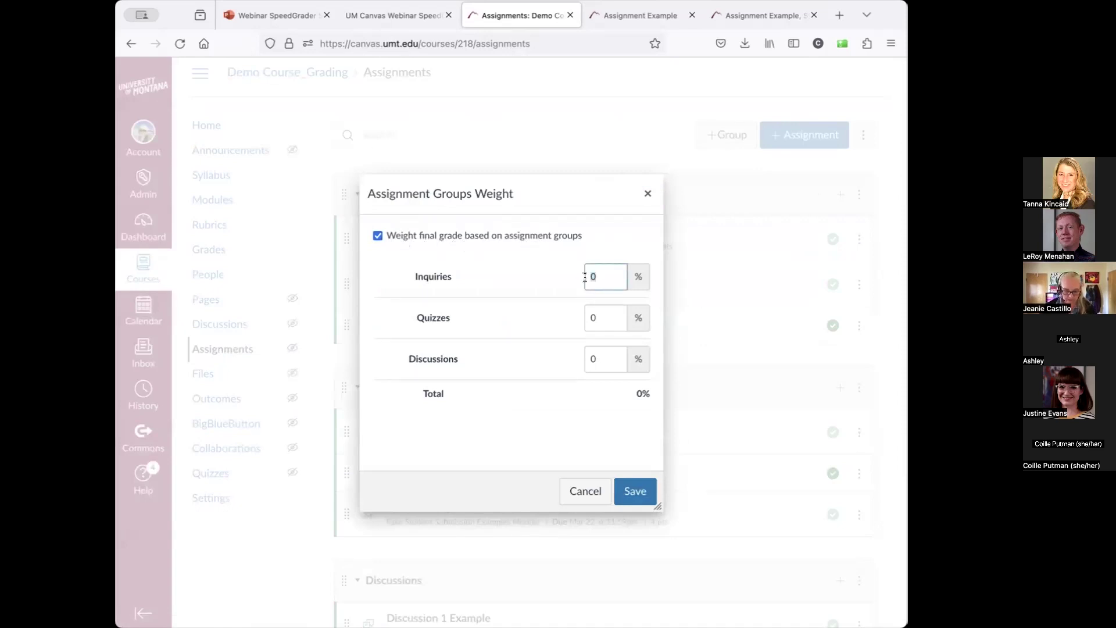
key(Delete)
text(45)
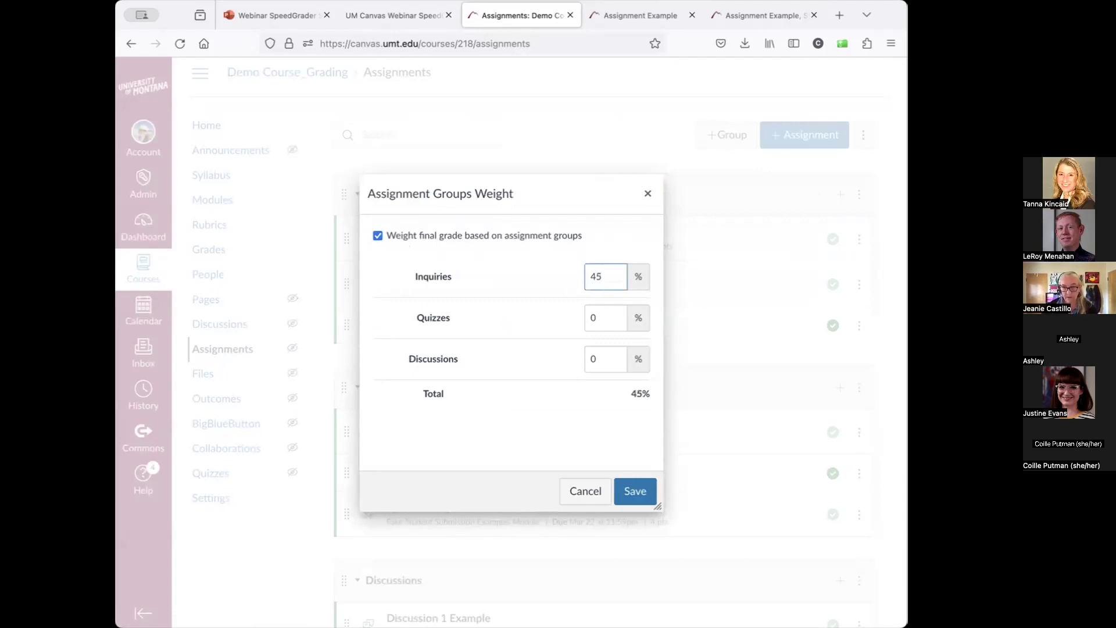
click(600, 310)
key(BackSpace)
text(25)
click(587, 356)
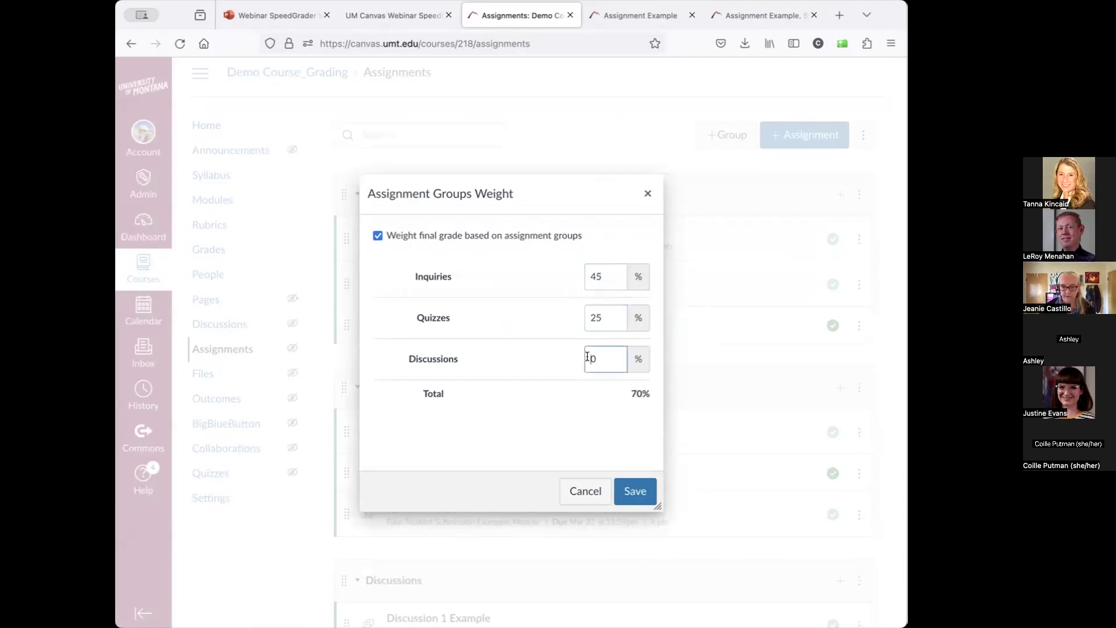
key(Delete)
text(30)
click(631, 495)
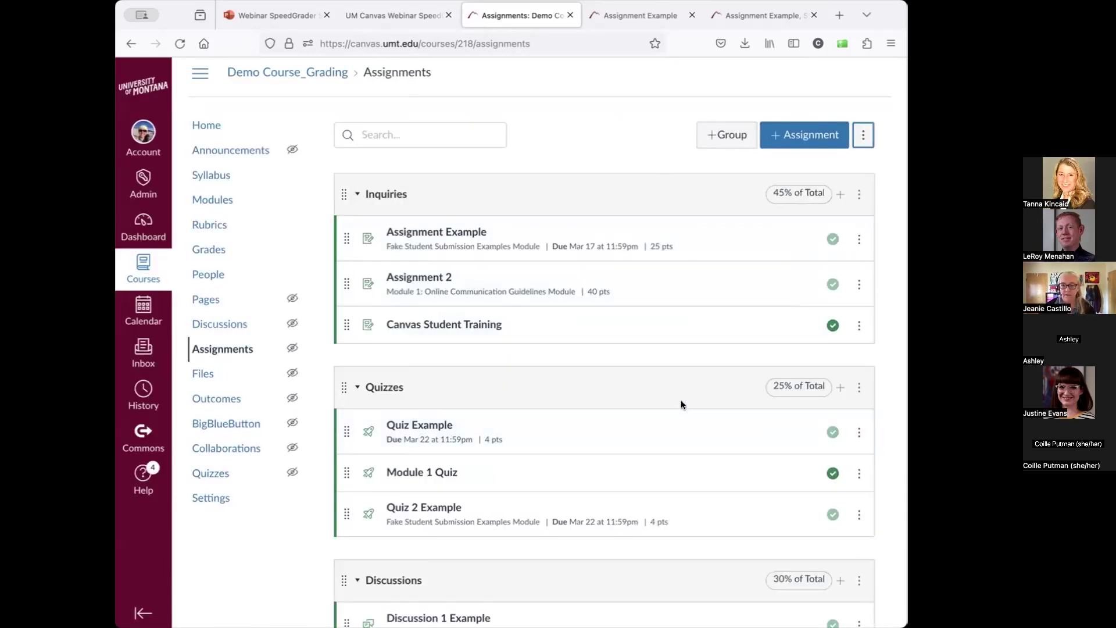
Step: Check the percentage-of-total labels on the Inquiries, Quizzes and Discussions groups
scroll(681, 393, down, 1)
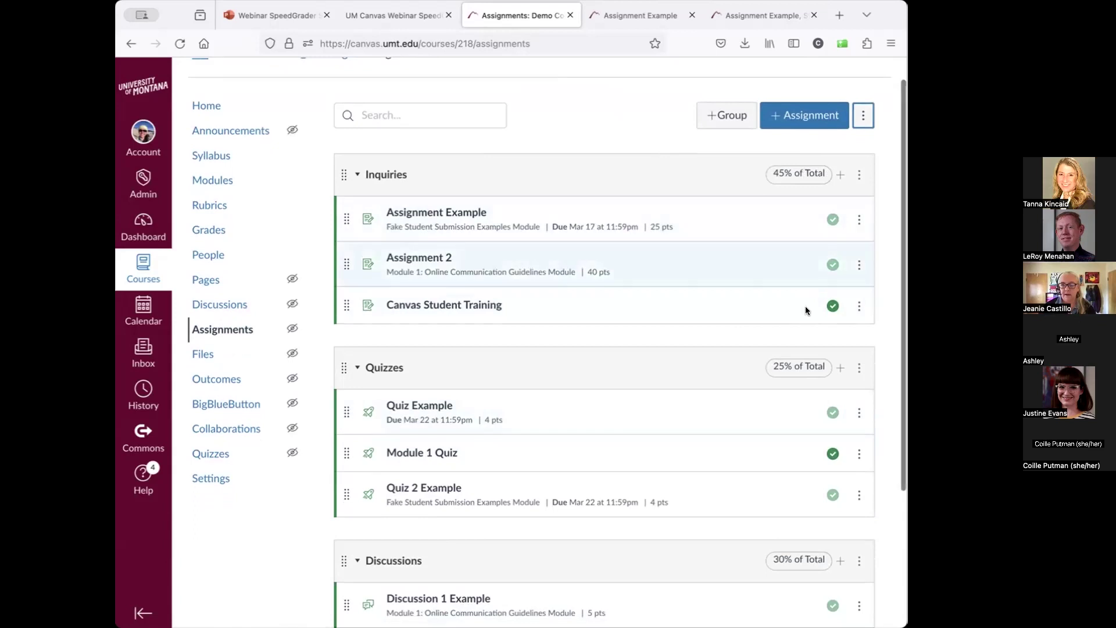
scroll(800, 365, down, 3)
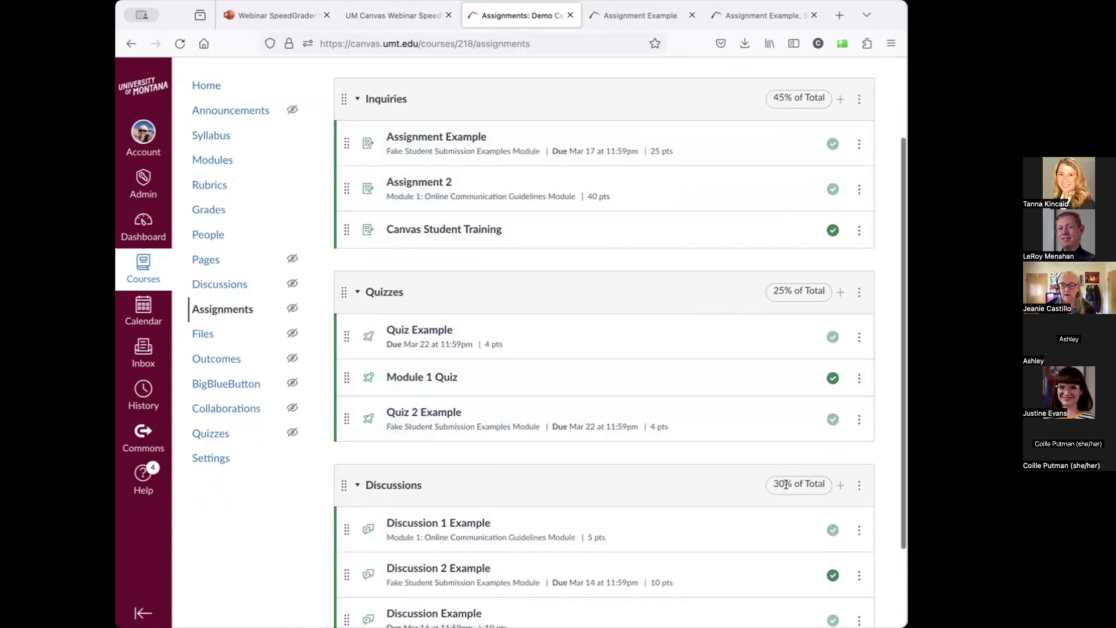
scroll(703, 512, down, 3)
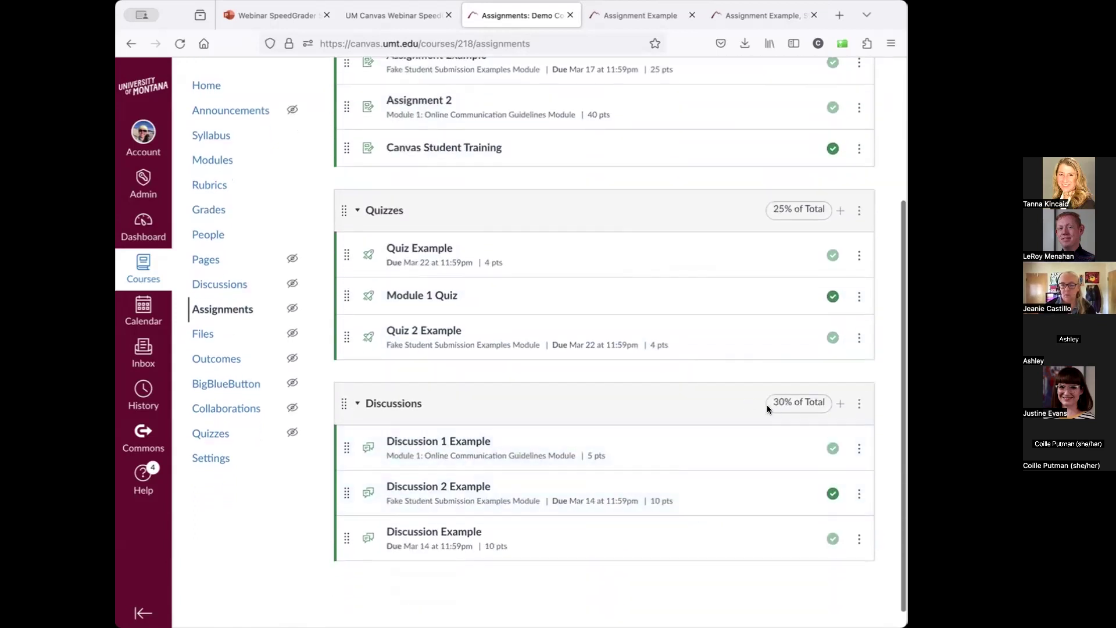
scroll(722, 366, up, 3)
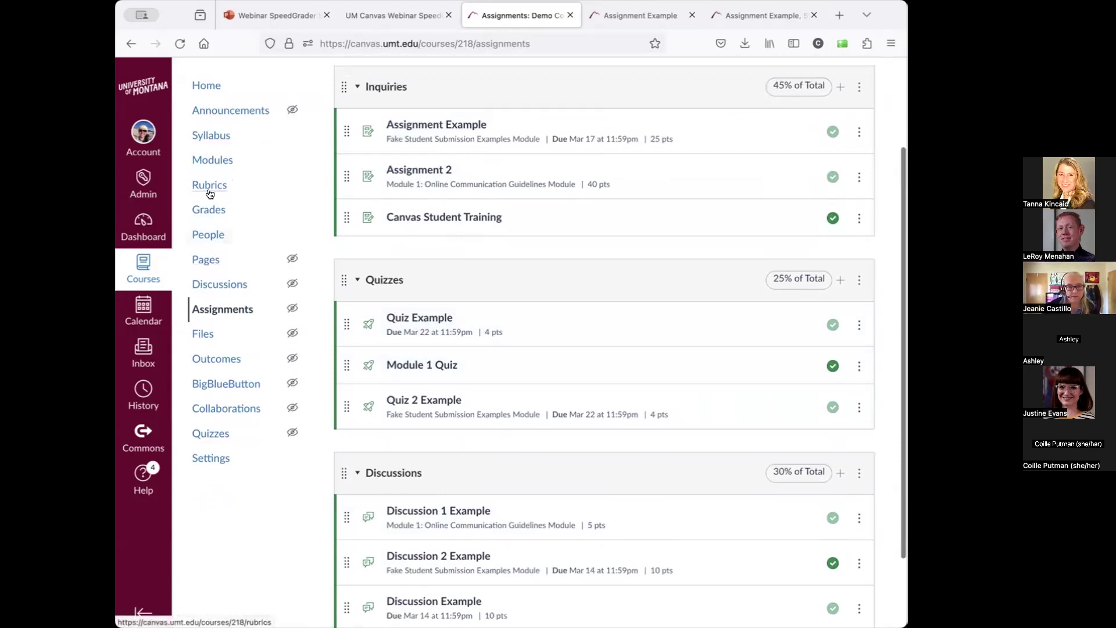
Step: Open the course Gradebook and look across its assignment, quiz and discussion columns
click(209, 209)
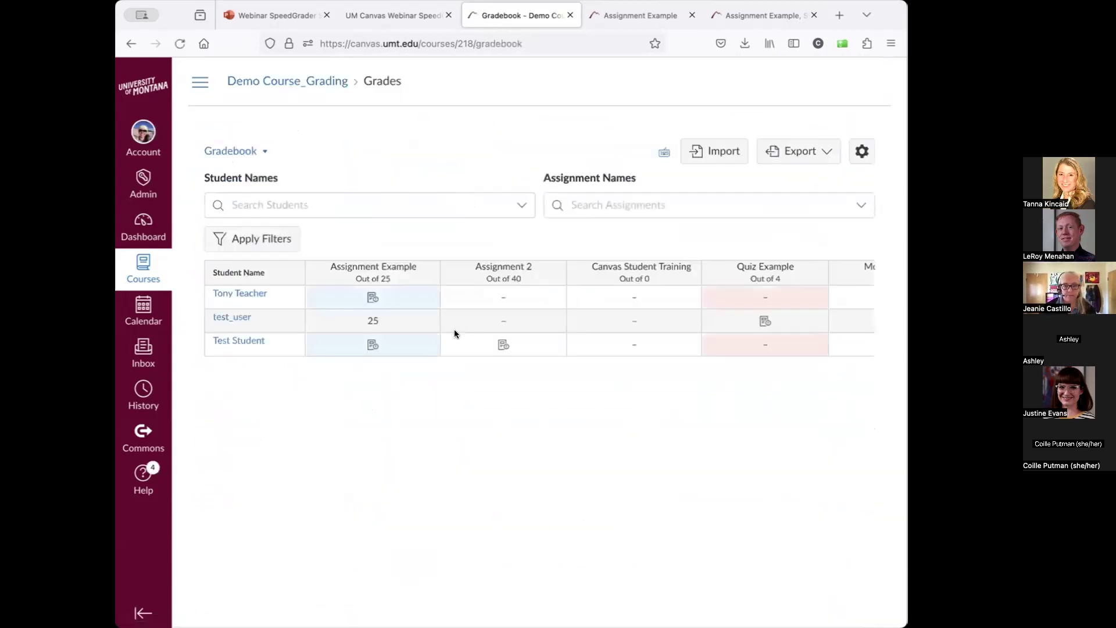
scroll(529, 331, right, 5)
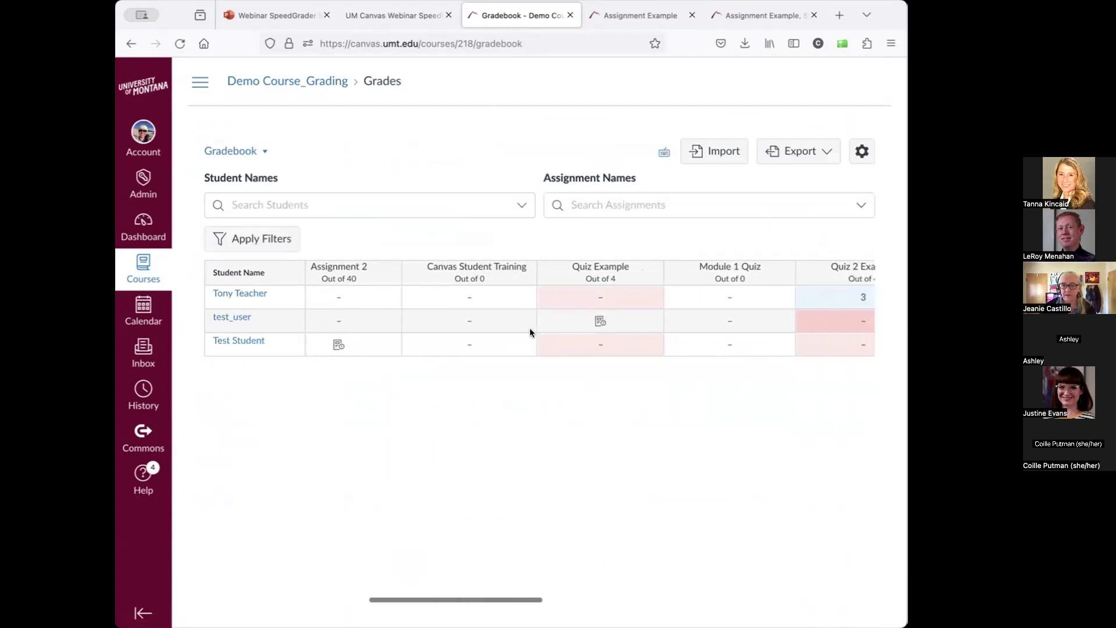
scroll(724, 312, right, 5)
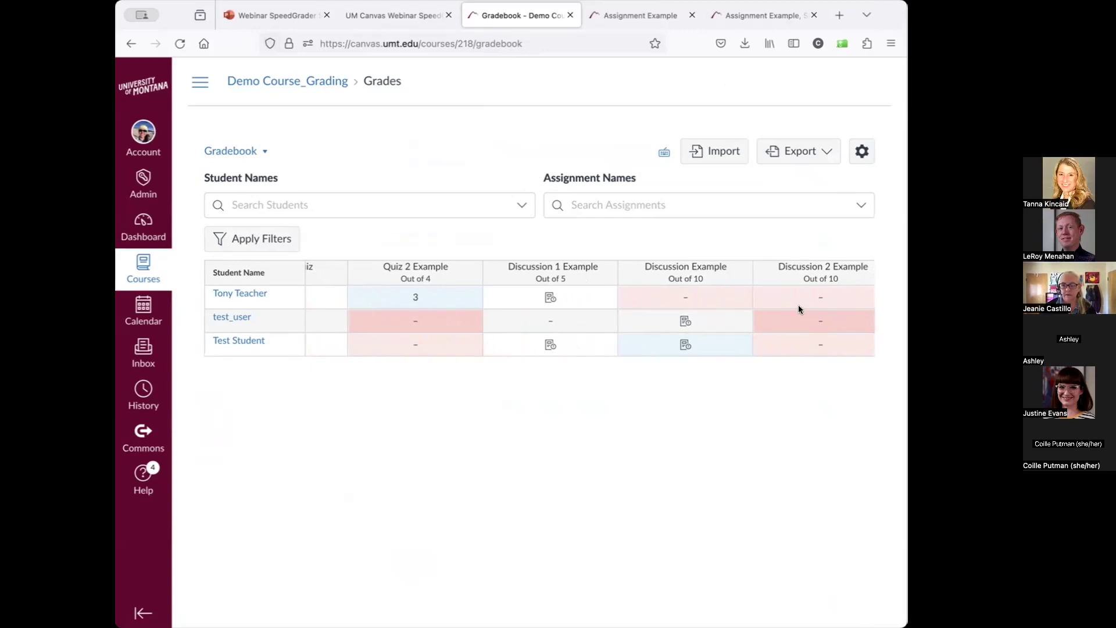
scroll(786, 304, right, 5)
scroll(786, 304, left, 8)
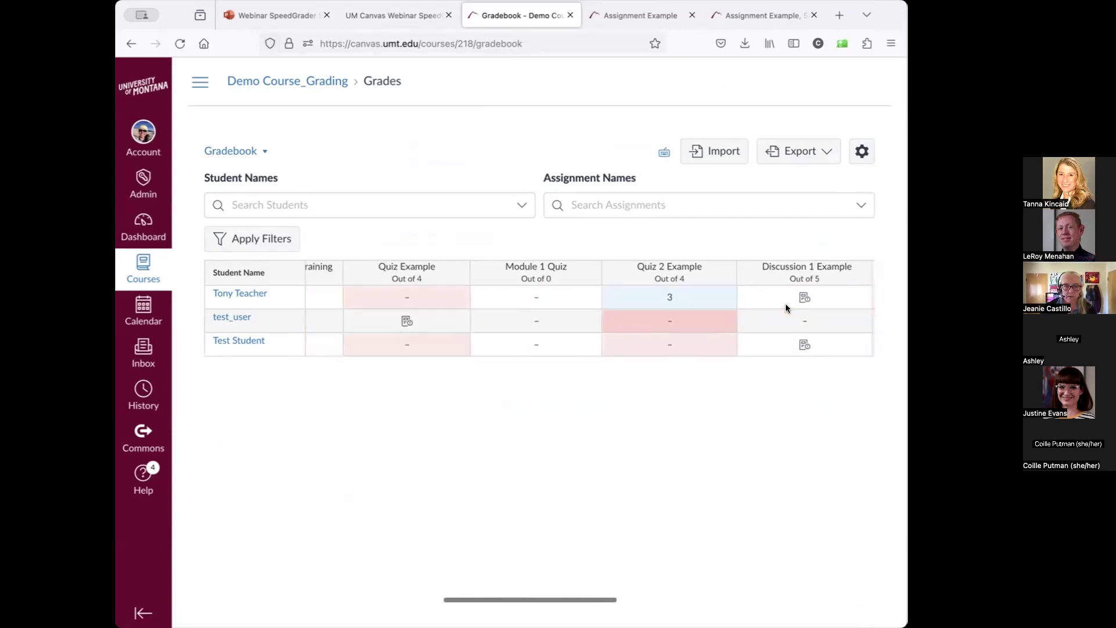
scroll(785, 303, left, 4)
Step: Switch the Gradebook from the Traditional to the Individual view
click(258, 151)
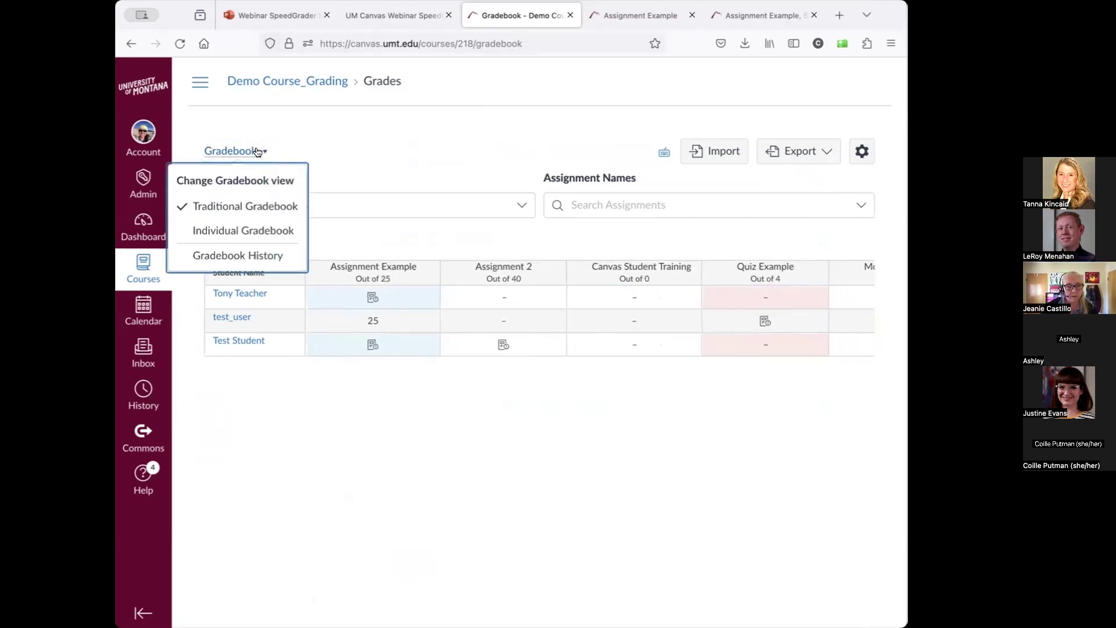
click(231, 230)
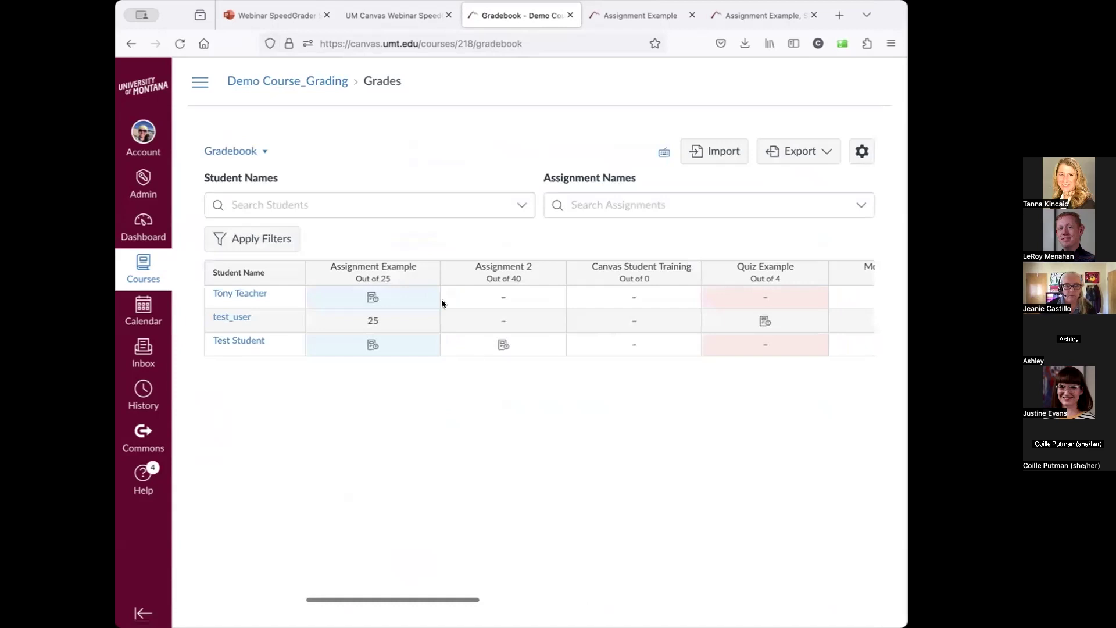
click(235, 152)
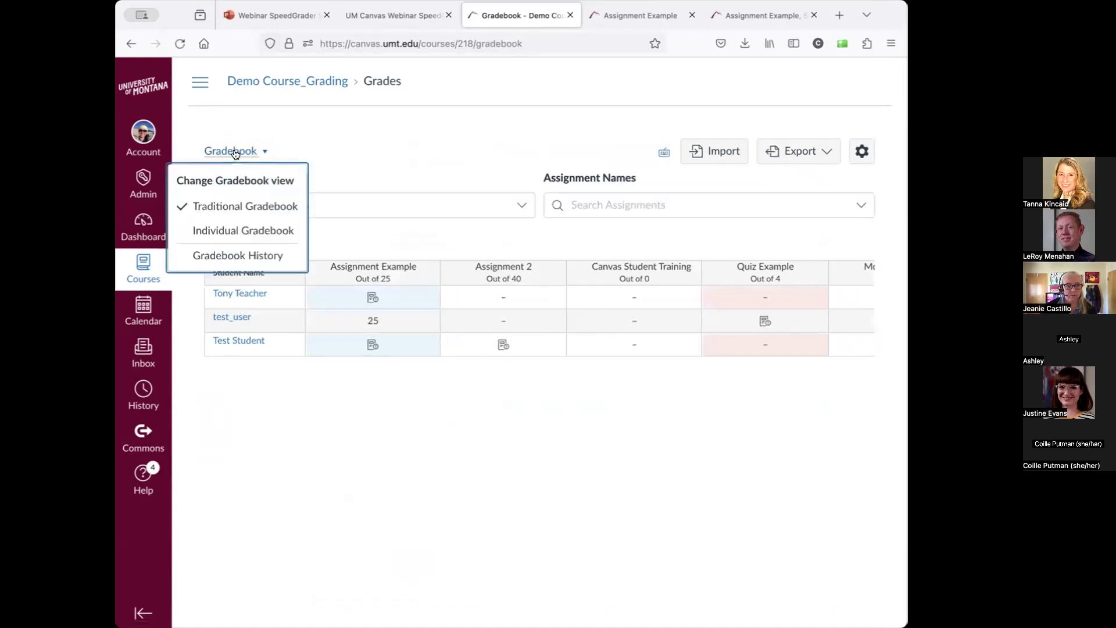
click(223, 232)
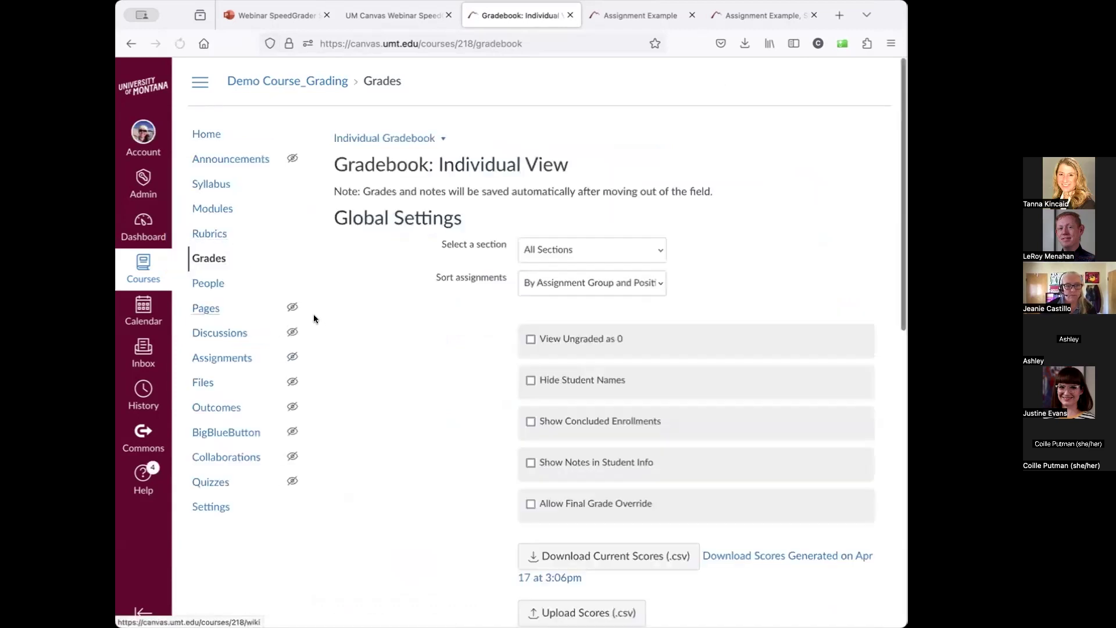
Step: Look through the Individual view's settings and selection sections, and return to the Traditional Gradebook
scroll(455, 417, down, 10)
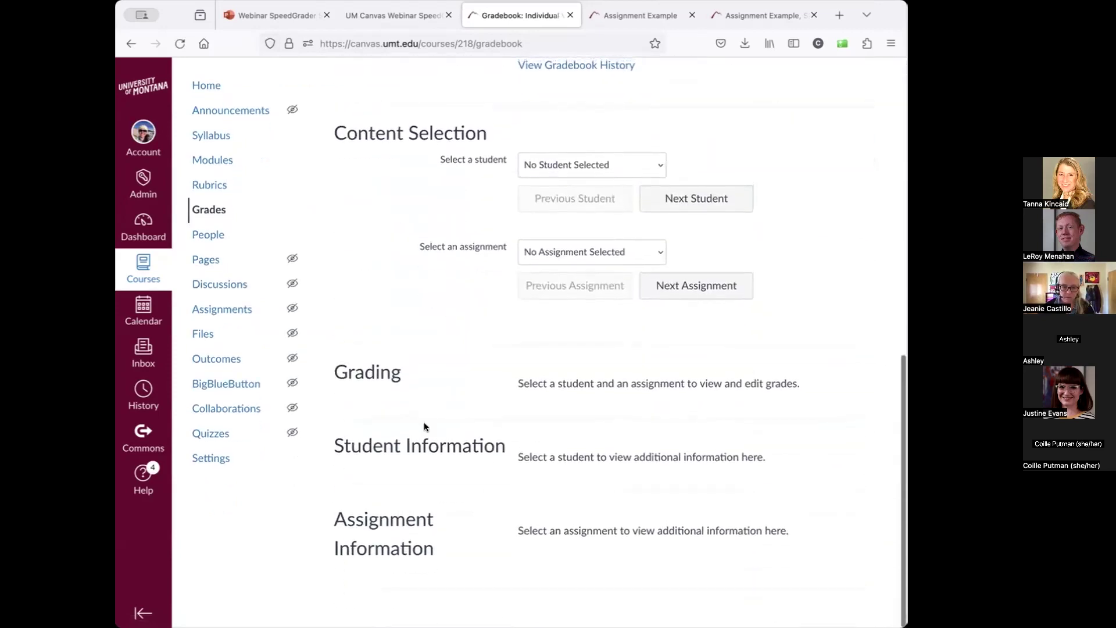
scroll(424, 418, up, 1)
scroll(424, 422, up, 3)
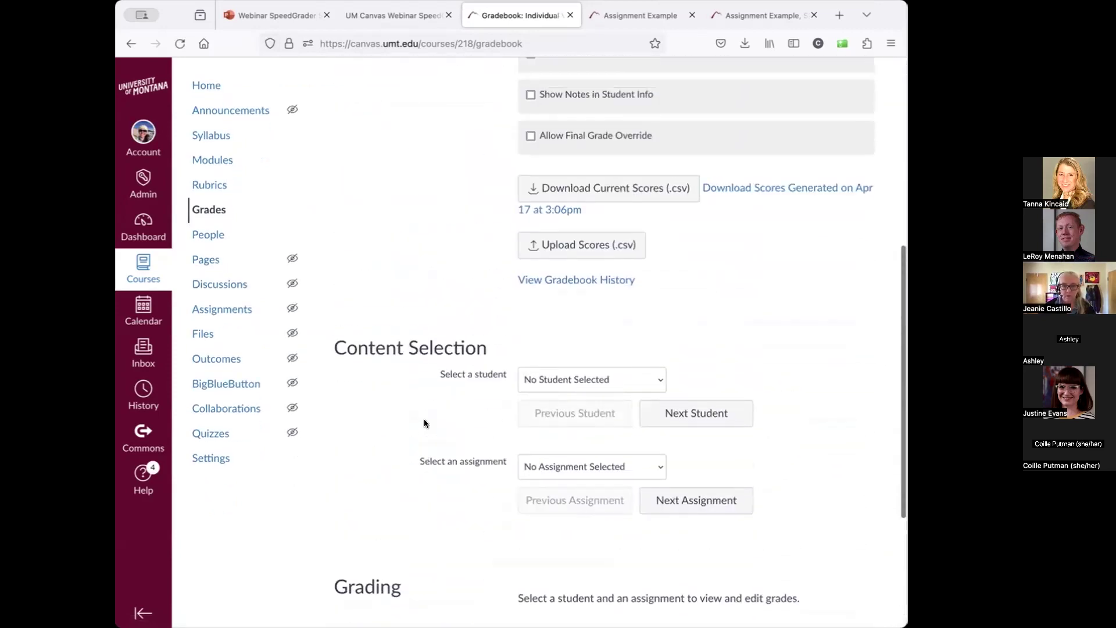
scroll(389, 269, up, 6)
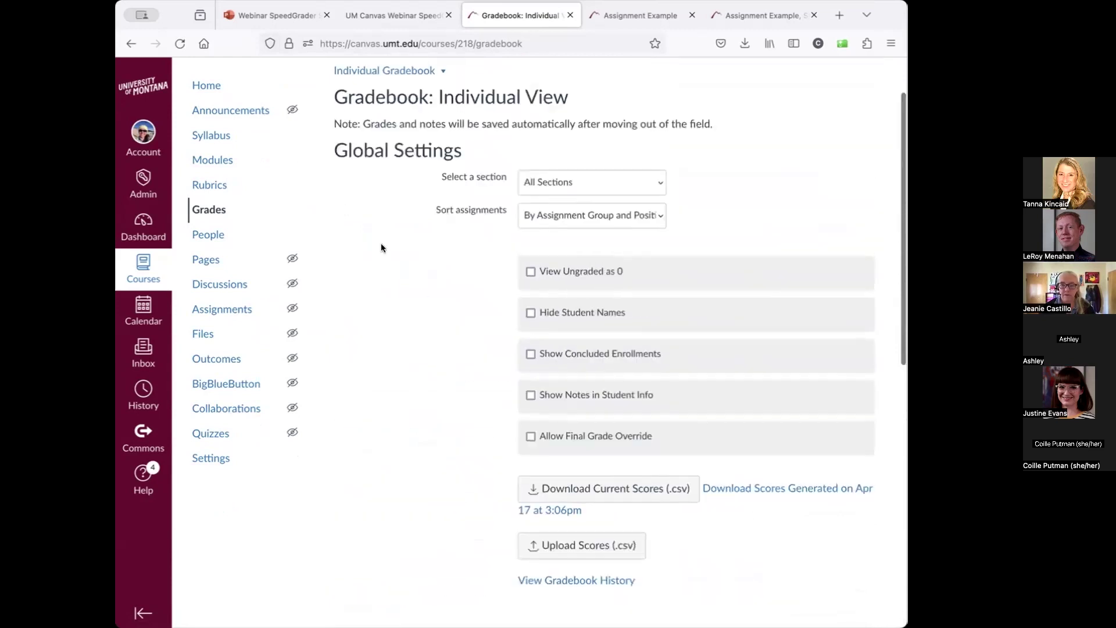
click(399, 140)
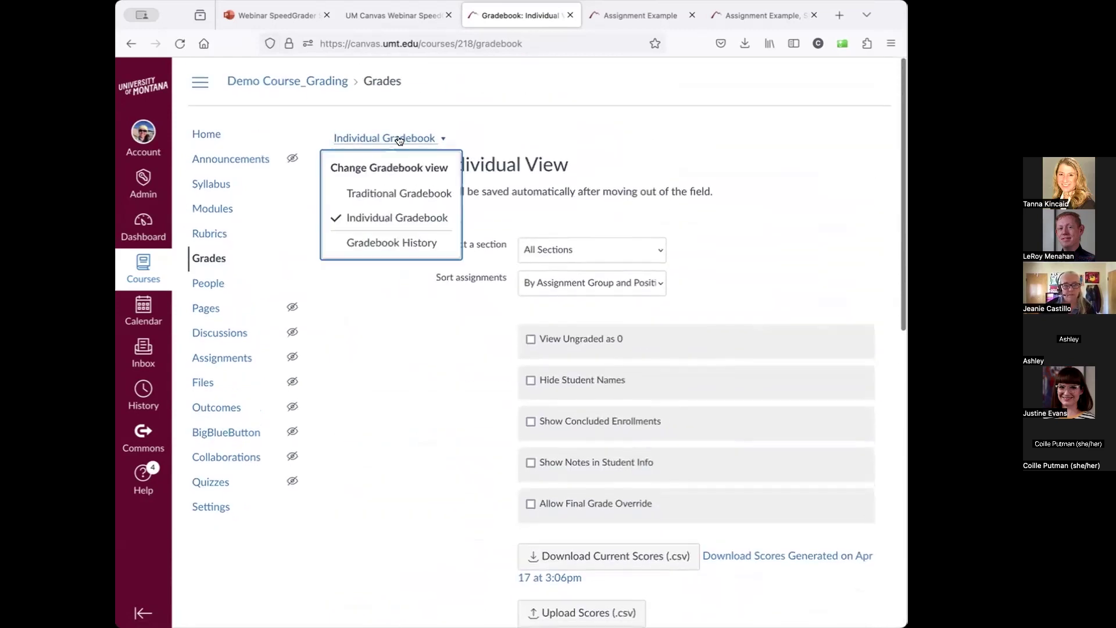
click(376, 192)
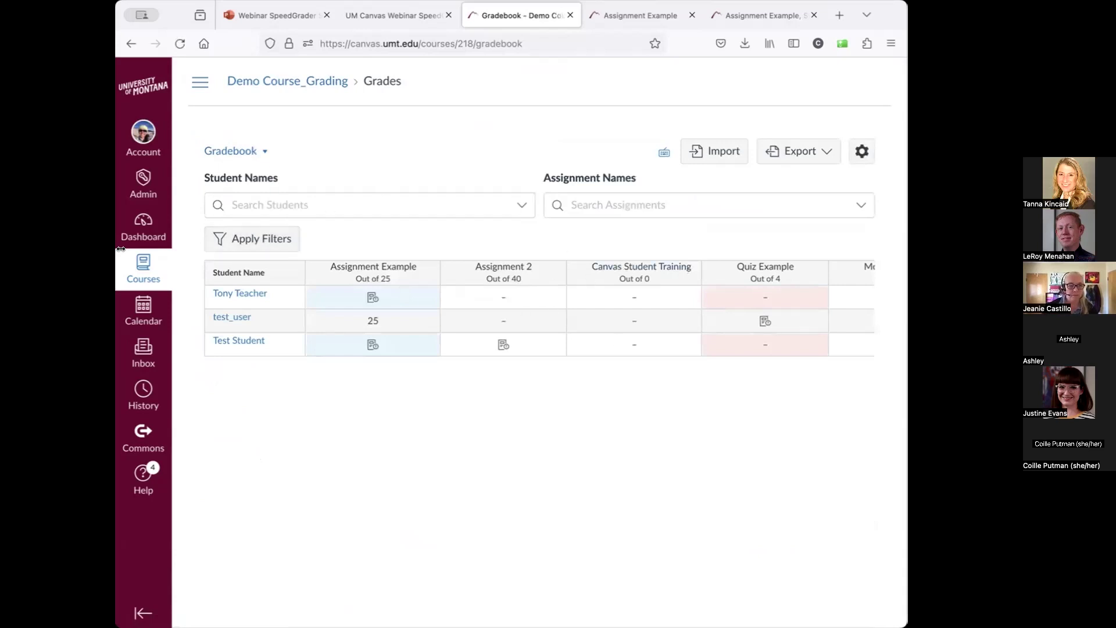
Step: Reopen the Gradebook from the course home page and launch SpeedGrader for Assignment Example
click(264, 81)
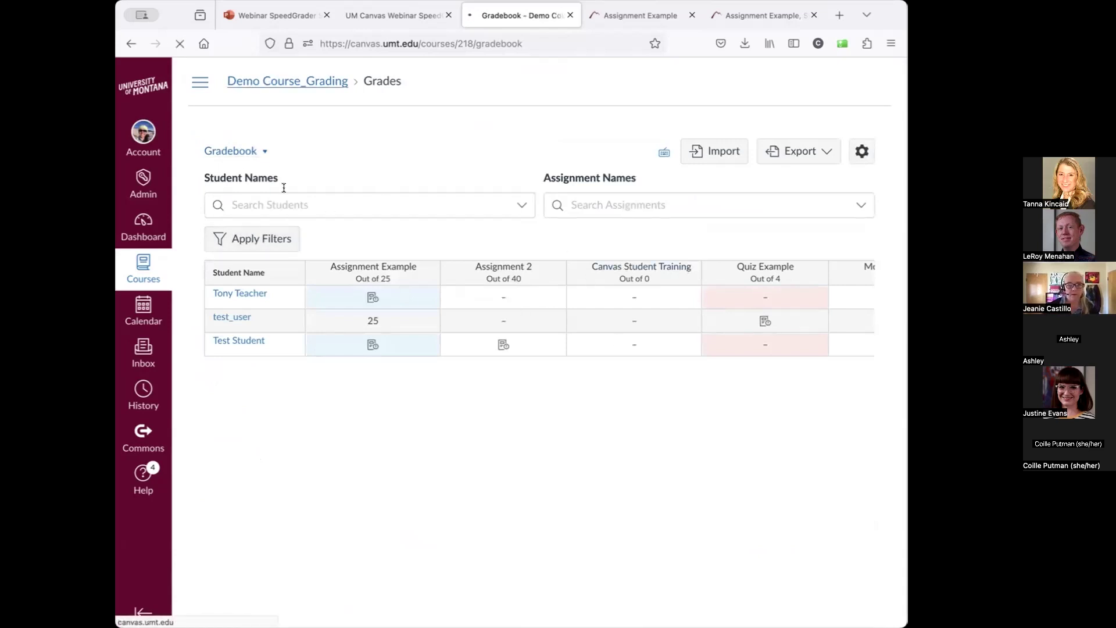
scroll(518, 415, down, 1)
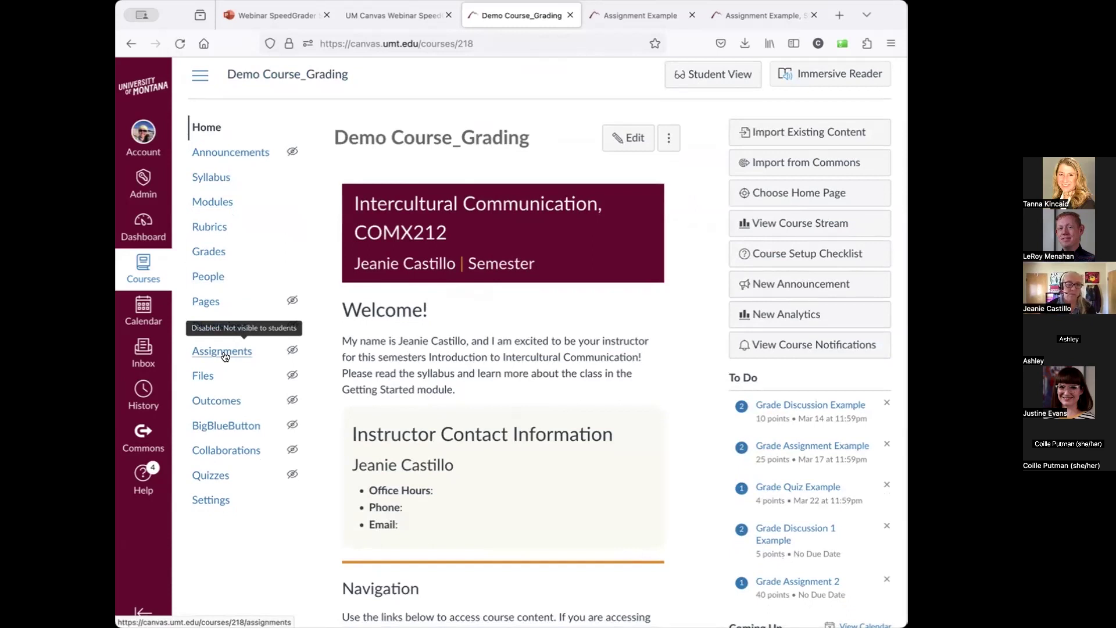
click(202, 252)
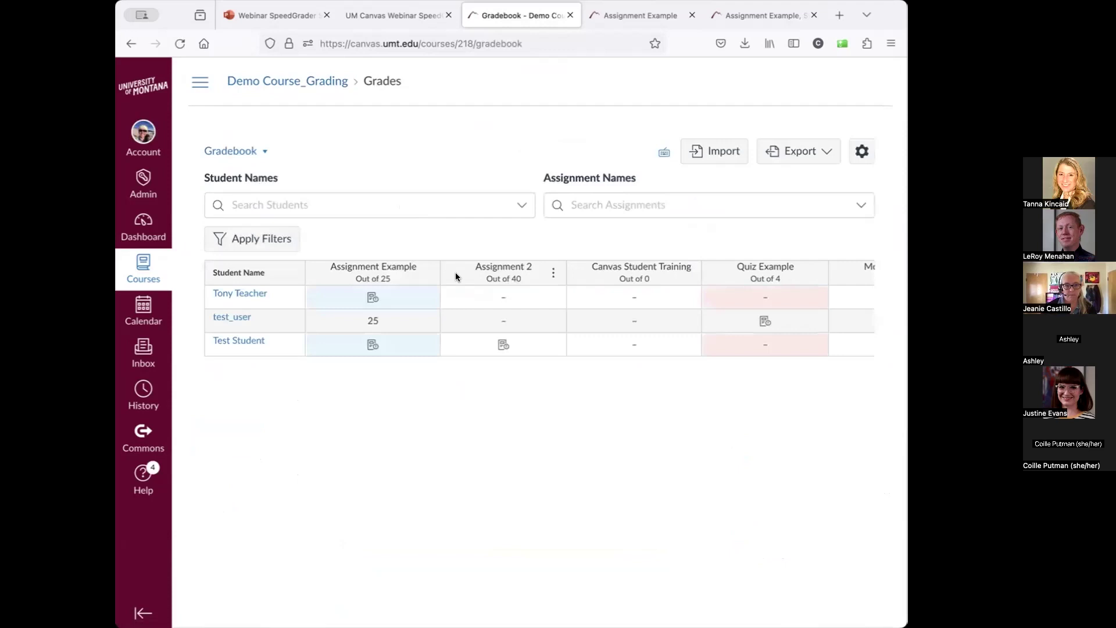
click(427, 274)
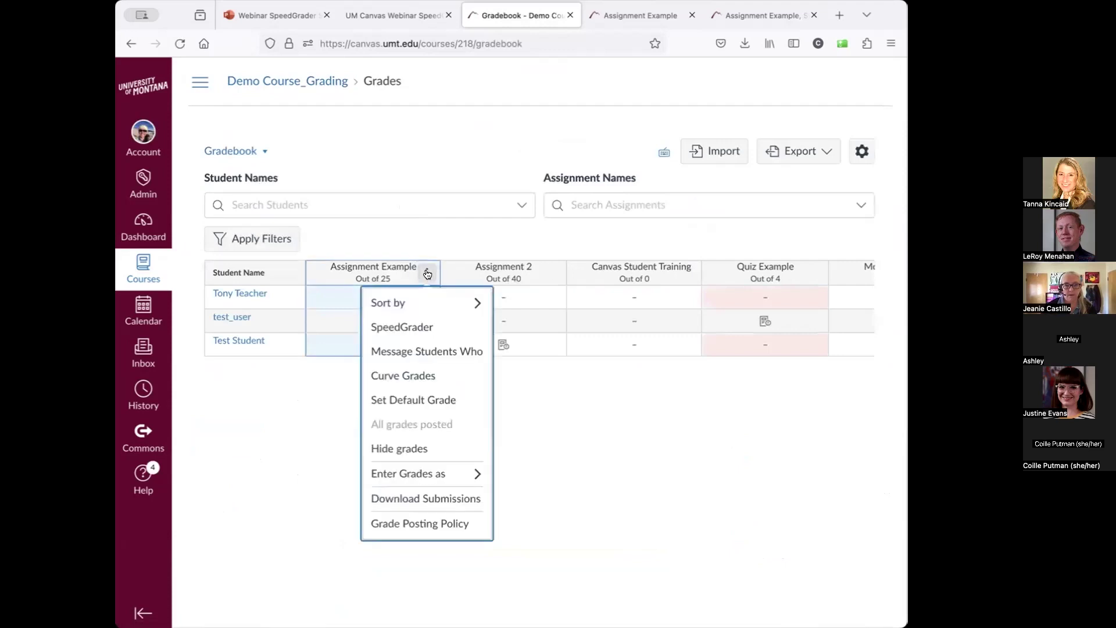
click(418, 324)
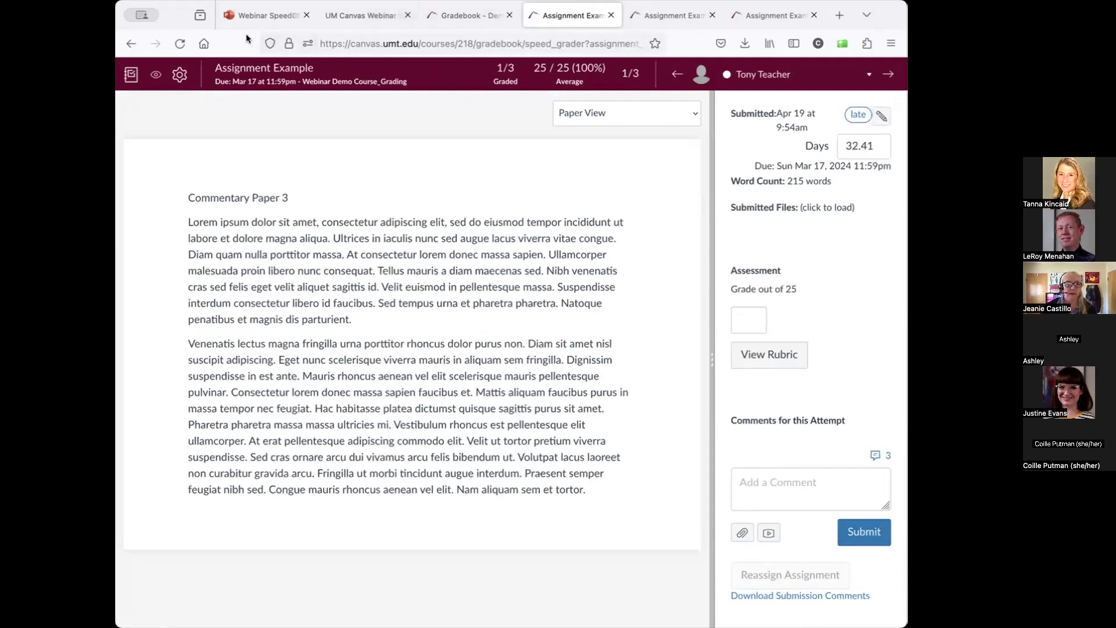
Step: Review the Gradebook Setup section of the webinar tip sheet
click(369, 18)
scroll(433, 399, down, 5)
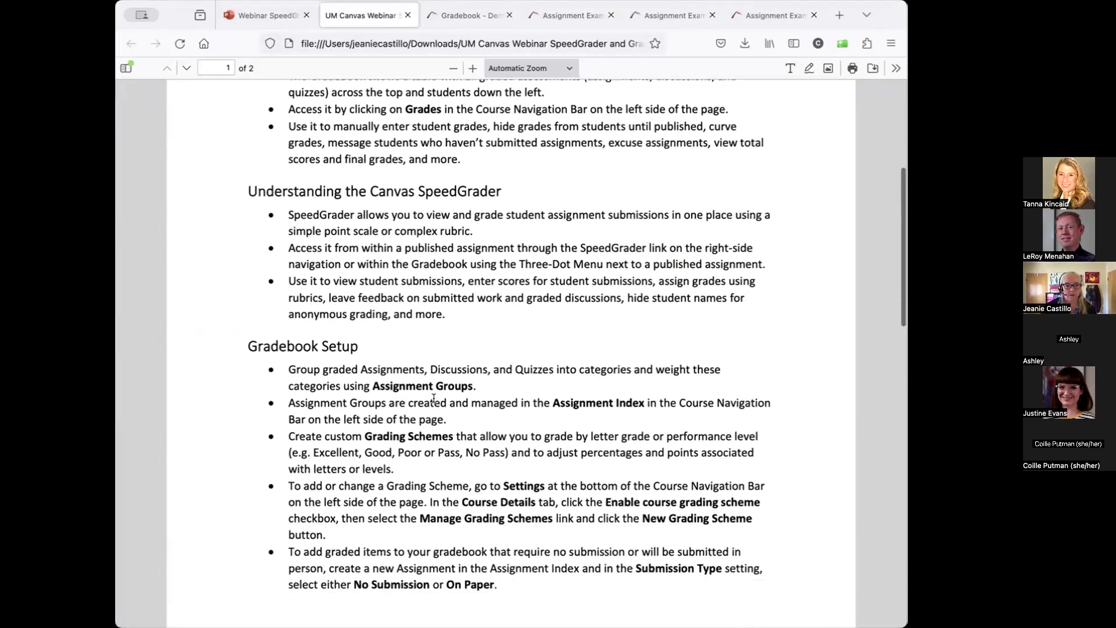
scroll(383, 459, down, 2)
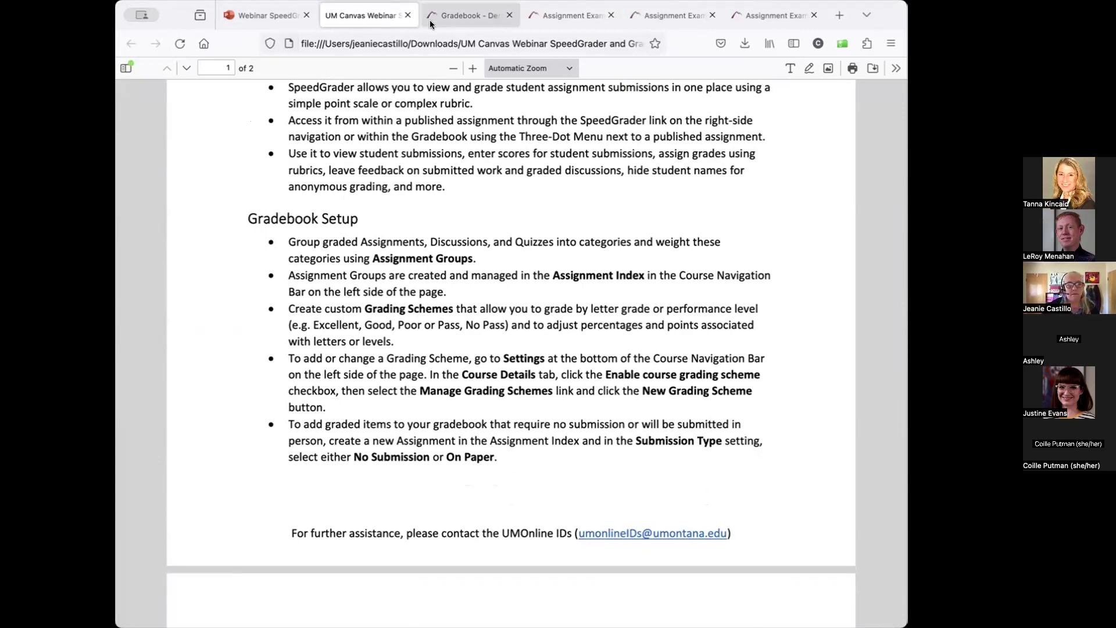
Step: Open the course details in the Demo Course_Grading settings and enable the course grading scheme
click(454, 16)
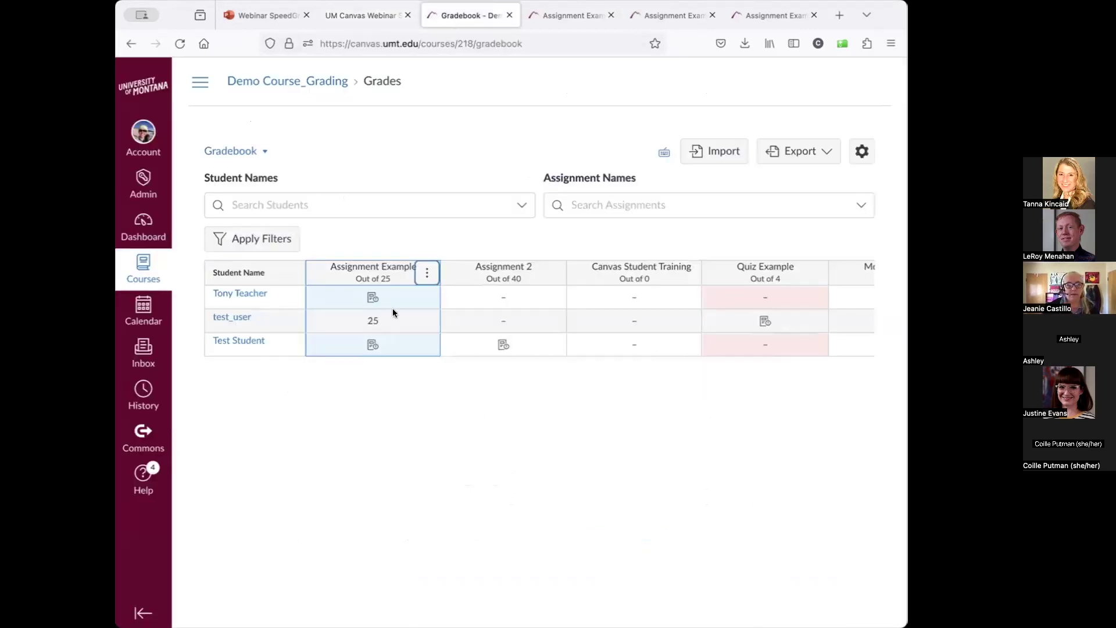
click(257, 81)
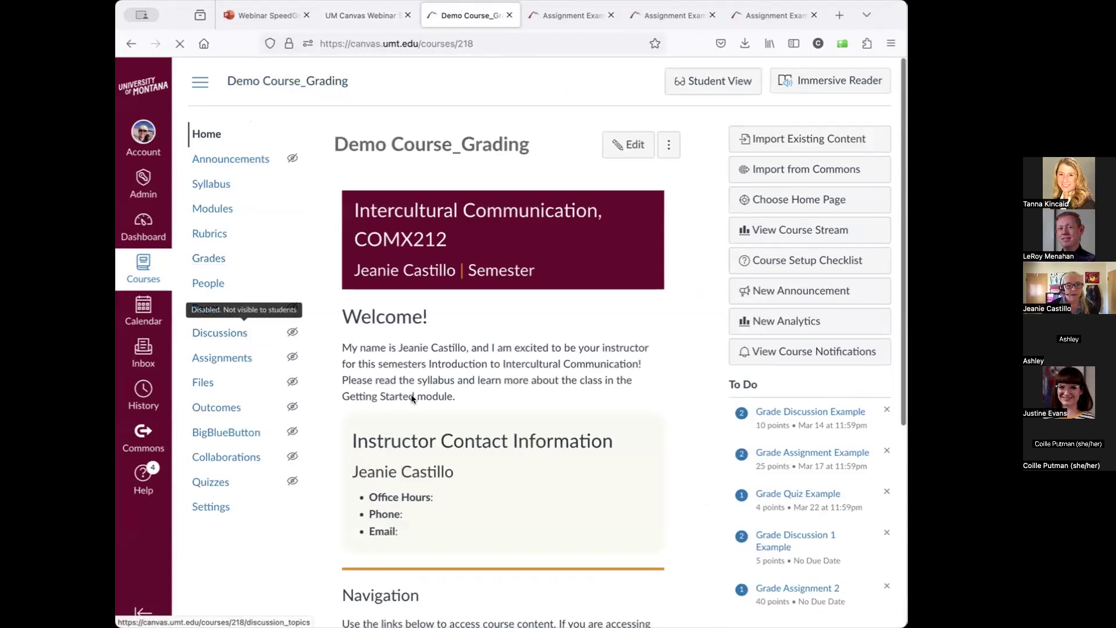
click(213, 508)
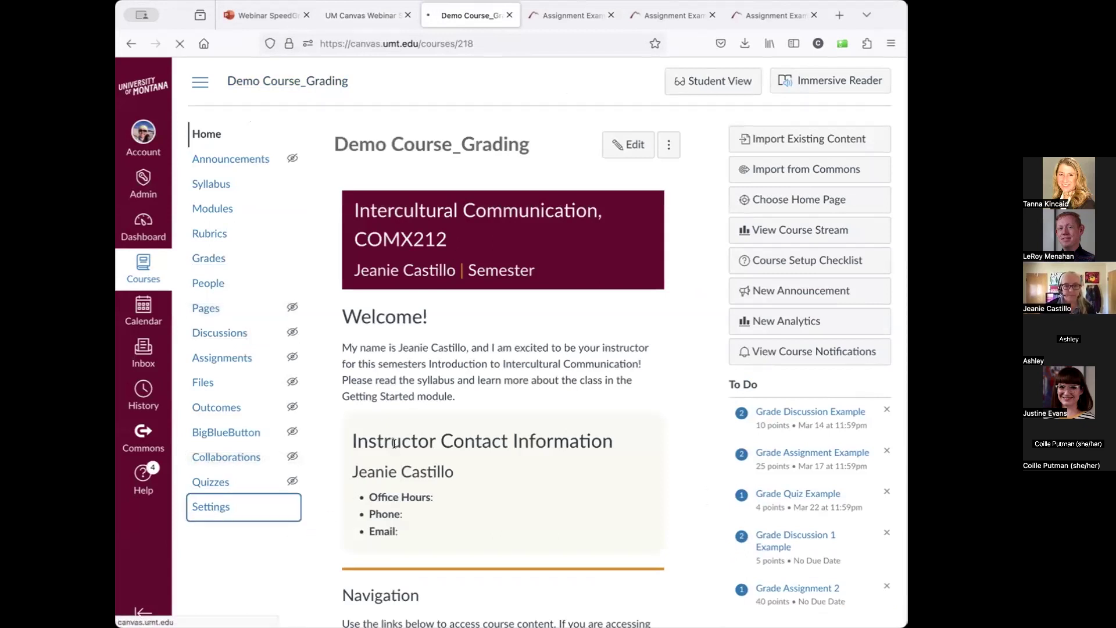
scroll(421, 427, down, 6)
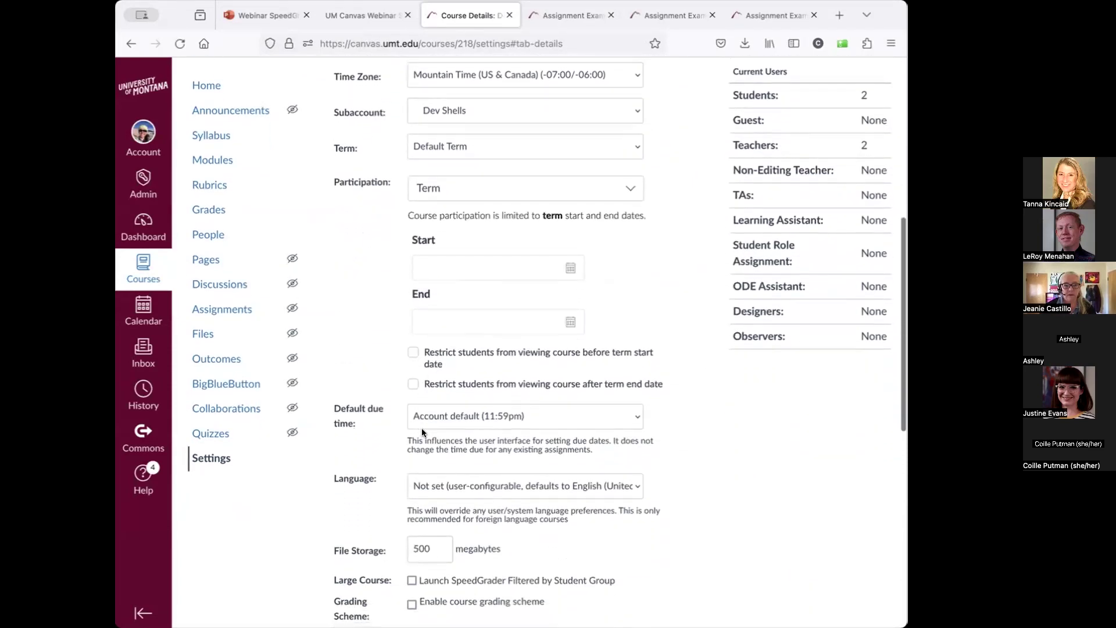
scroll(407, 426, up, 3)
scroll(378, 271, up, 3)
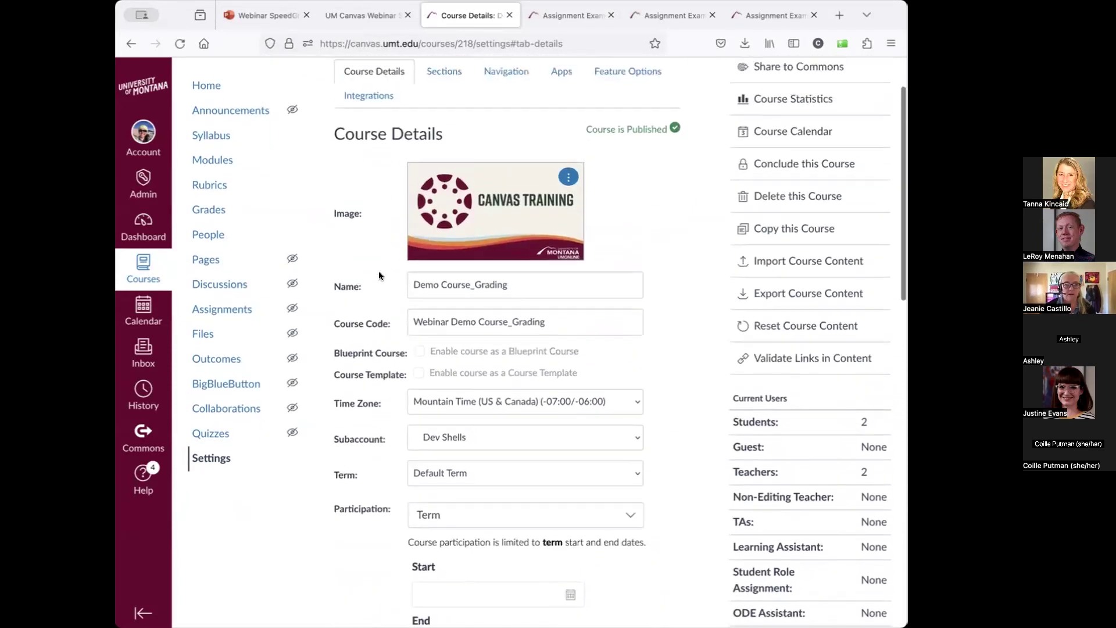
scroll(363, 387, down, 6)
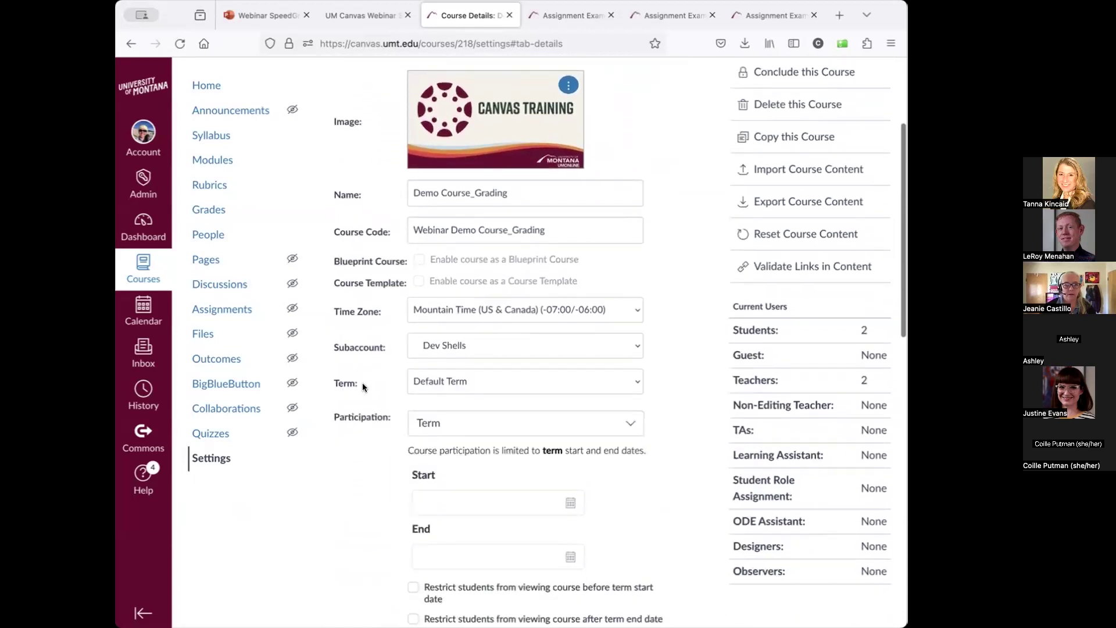
scroll(363, 388, down, 3)
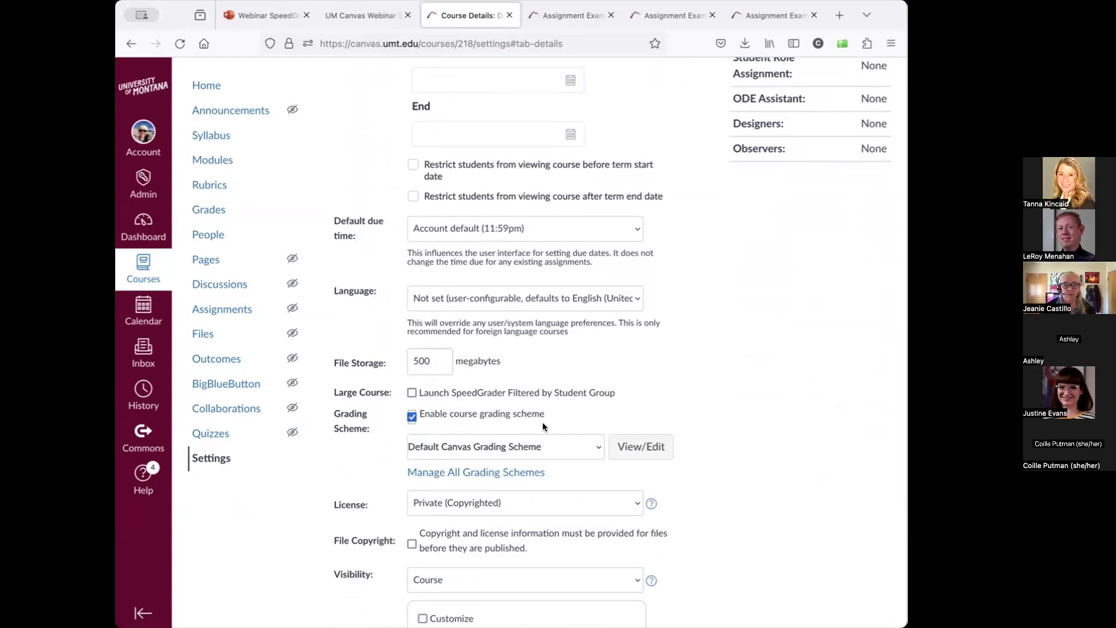
scroll(543, 422, down, 1)
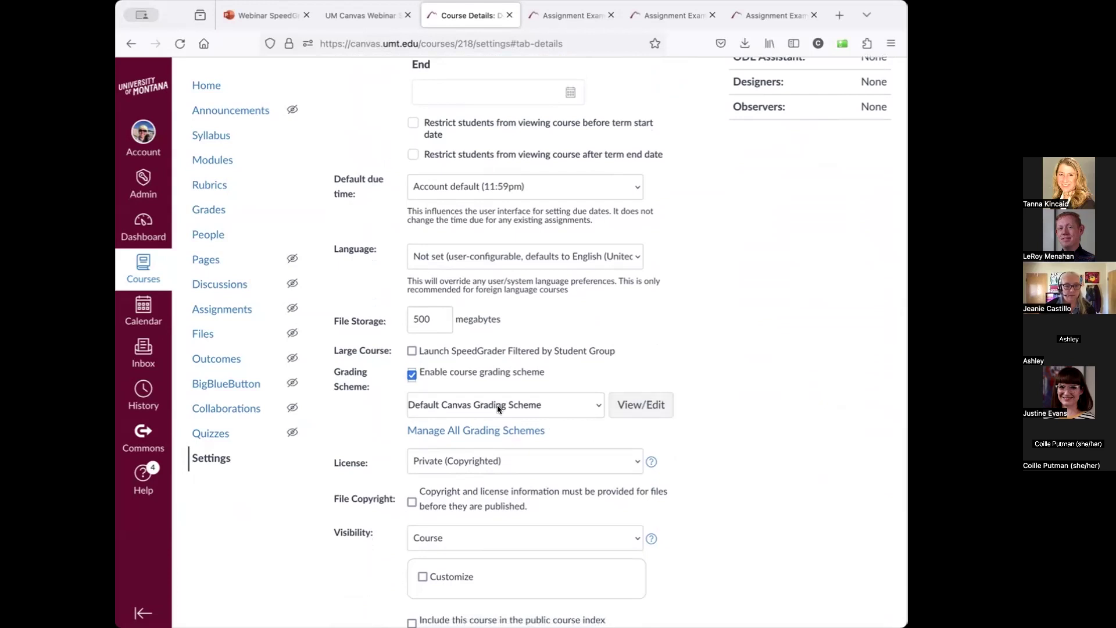
Step: Start a new grading scheme under Manage All Grading Schemes, name it "Performance" and set it to grade by points
click(504, 430)
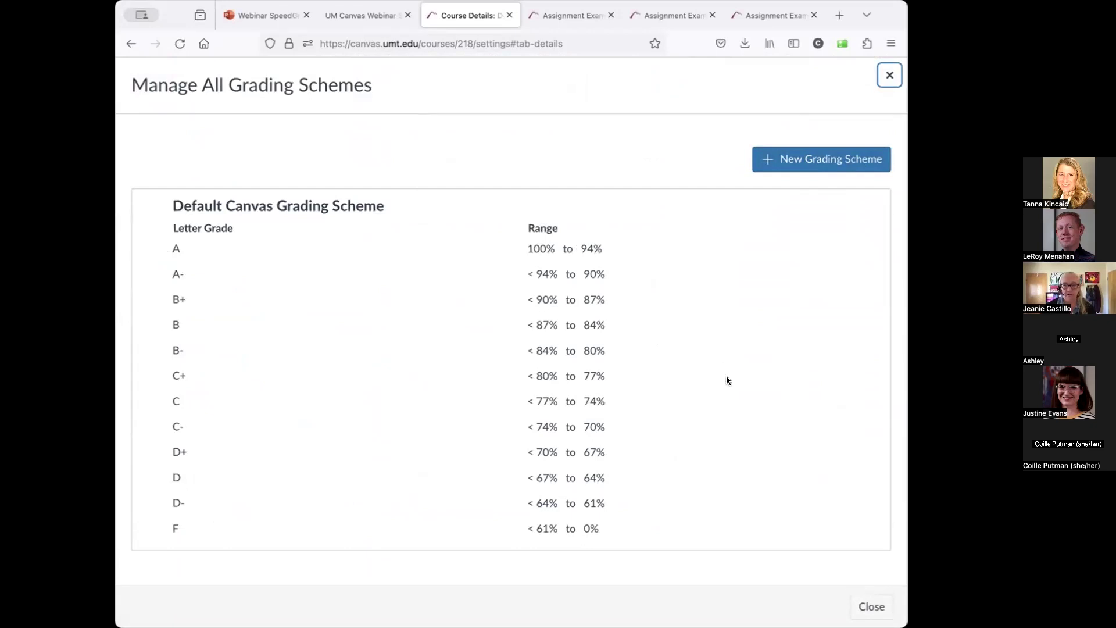
click(833, 162)
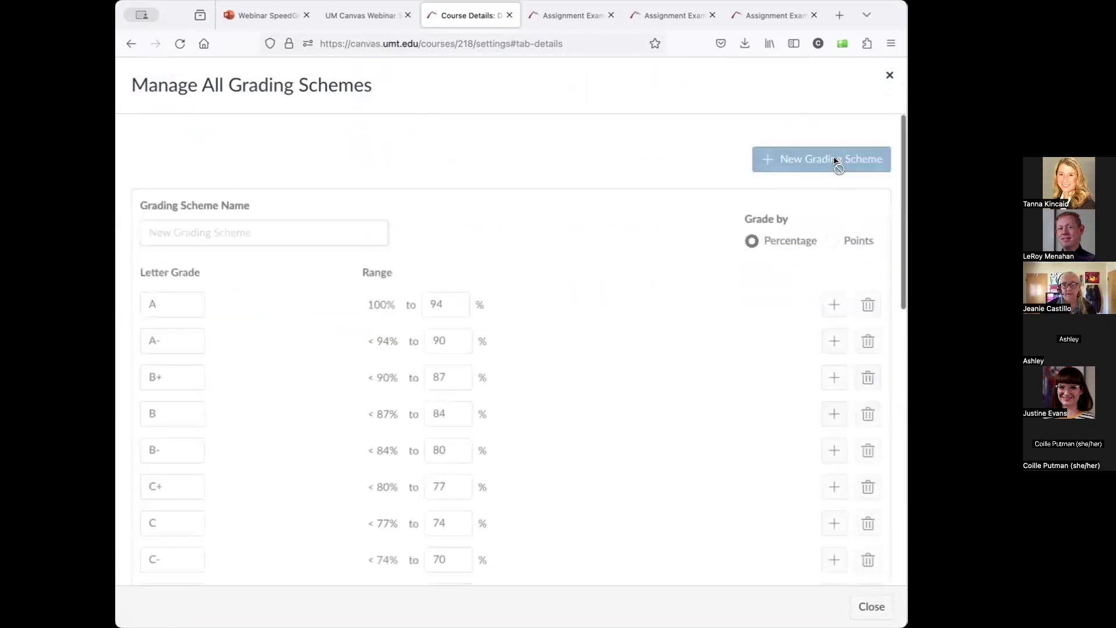
click(275, 235)
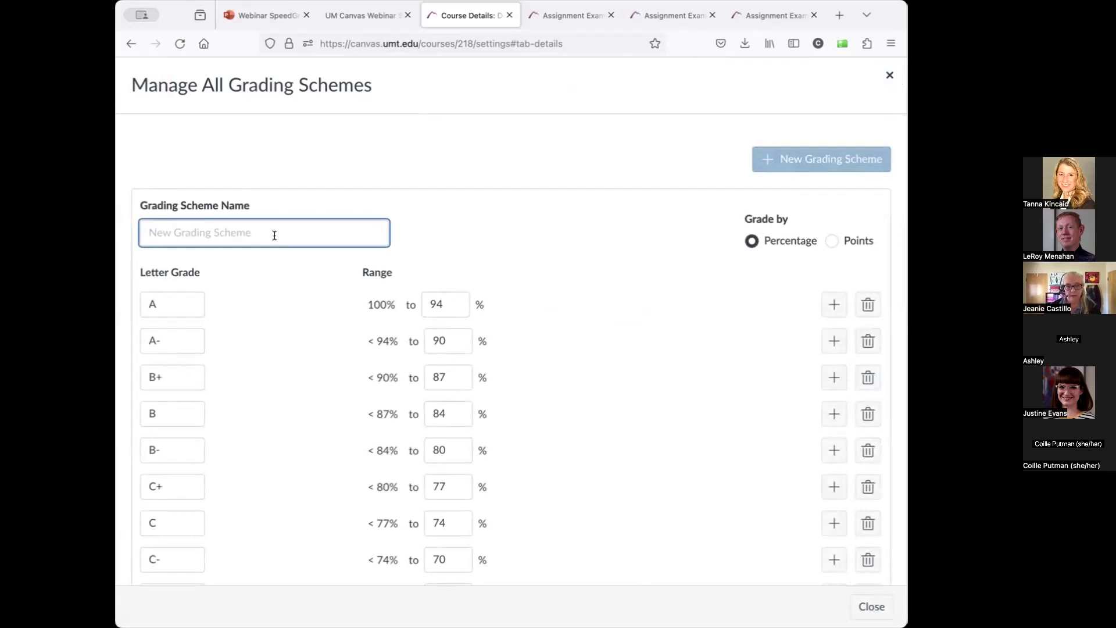
text(Performance)
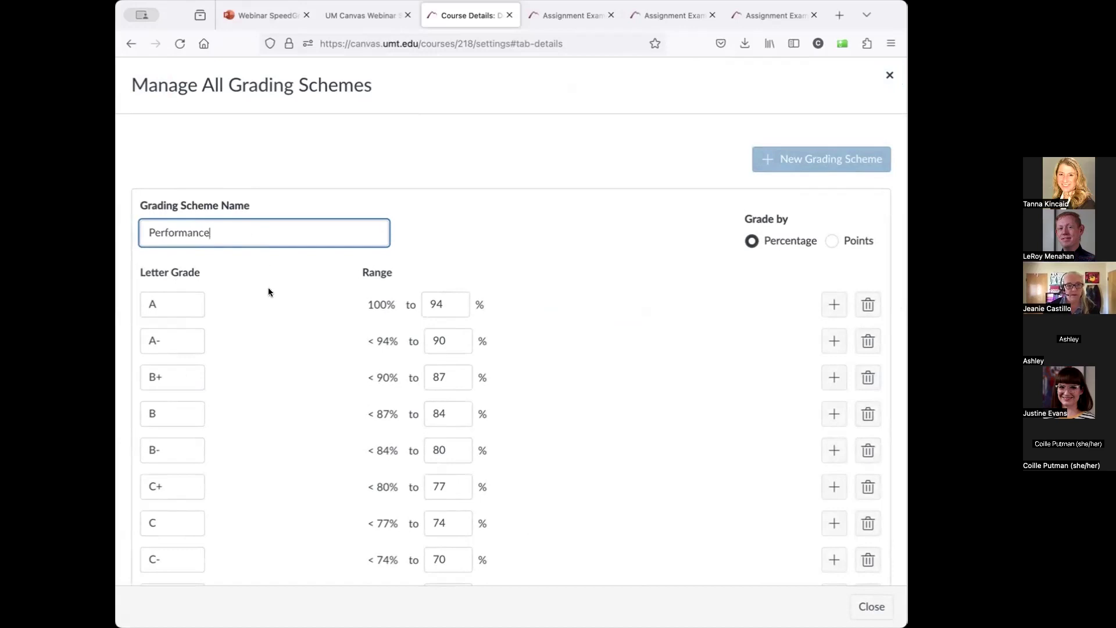
click(831, 241)
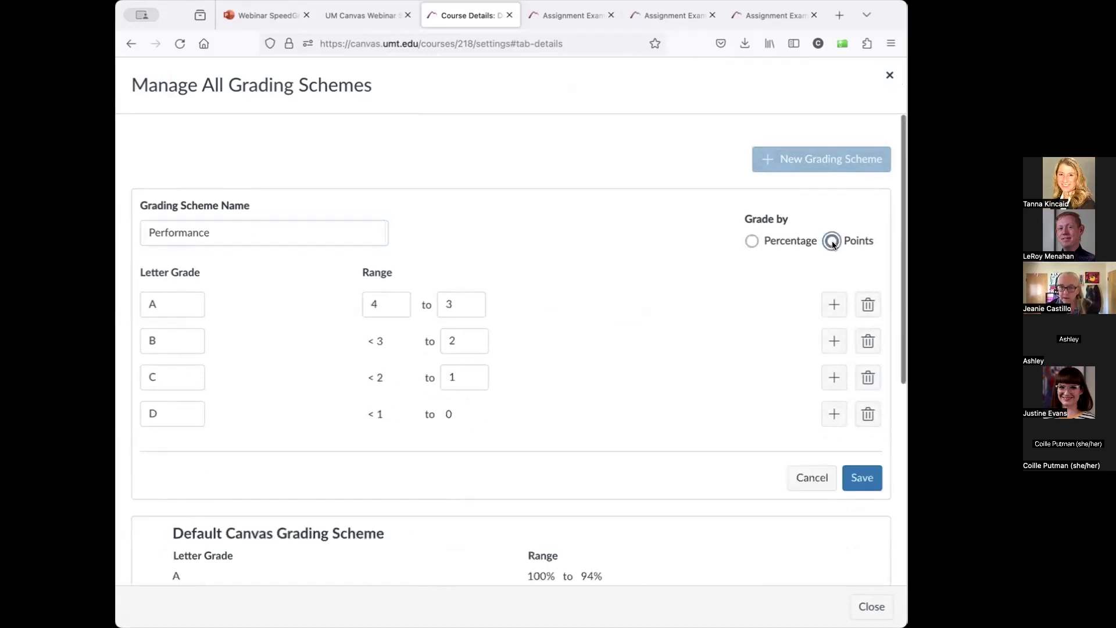
Step: Rename the A, B and C levels of the Performance grading scheme to Excellent, Good and Poor
scroll(674, 289, down, 1)
click(154, 272)
double_click(155, 271)
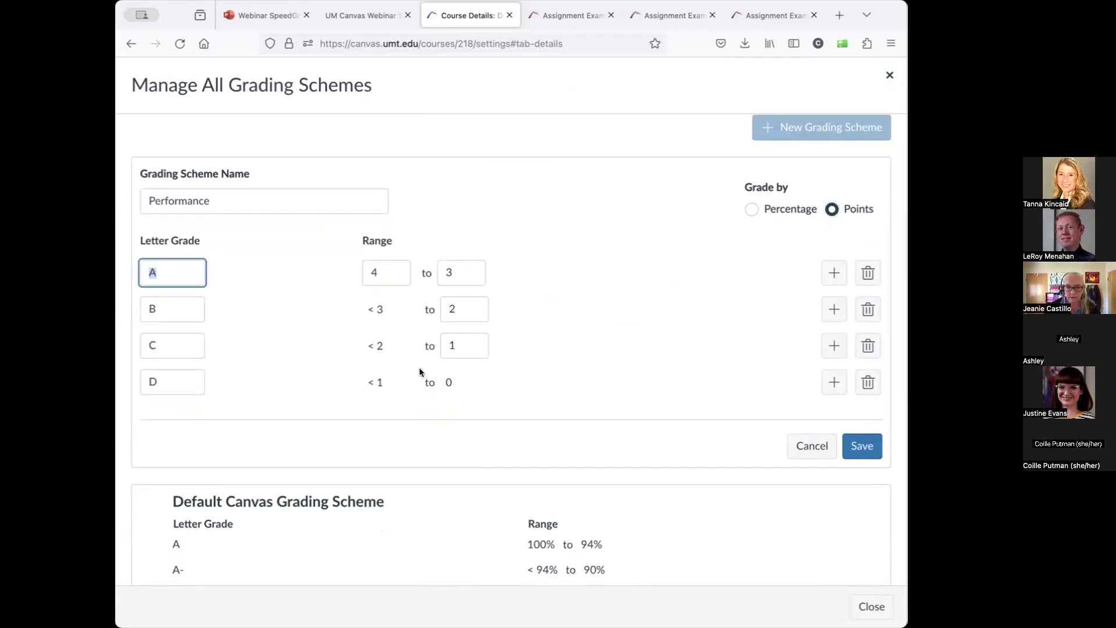
scroll(786, 430, down, 10)
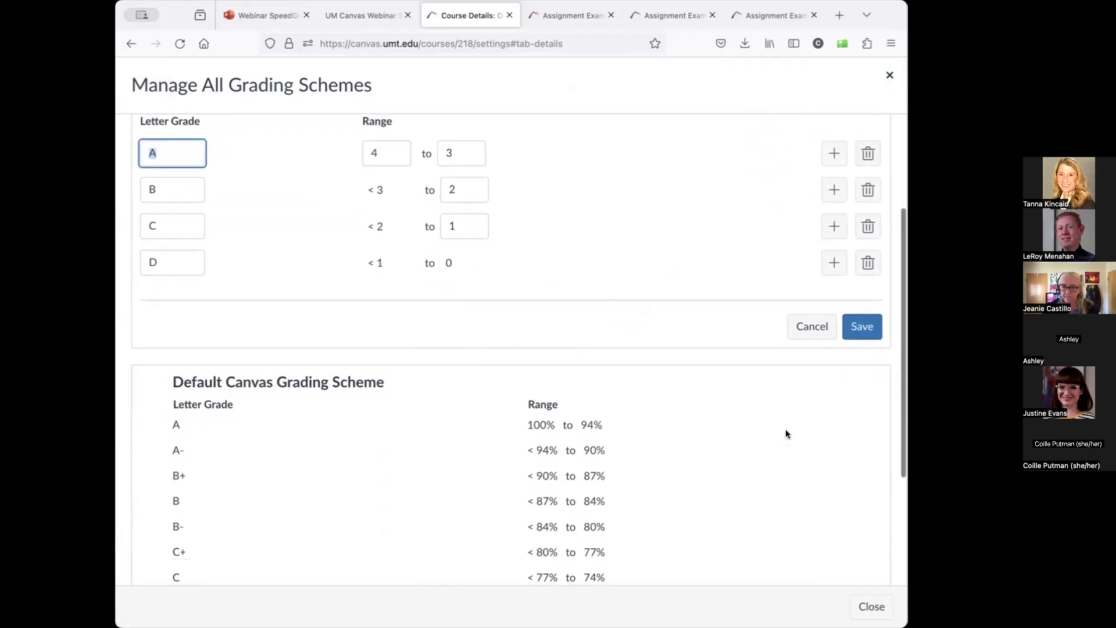
scroll(786, 431, up, 6)
scroll(786, 429, up, 3)
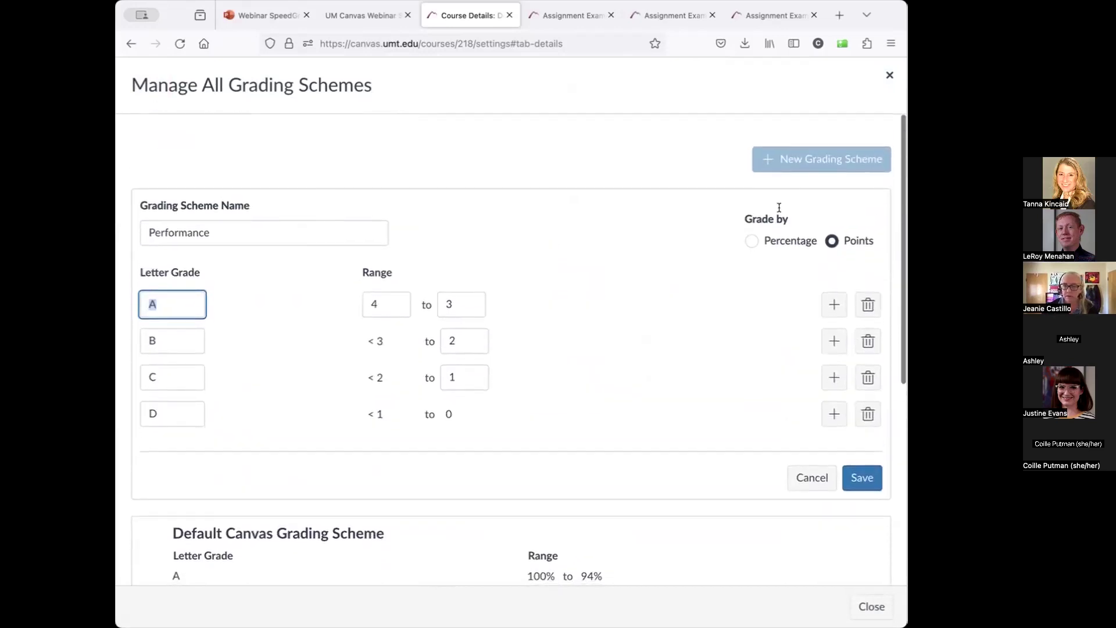
scroll(635, 173, down, 1)
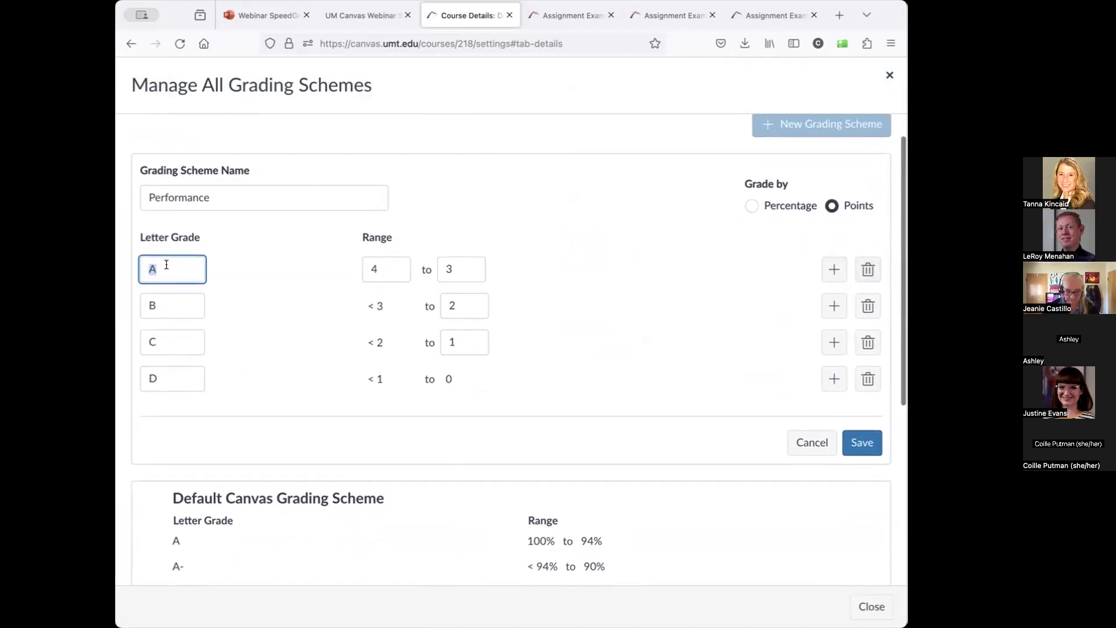
text(cellen)
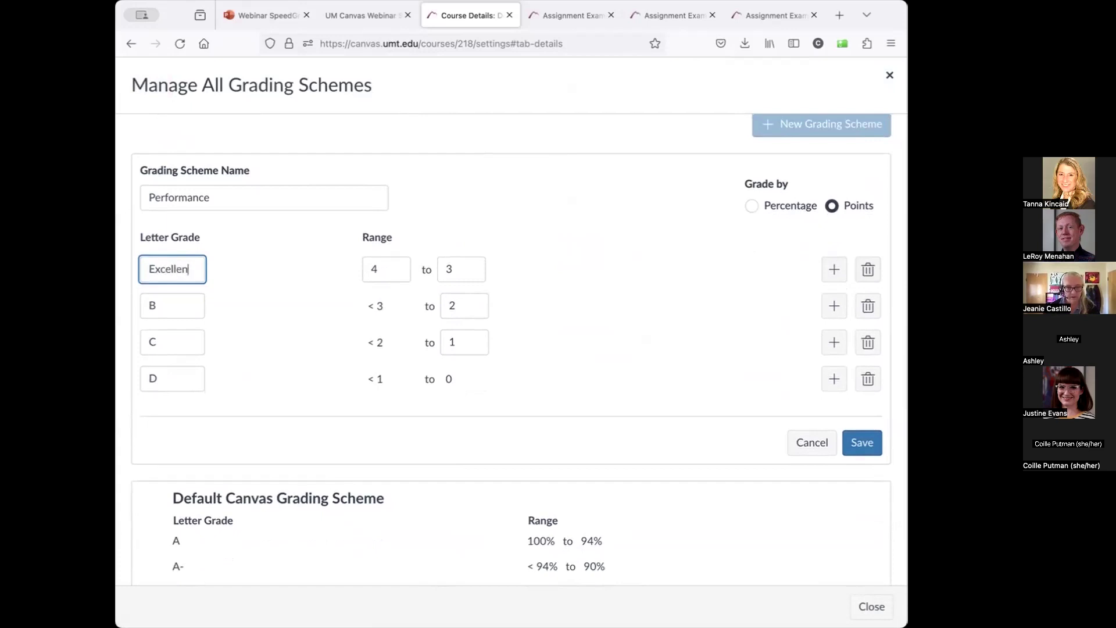
key(Tab)
text(Good)
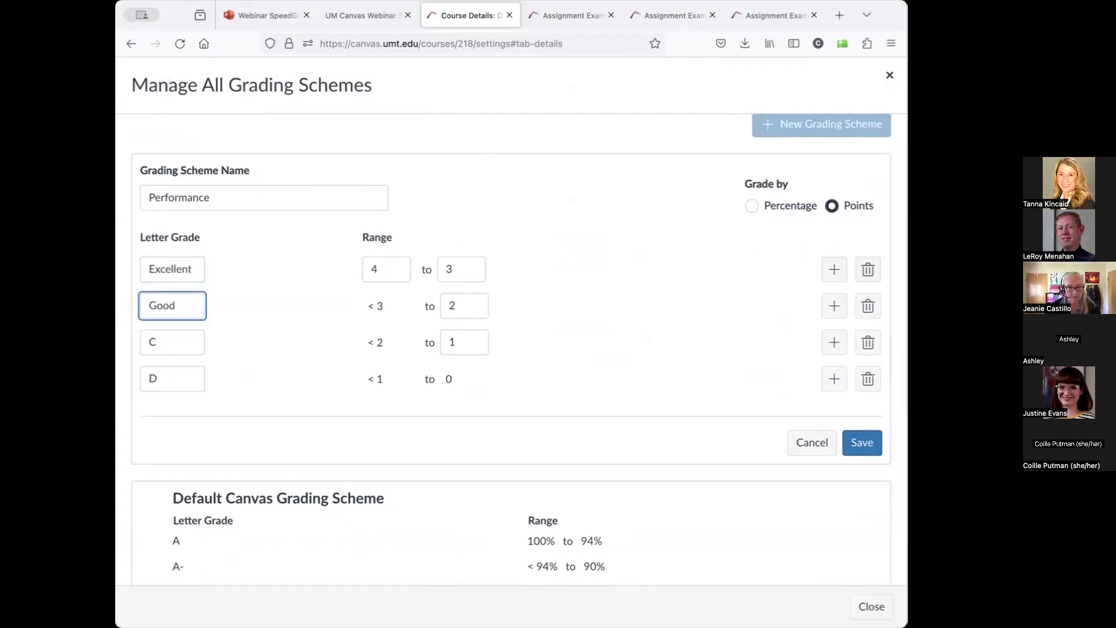
double_click(156, 349)
text(Poor)
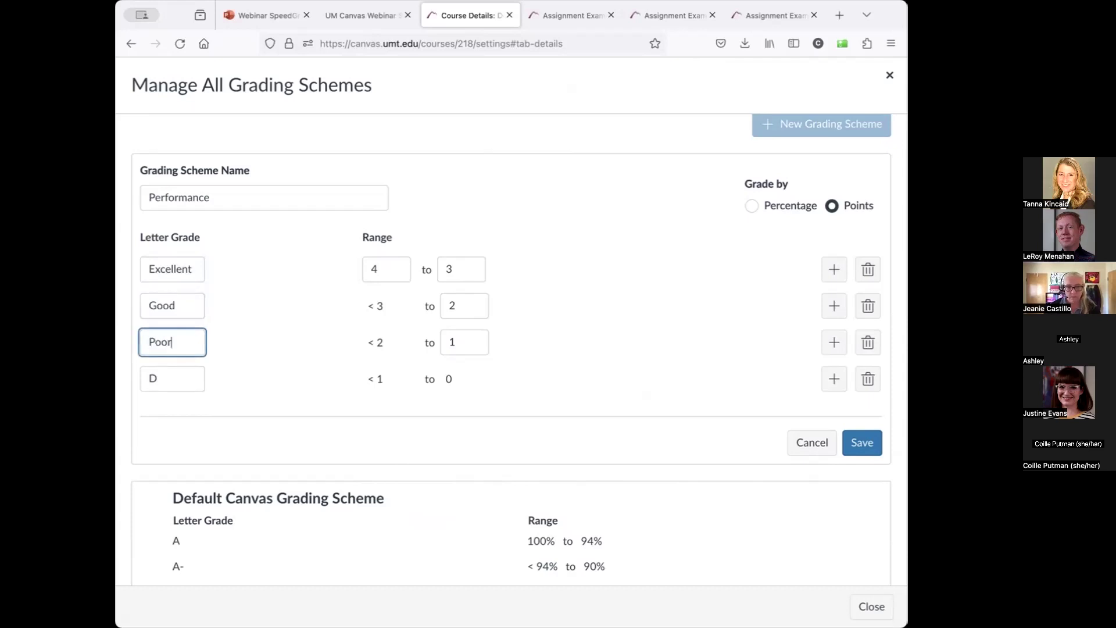
Step: Remove the D level from the Performance scheme, save the scheme and close the grading scheme manager
click(868, 379)
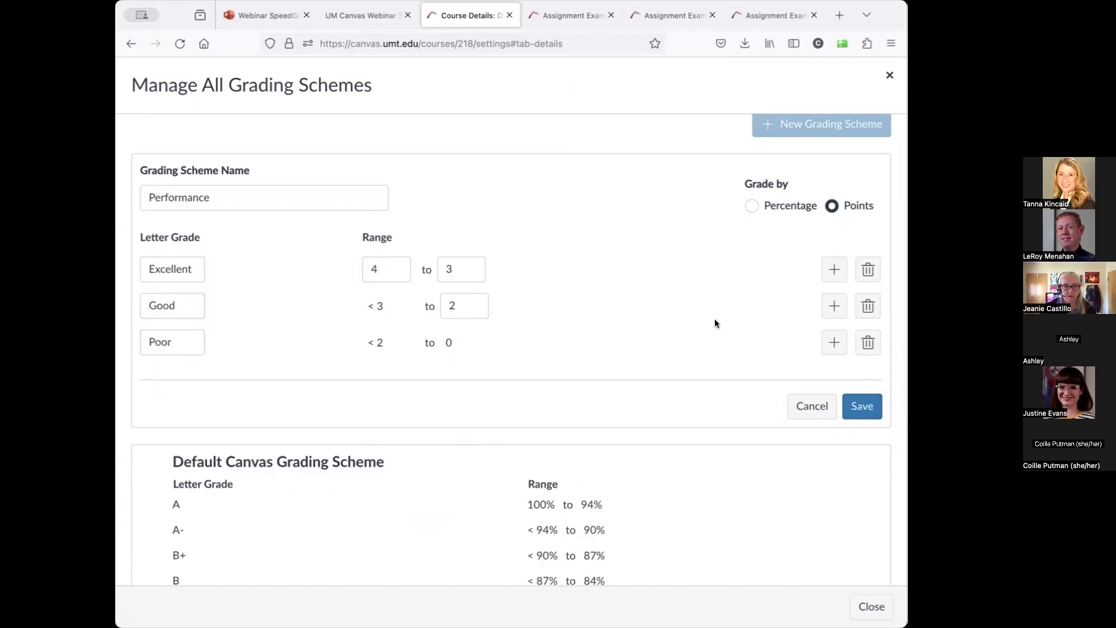
click(863, 405)
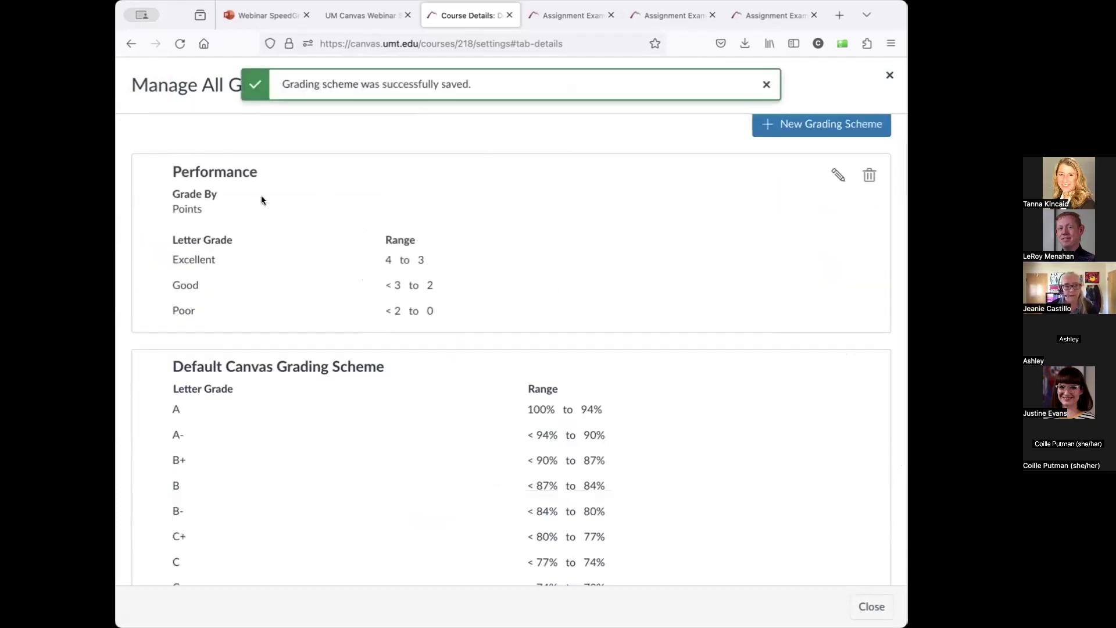
scroll(274, 218, up, 1)
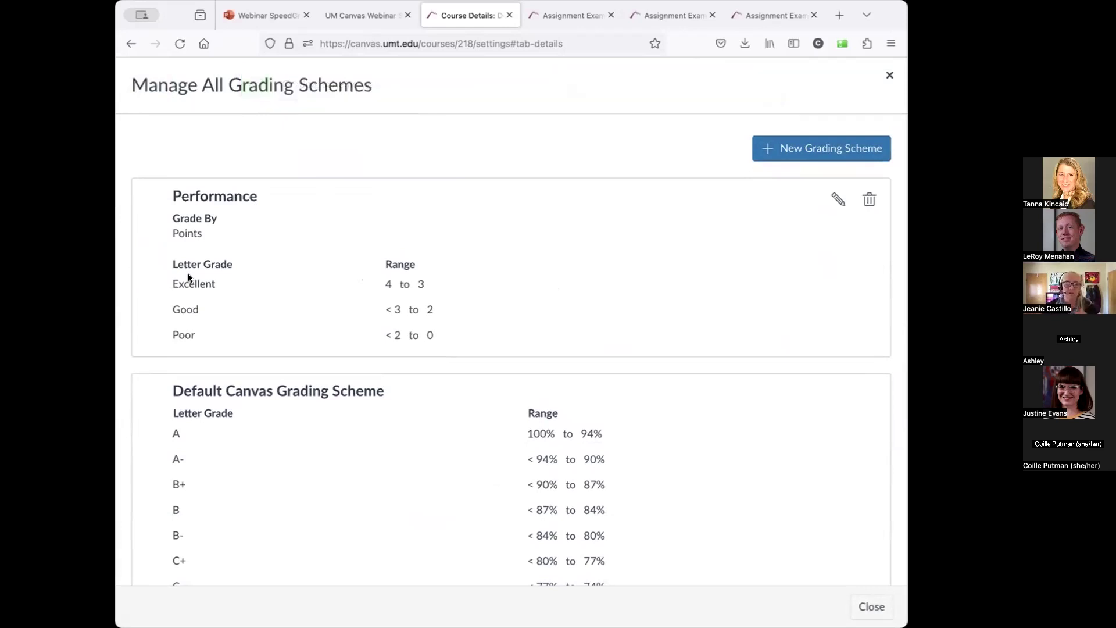
scroll(355, 212, up, 1)
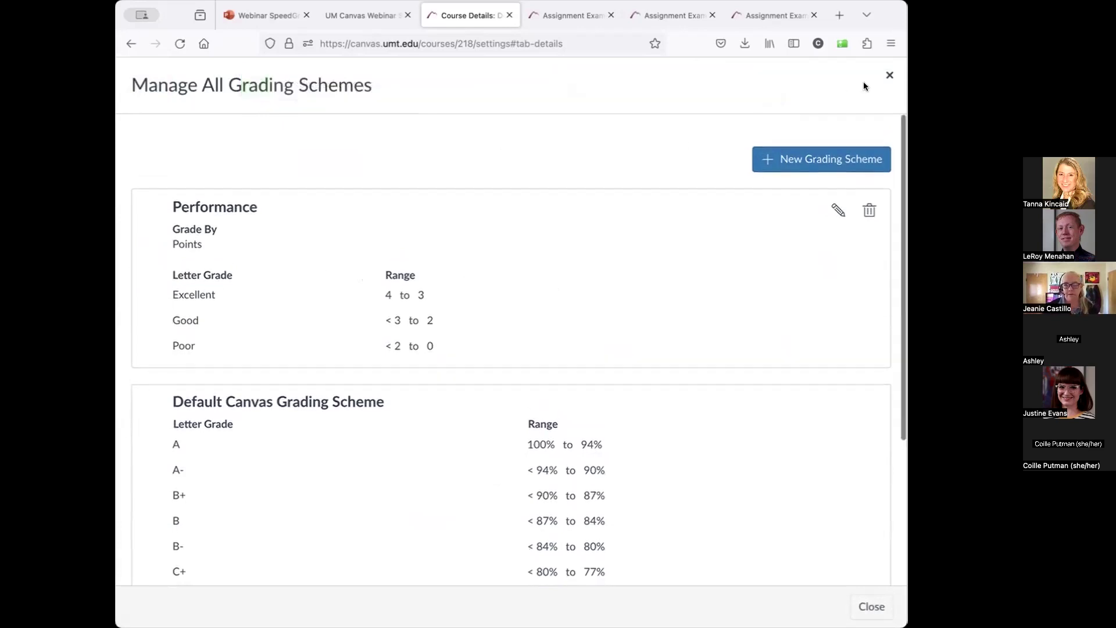
click(887, 76)
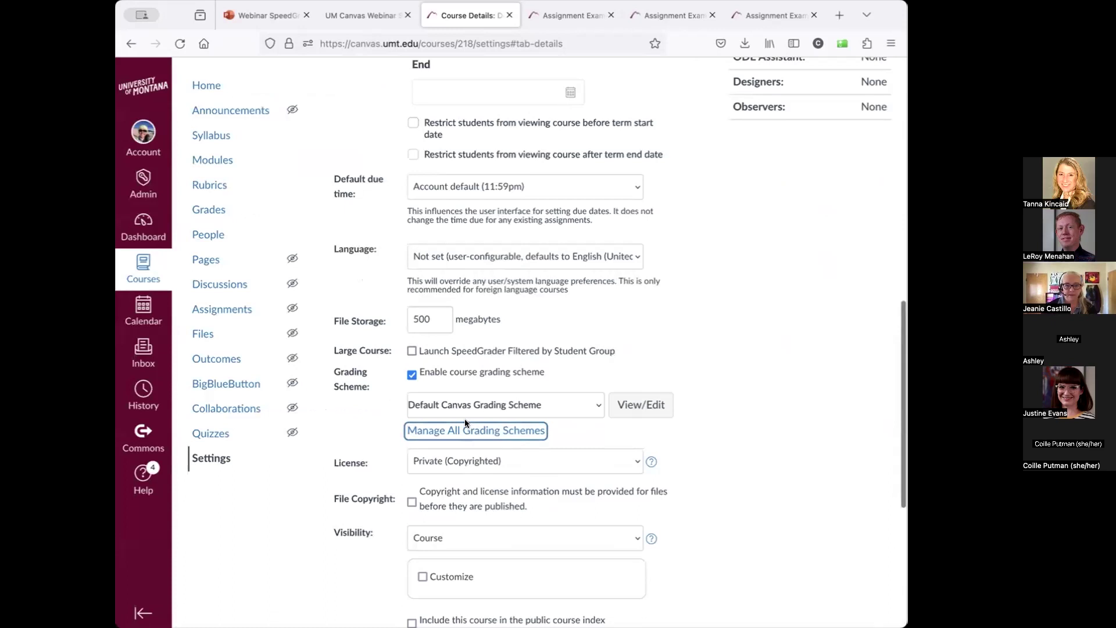
Step: View the Default Canvas Grading Scheme selected for the course, then look over the list of all grading schemes
click(647, 402)
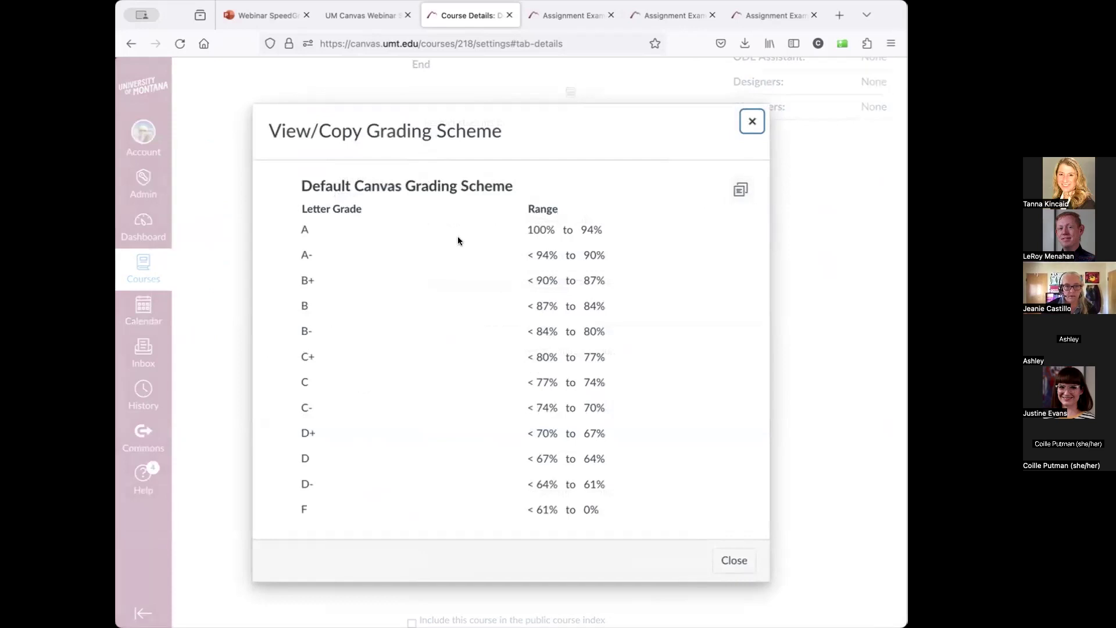
click(734, 561)
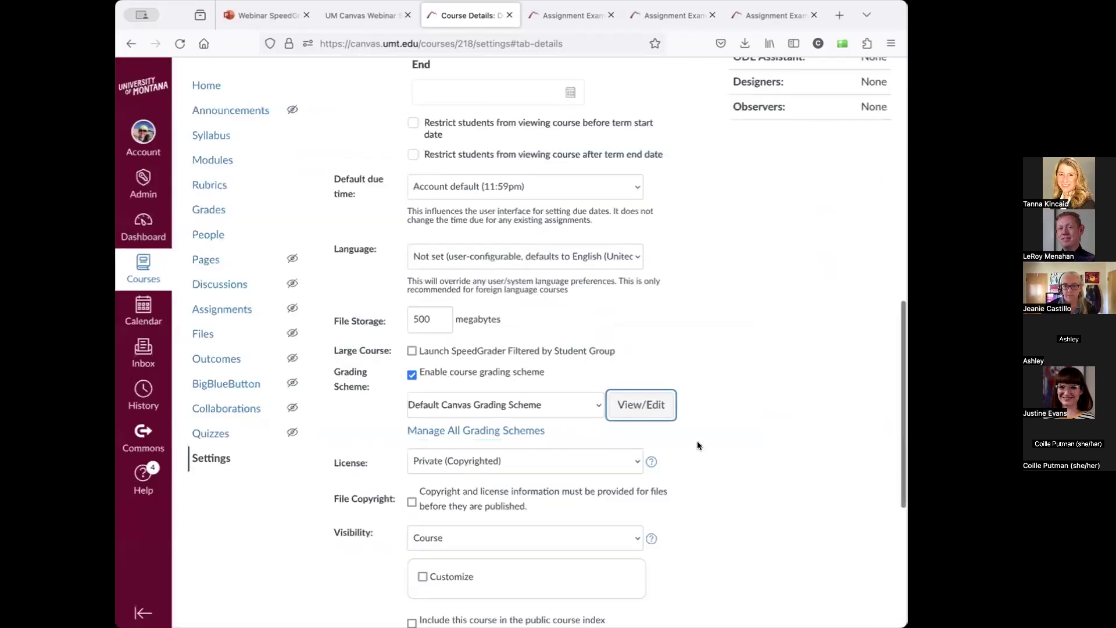
click(466, 432)
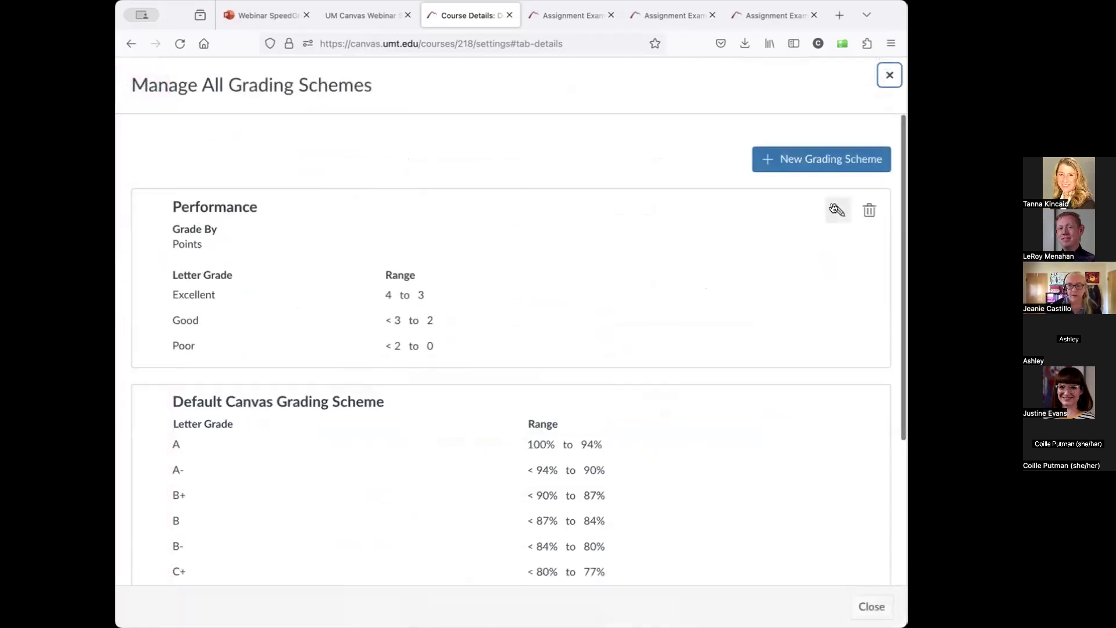
click(888, 74)
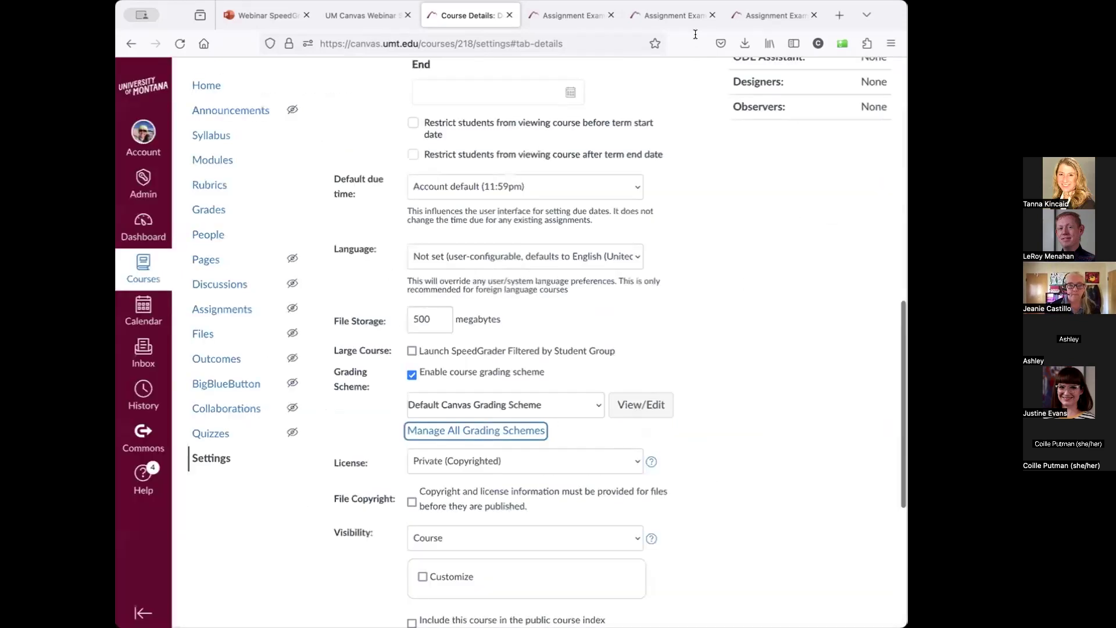
Step: Review the Things to Remember section on page 2 of the webinar tip sheet
click(361, 13)
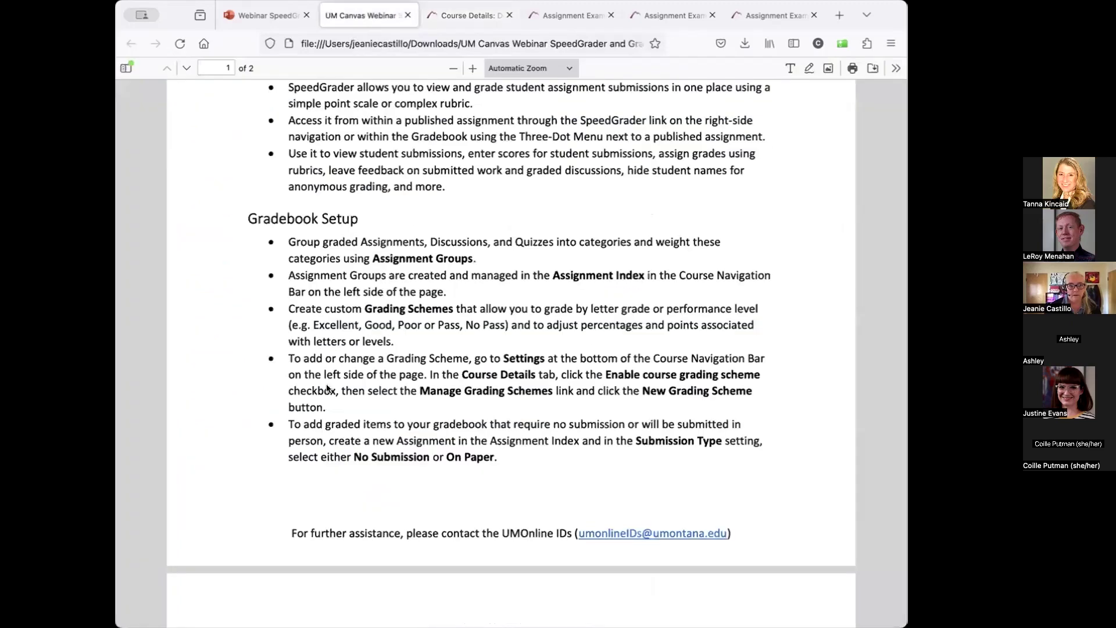
scroll(327, 385, down, 3)
scroll(326, 384, down, 5)
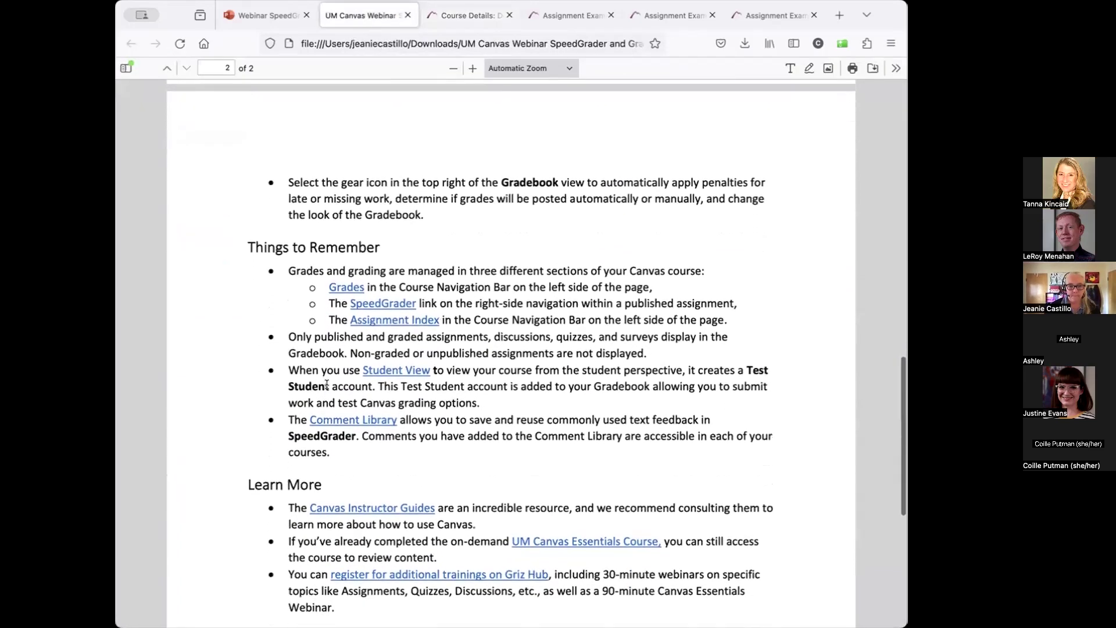
scroll(326, 384, down, 1)
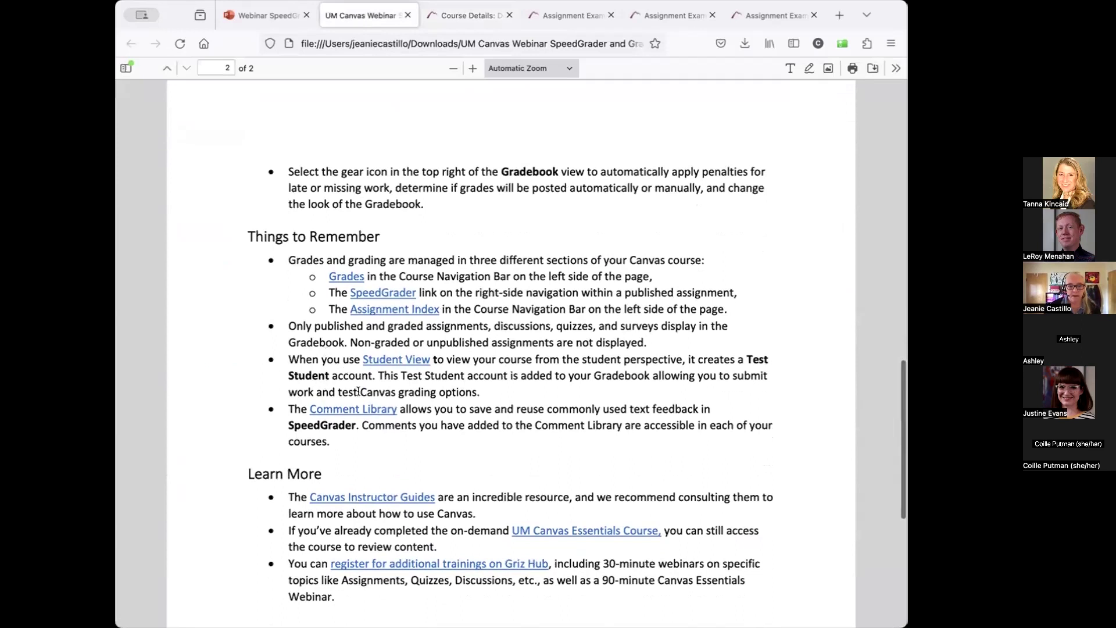
Step: Look over the weighted groups on the Demo Course_Grading Assignments page, then open the course's Gradebook
click(474, 22)
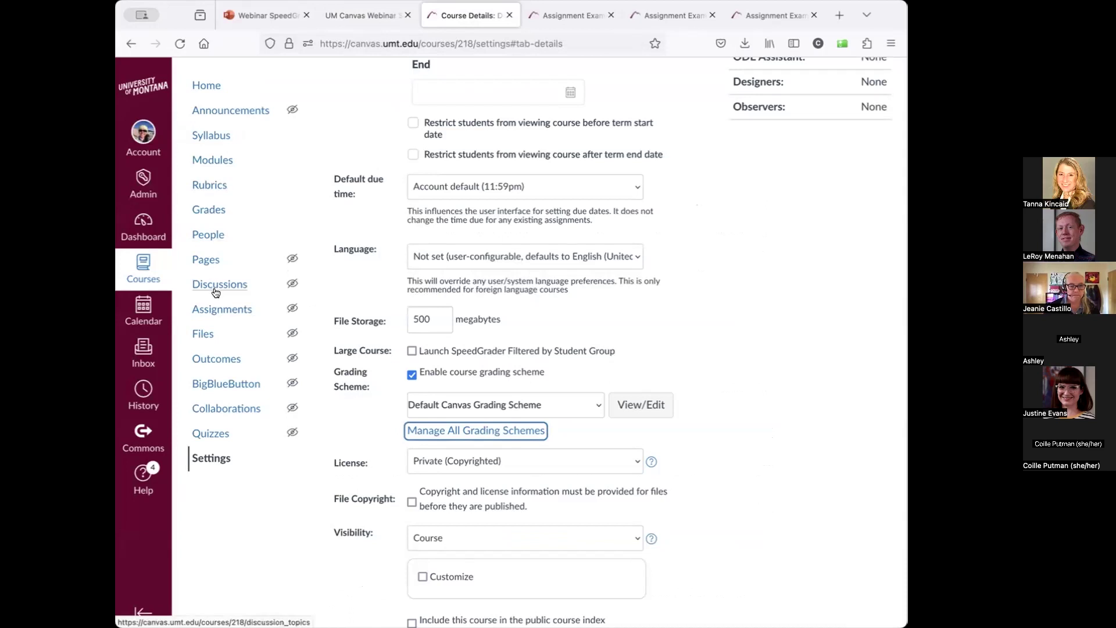
click(212, 310)
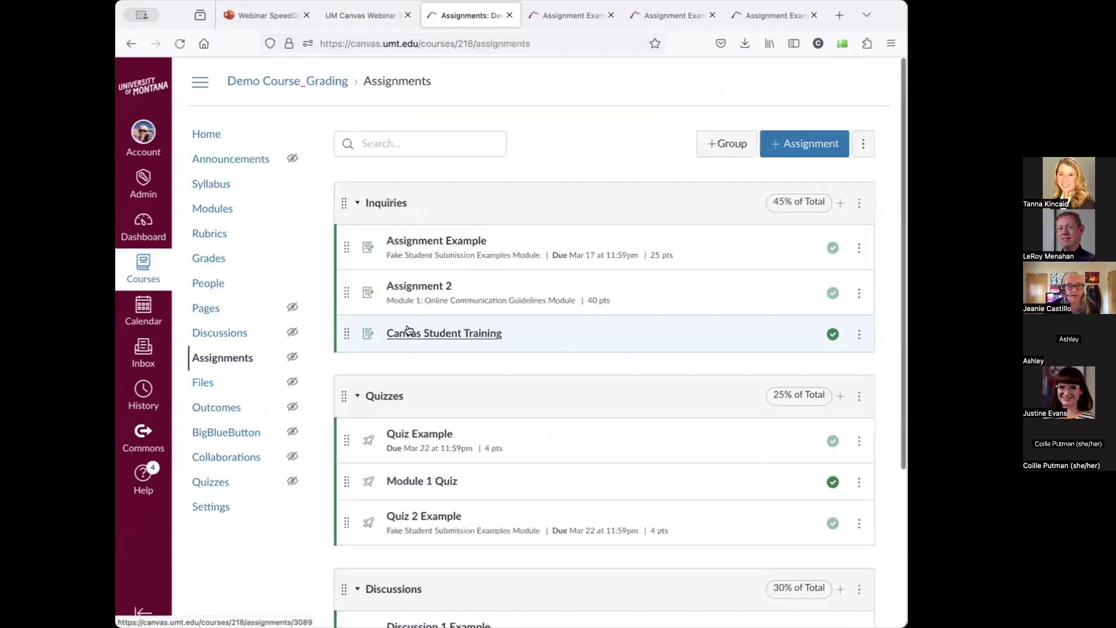
scroll(412, 326, down, 2)
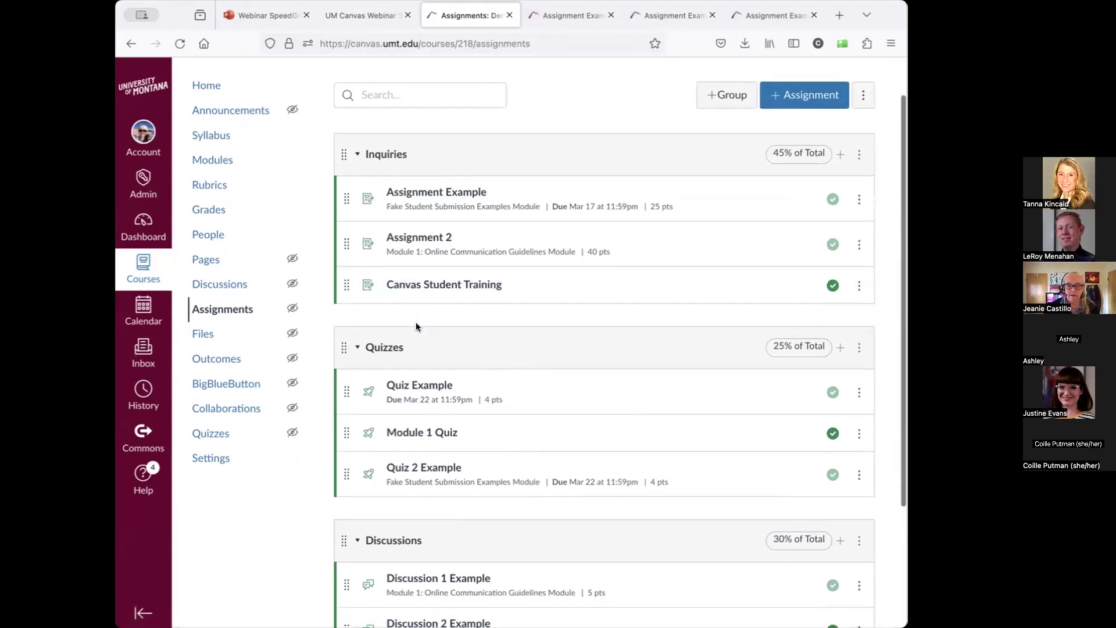
click(219, 217)
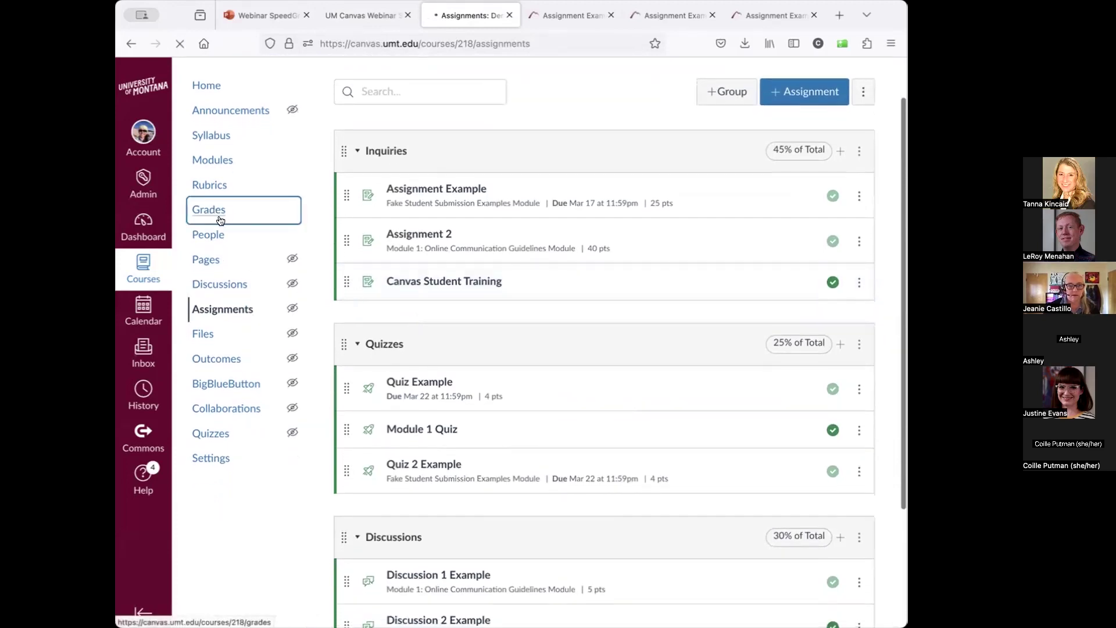
Step: Consult the tip sheet once more, then return to the Demo Course_Grading home page and enter Student View
click(369, 18)
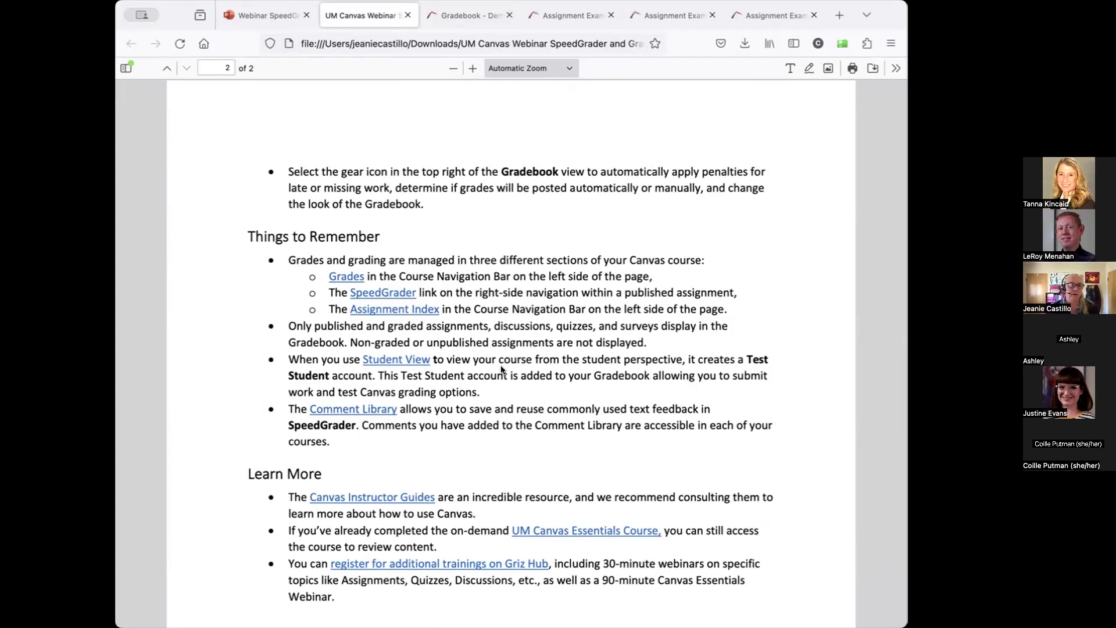
click(452, 14)
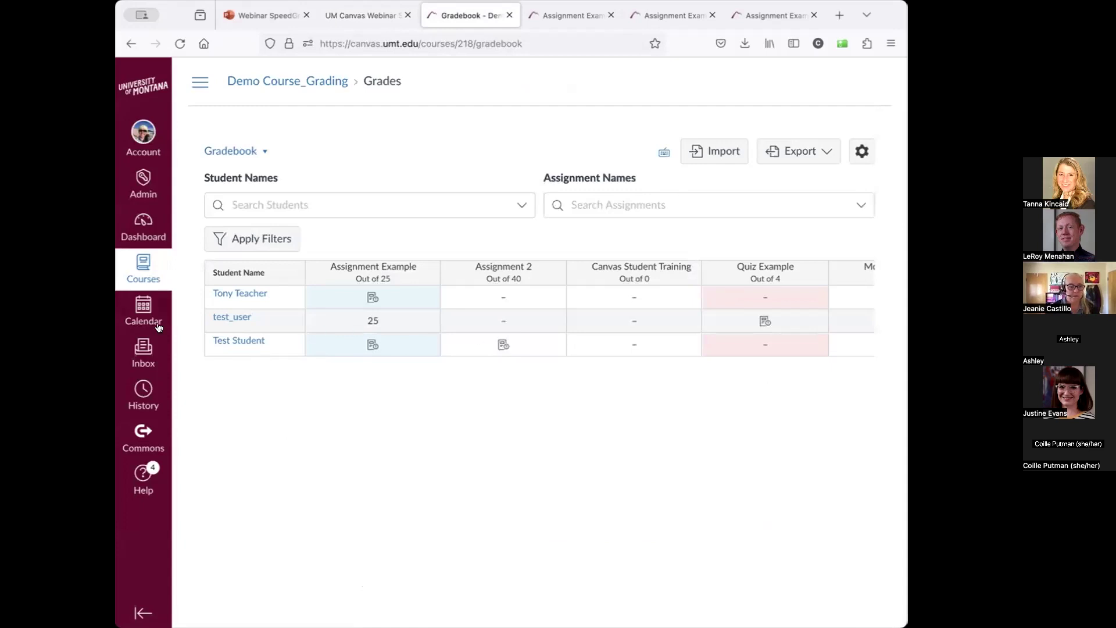
click(262, 82)
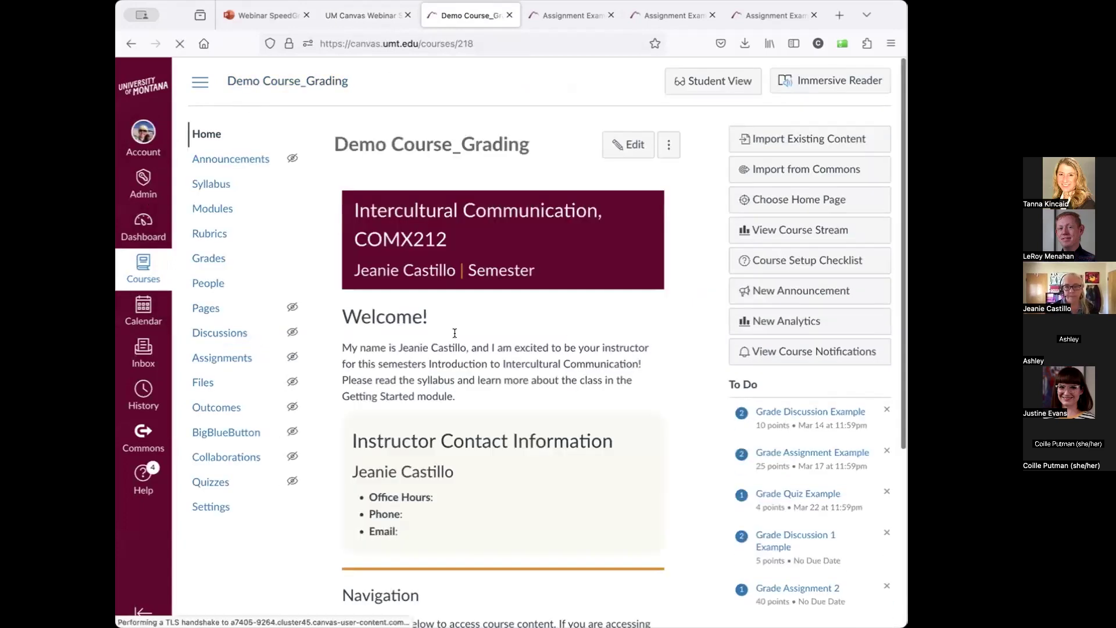
click(710, 84)
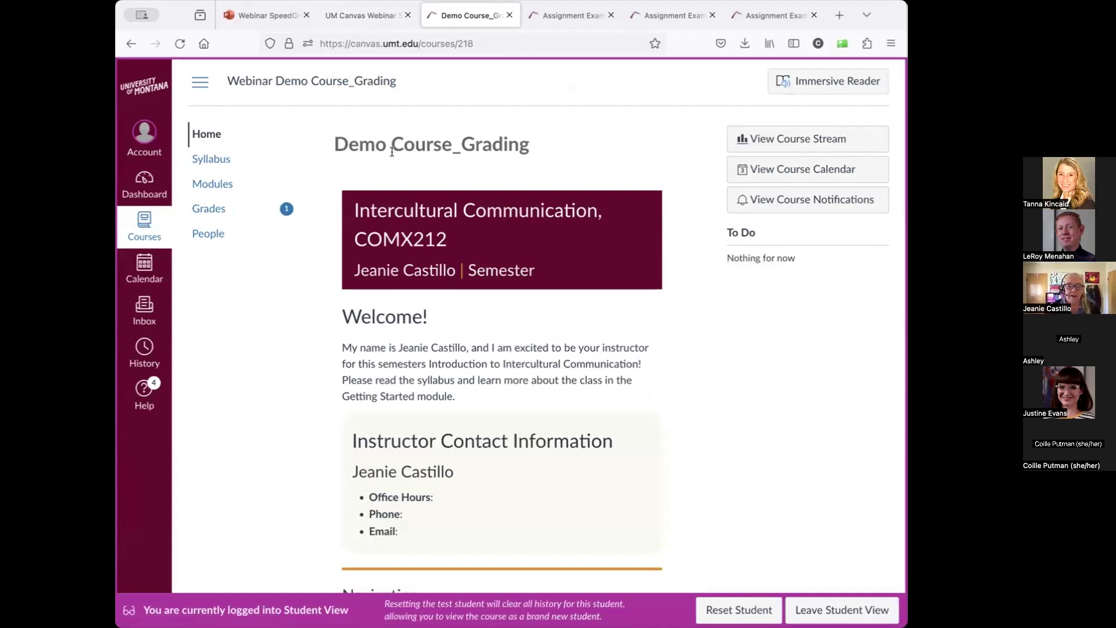
Step: Open the Test Student's grades and read the instructor feedback on Assignment Example
click(204, 209)
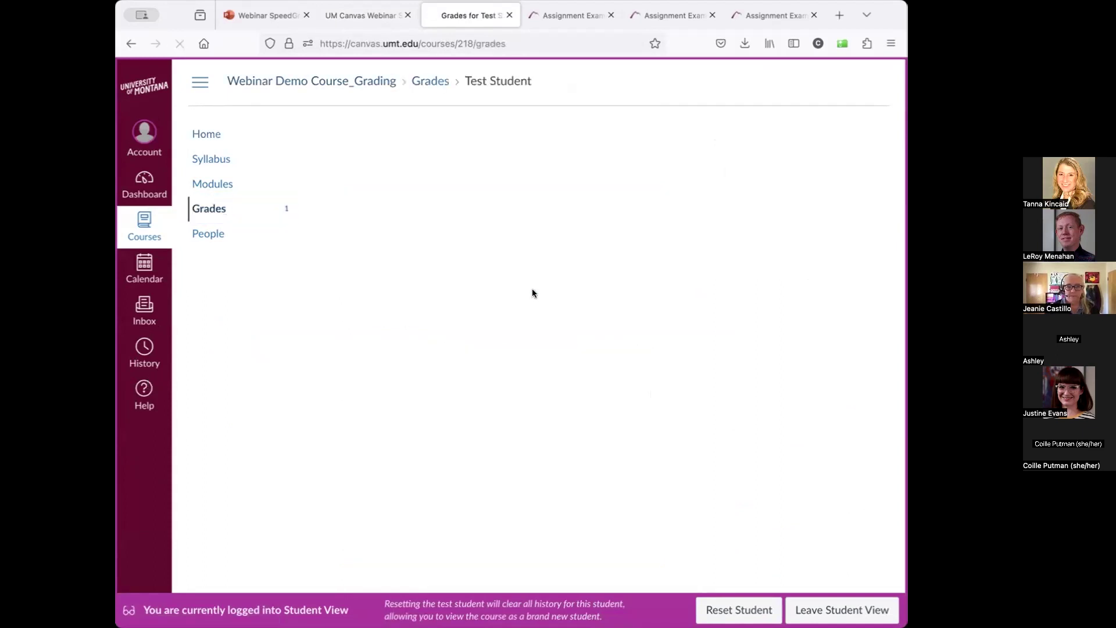
scroll(606, 385, down, 1)
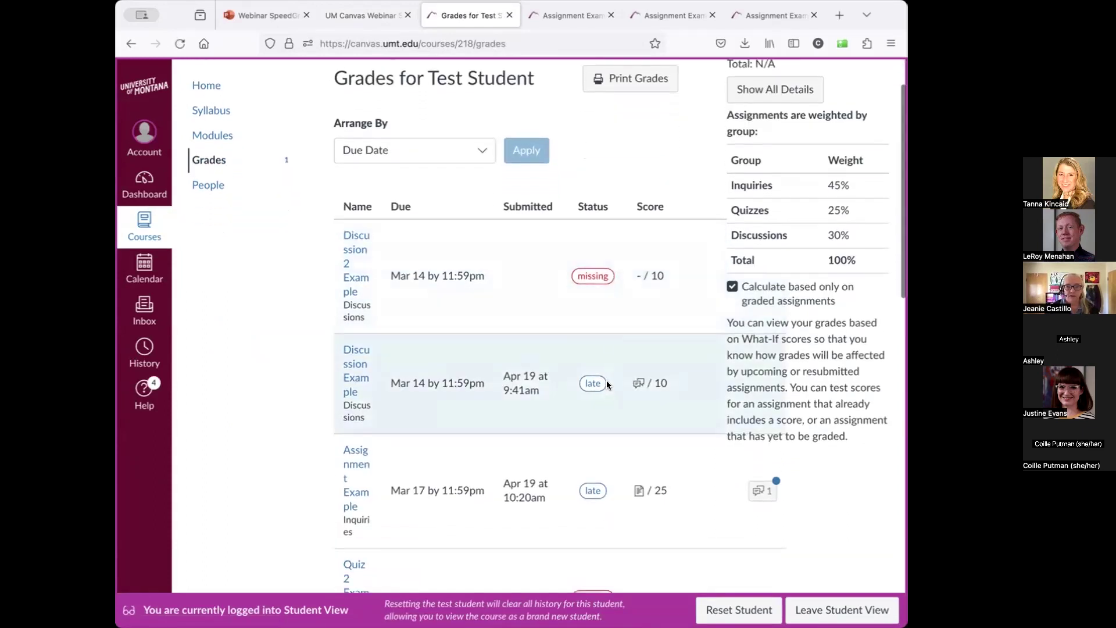
scroll(610, 445, down, 1)
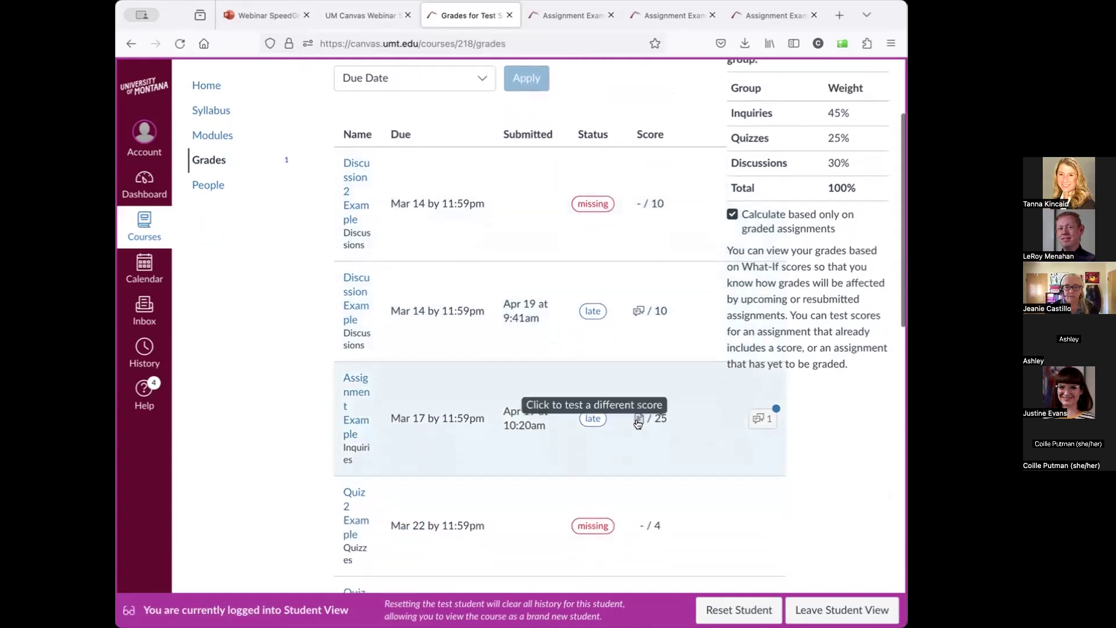
click(756, 419)
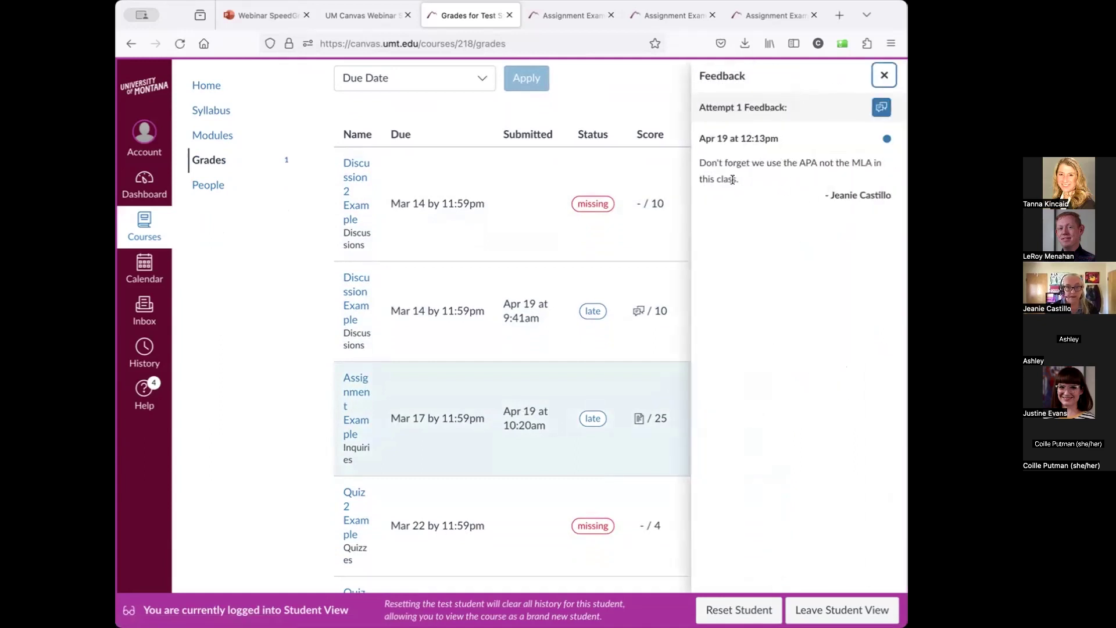
click(884, 75)
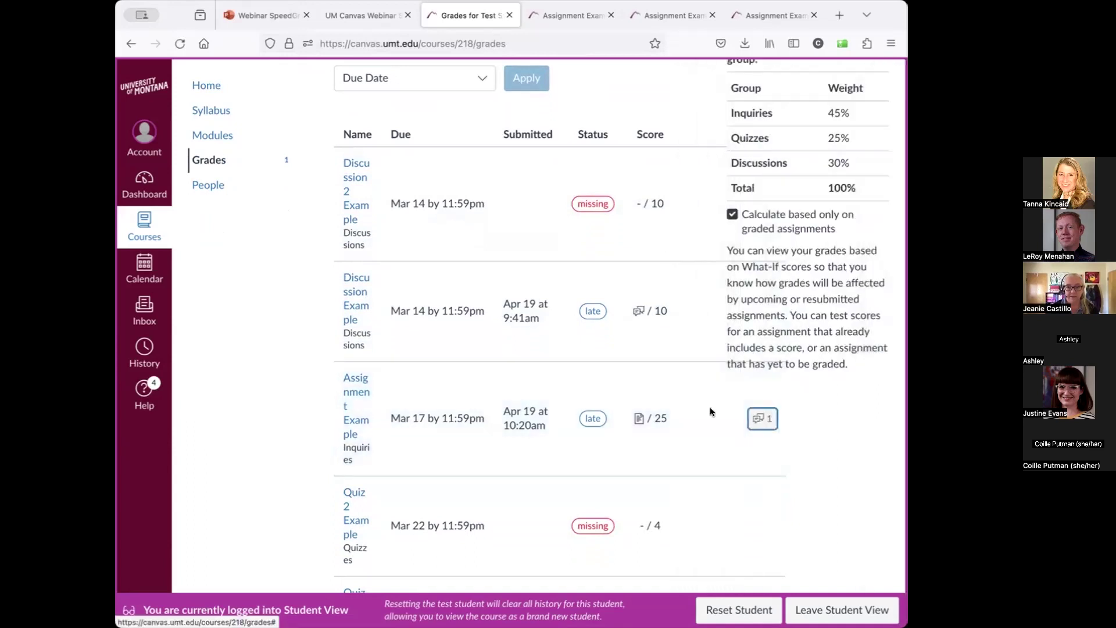
Step: Test a what-if score of 0 for Assignment 2 and look through the remaining grades and group totals
scroll(691, 433, down, 5)
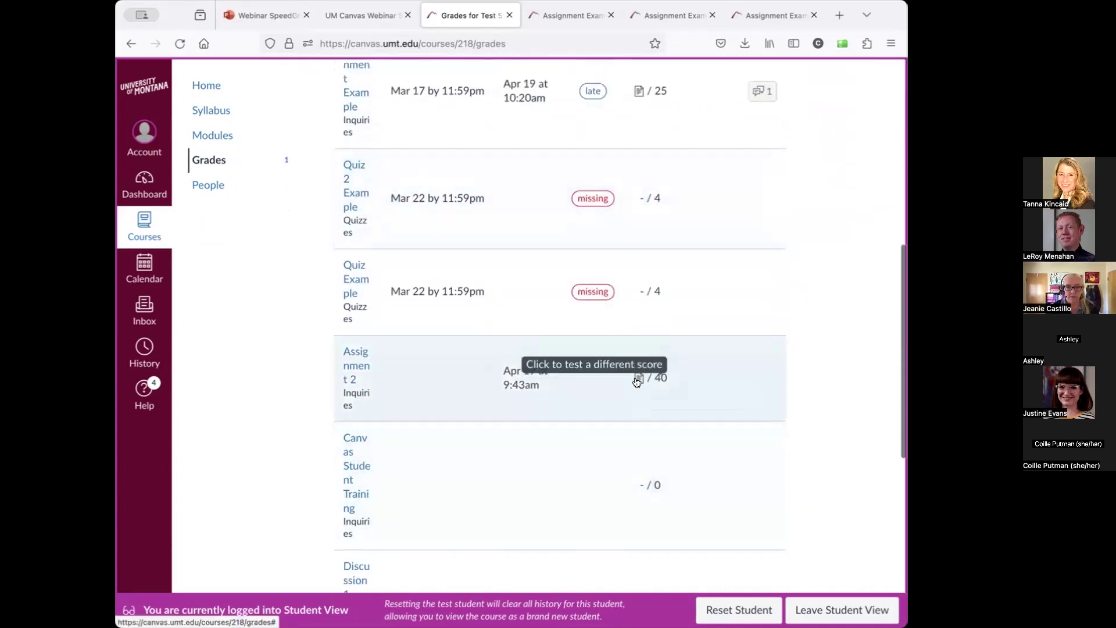
click(637, 378)
click(713, 374)
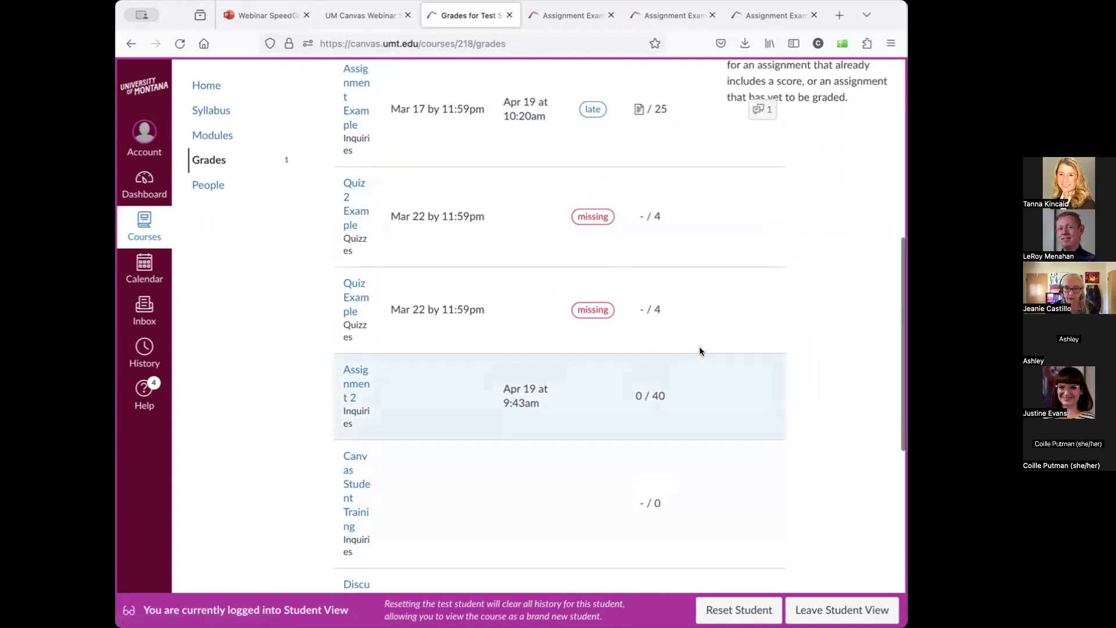
scroll(699, 346, down, 2)
scroll(699, 347, down, 5)
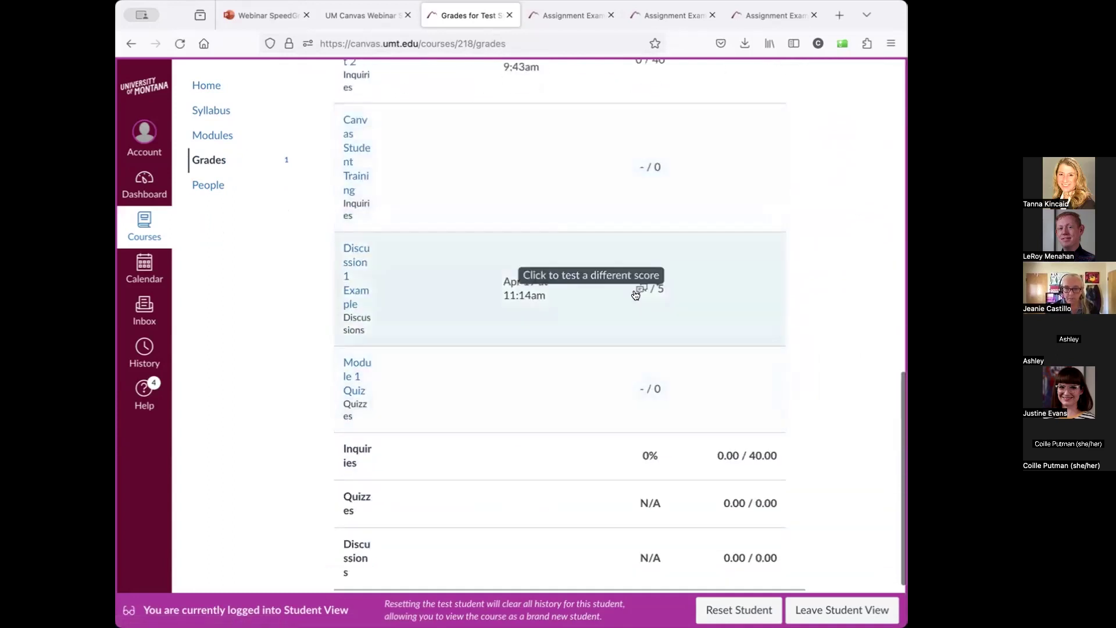
Step: Review the Test Student's remaining assignment scores, statuses, group totals and overall total, and the assignment group weights
scroll(647, 331, down, 2)
scroll(647, 330, up, 4)
scroll(647, 330, down, 4)
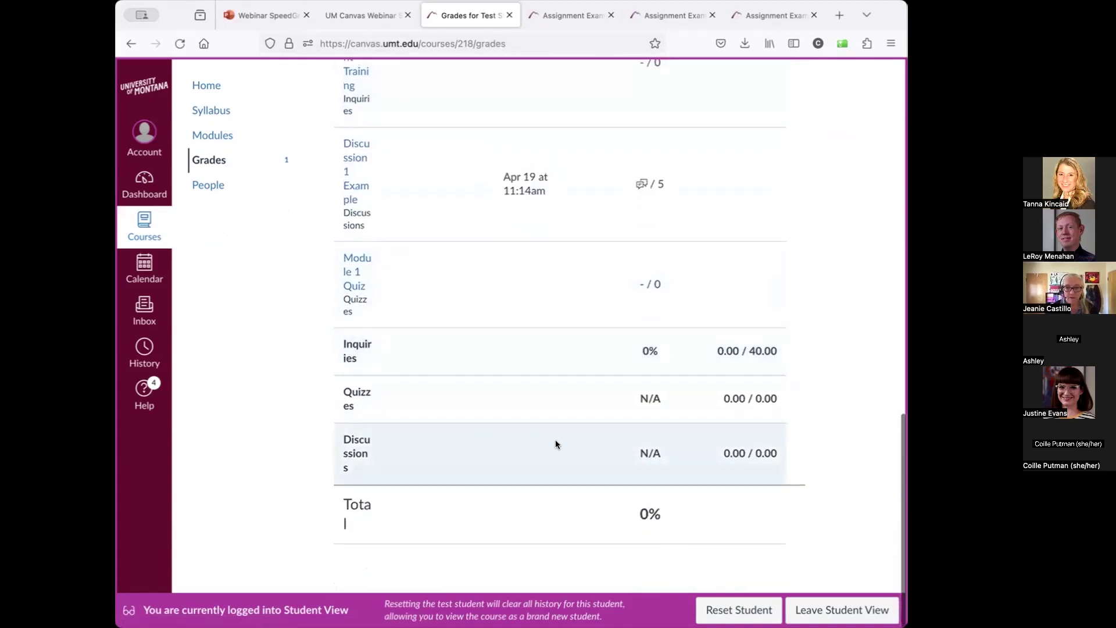
scroll(577, 362, up, 6)
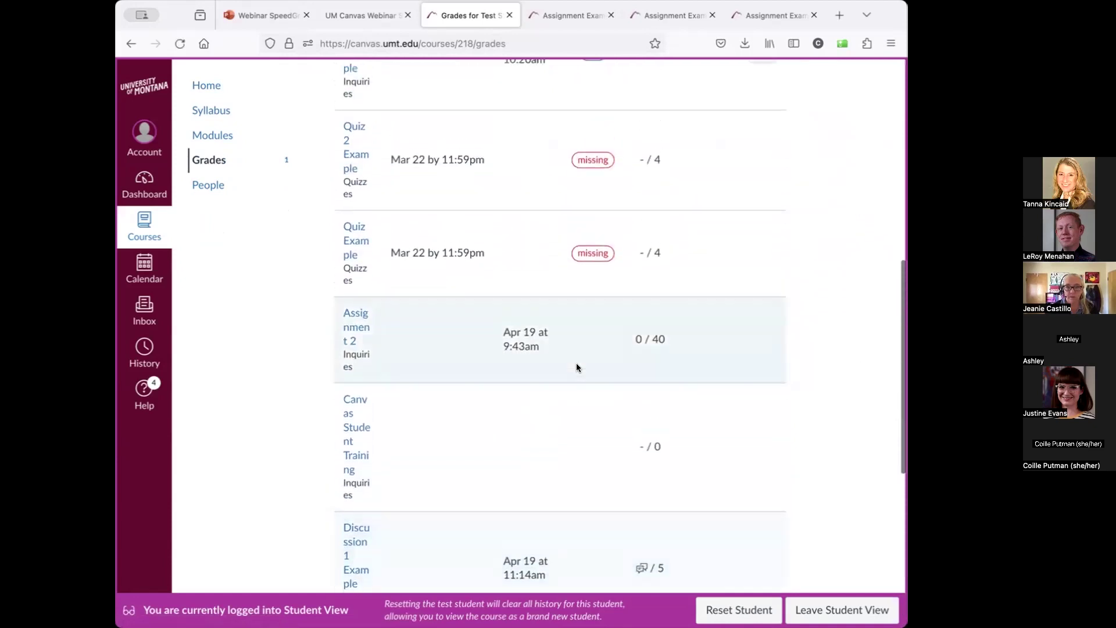
scroll(576, 365, up, 5)
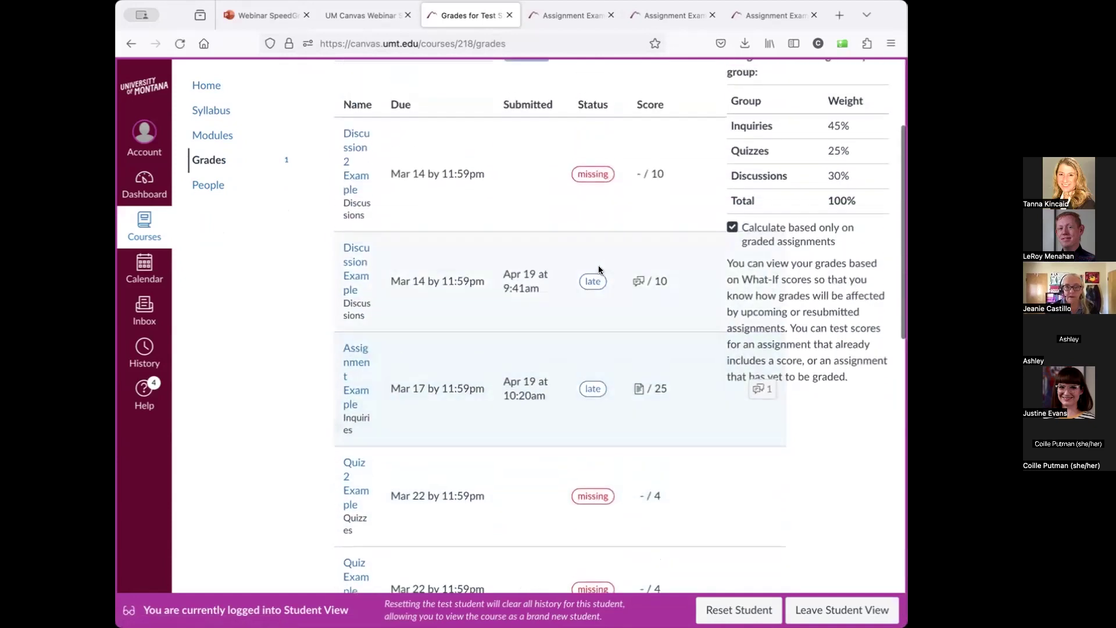
scroll(599, 269, up, 1)
scroll(600, 269, up, 1)
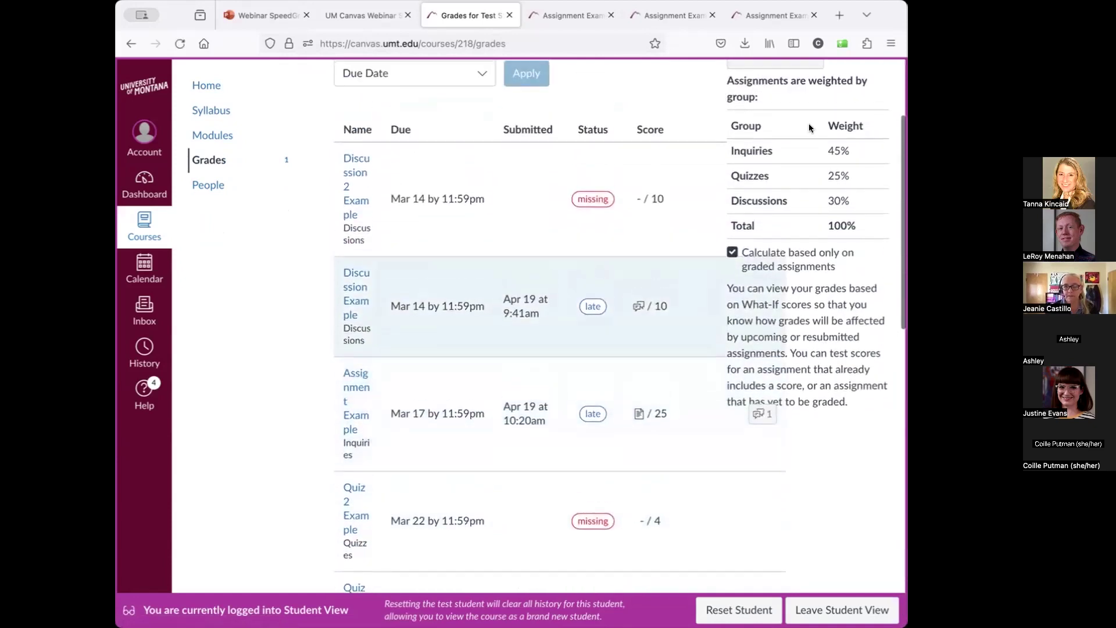
scroll(655, 325, up, 3)
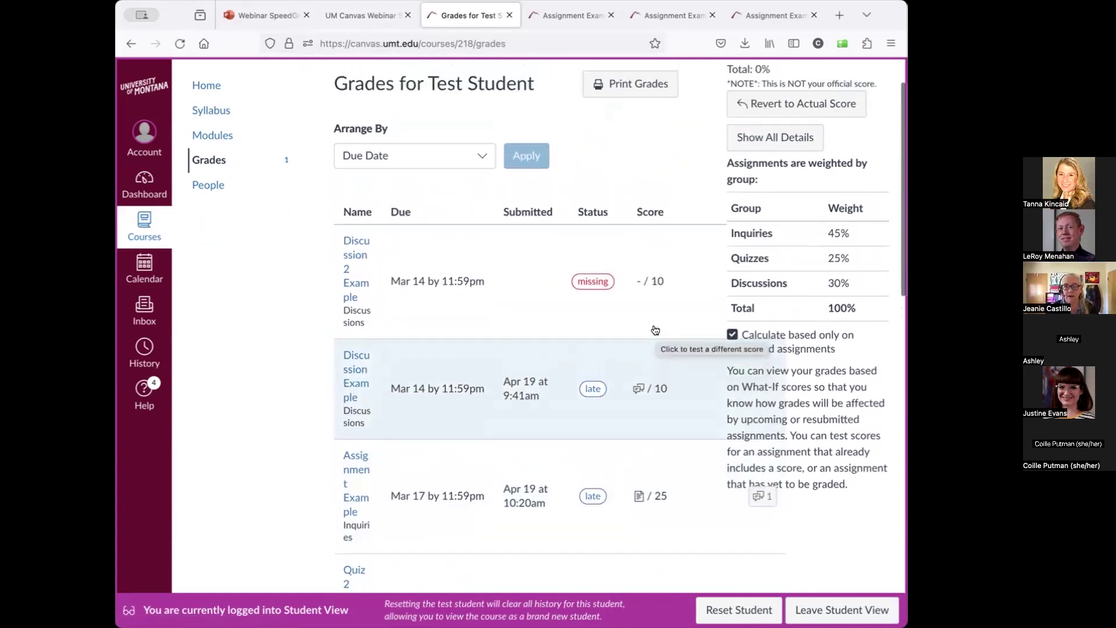
scroll(650, 233, up, 1)
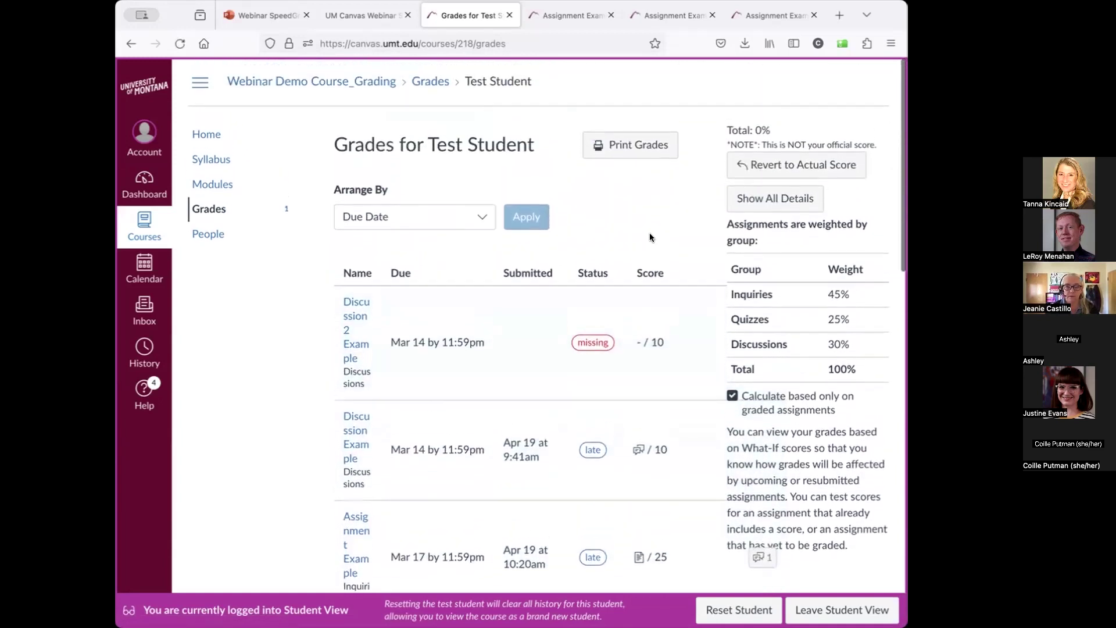
Step: Leave Student View, return to the Demo Course_Grading home page and open Discussion 1 Example in SpeedGrader from the To Do list
click(825, 609)
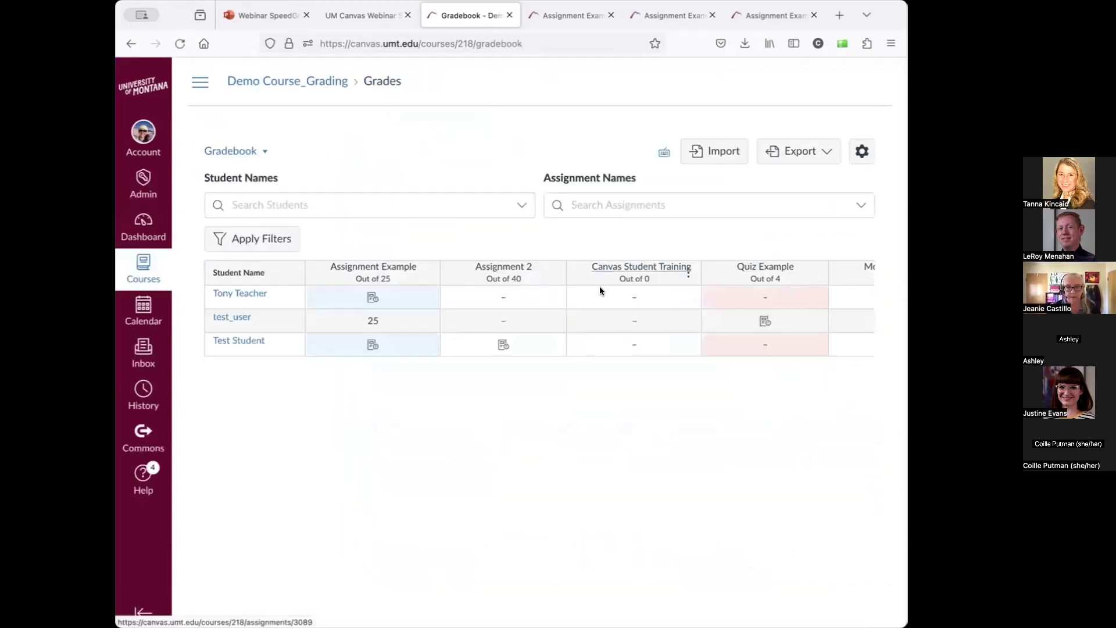
click(259, 81)
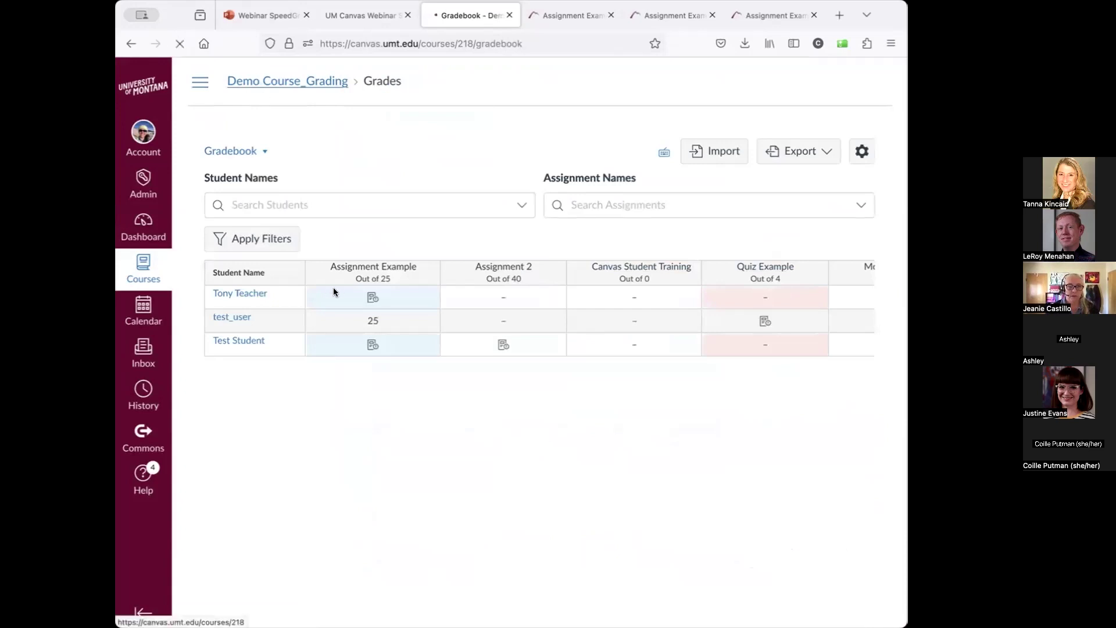
scroll(587, 511, down, 1)
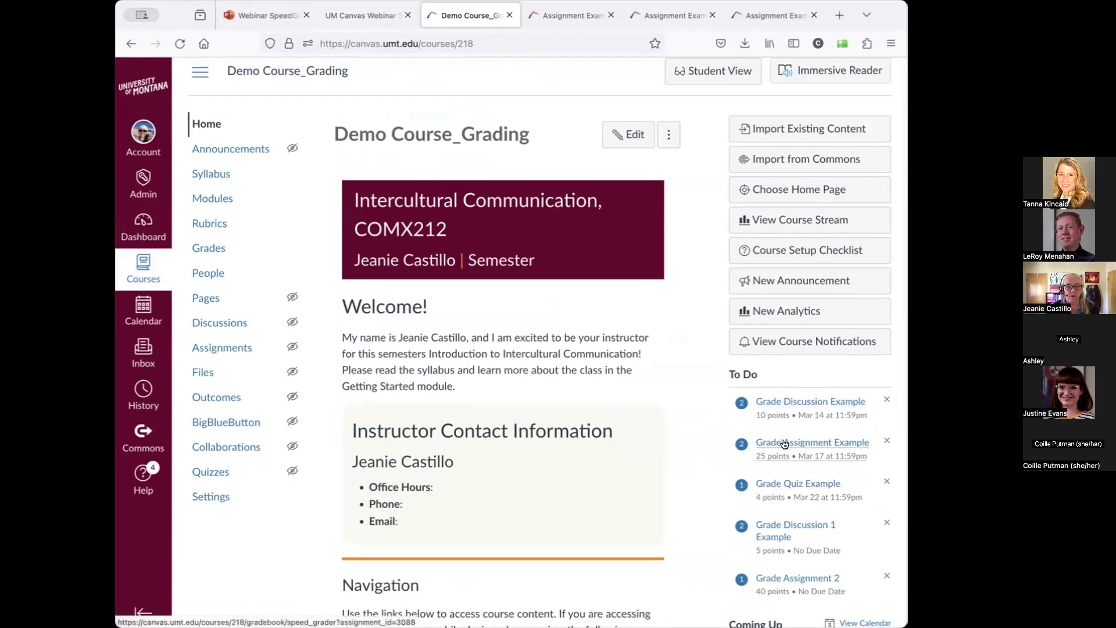
scroll(778, 503, down, 2)
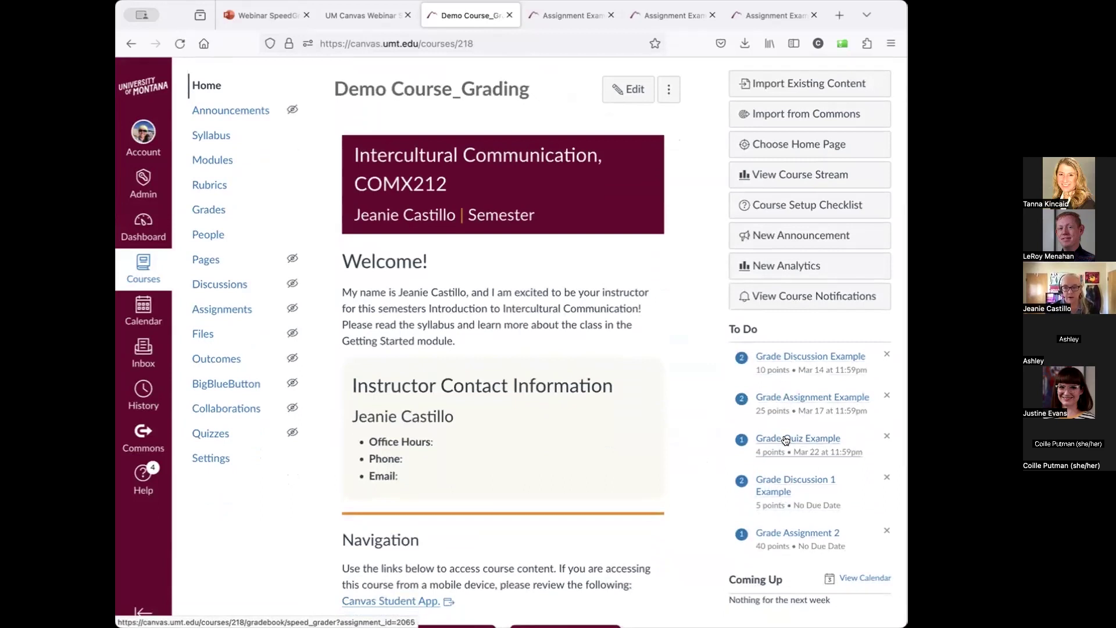
click(781, 480)
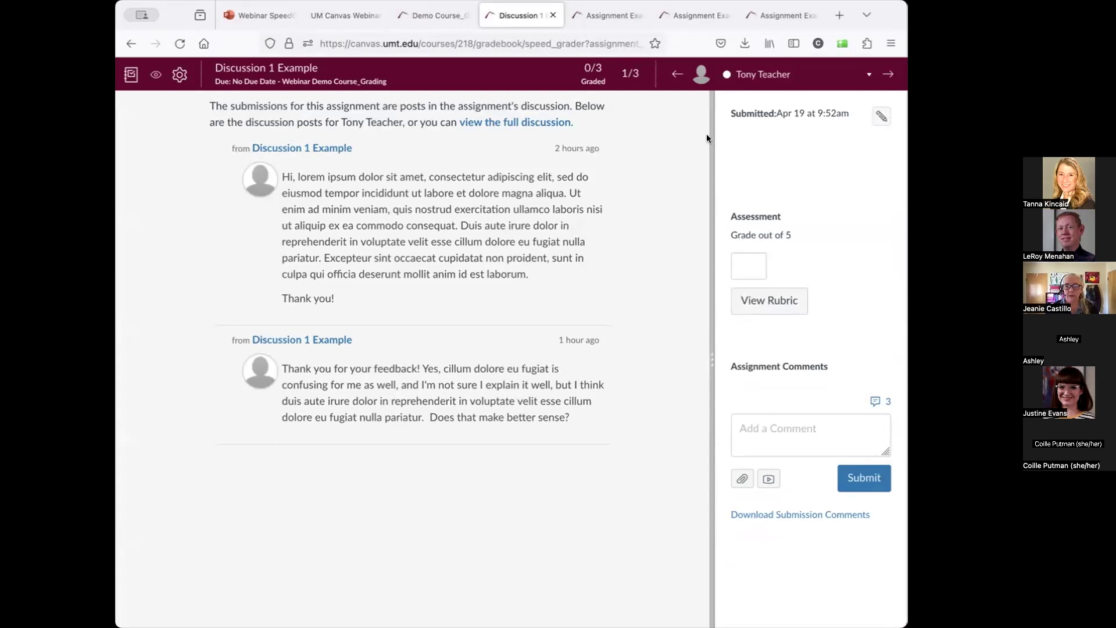
click(750, 265)
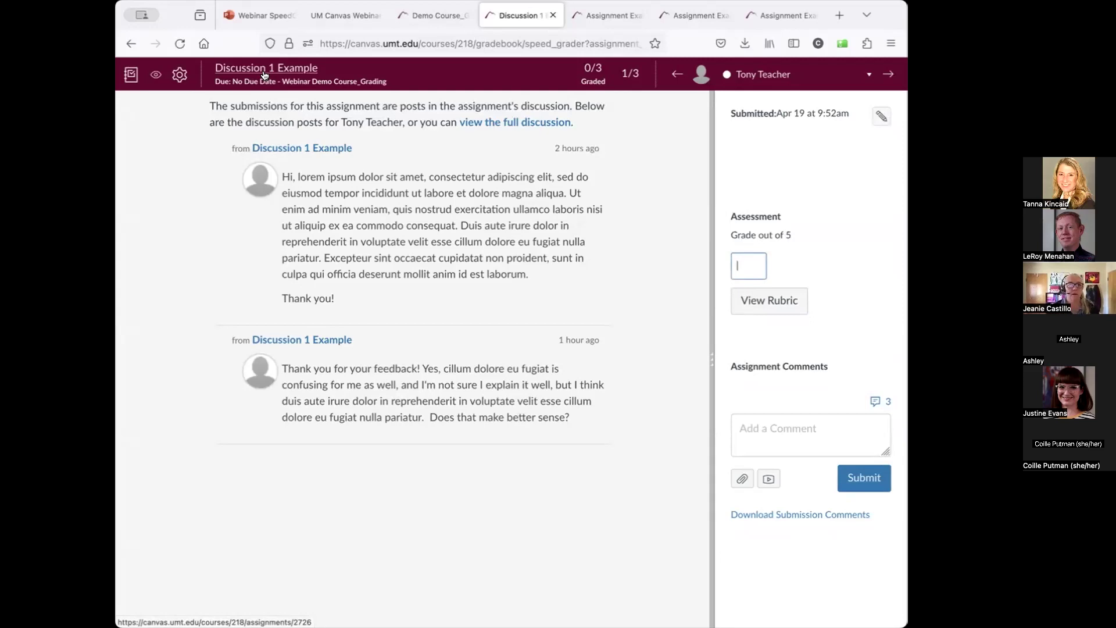
Step: Go back to the course home page and open Assignment Example in SpeedGrader by way of the Gradebook
click(434, 15)
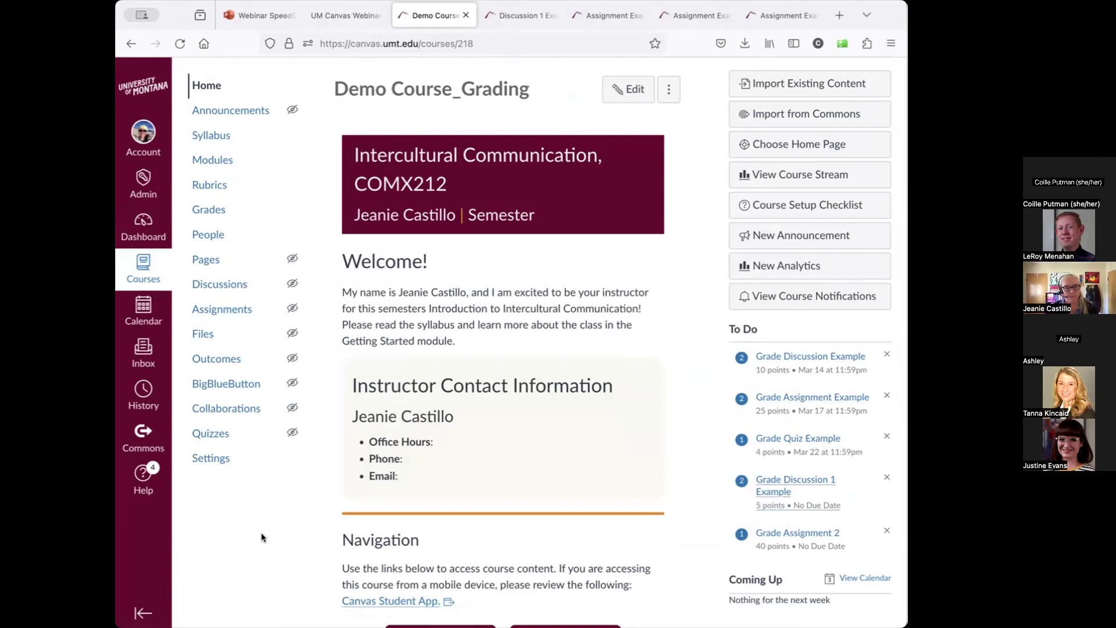
click(208, 211)
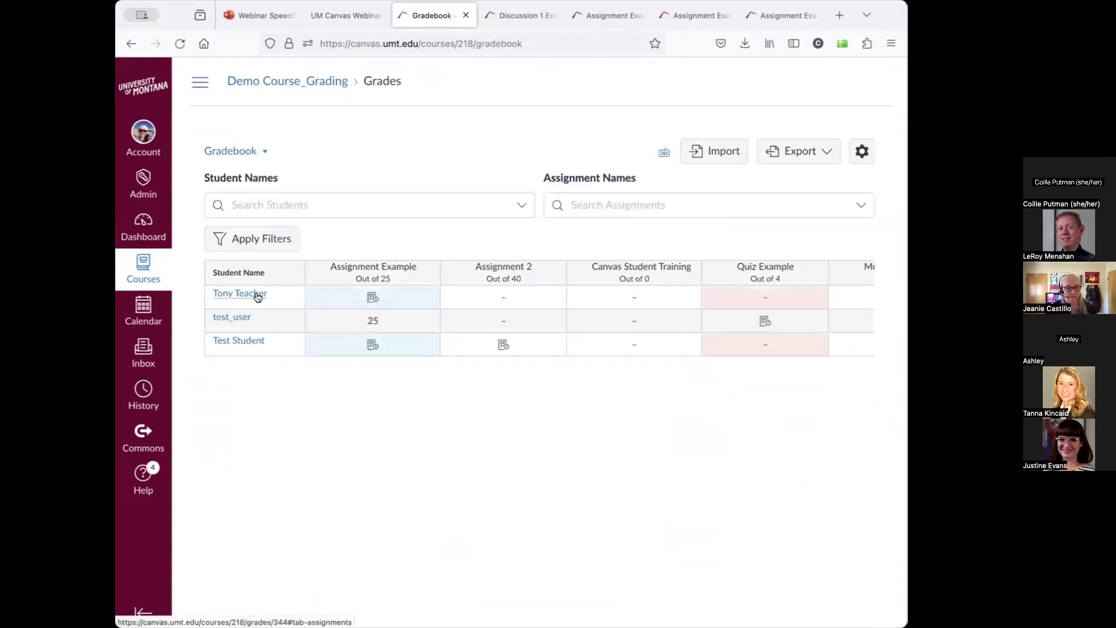
click(383, 268)
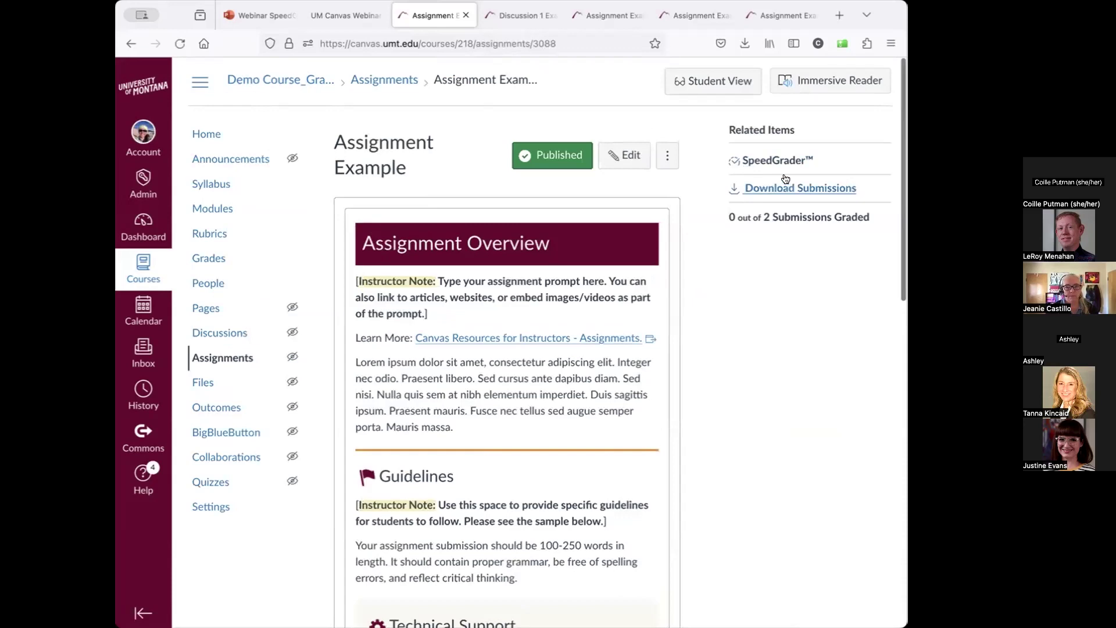
click(779, 162)
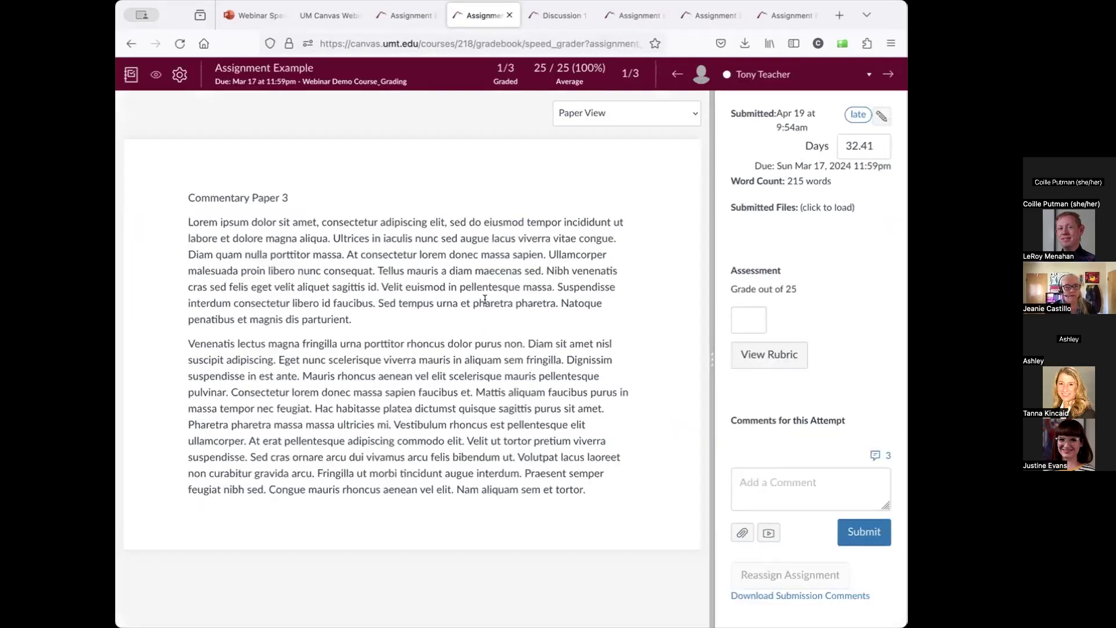
Step: Hide student names in the SpeedGrader options and save the settings
click(179, 74)
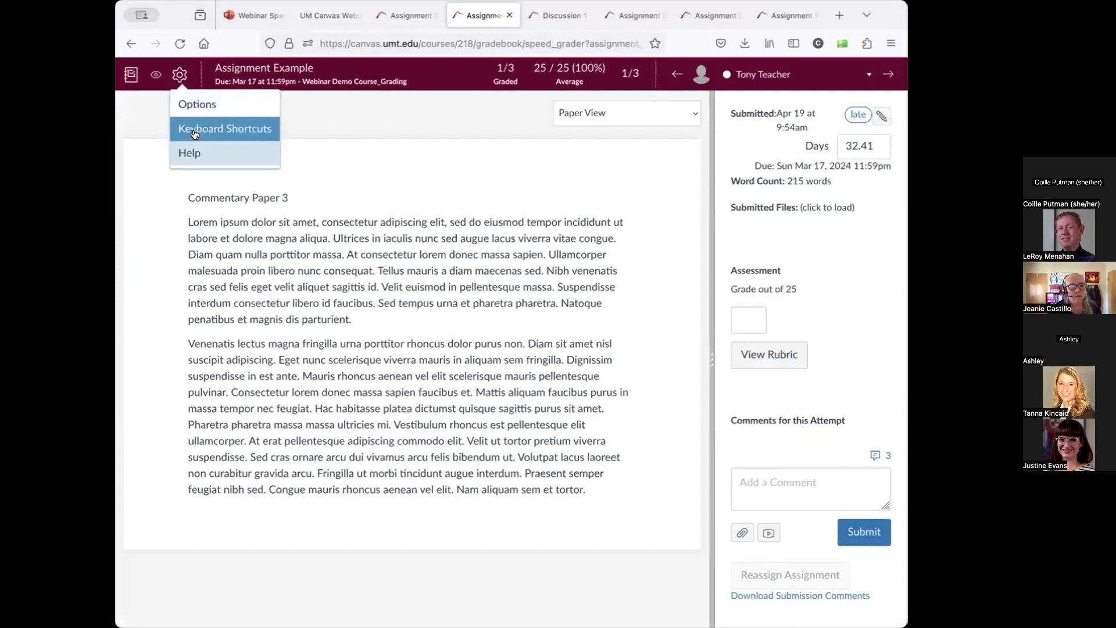
click(189, 104)
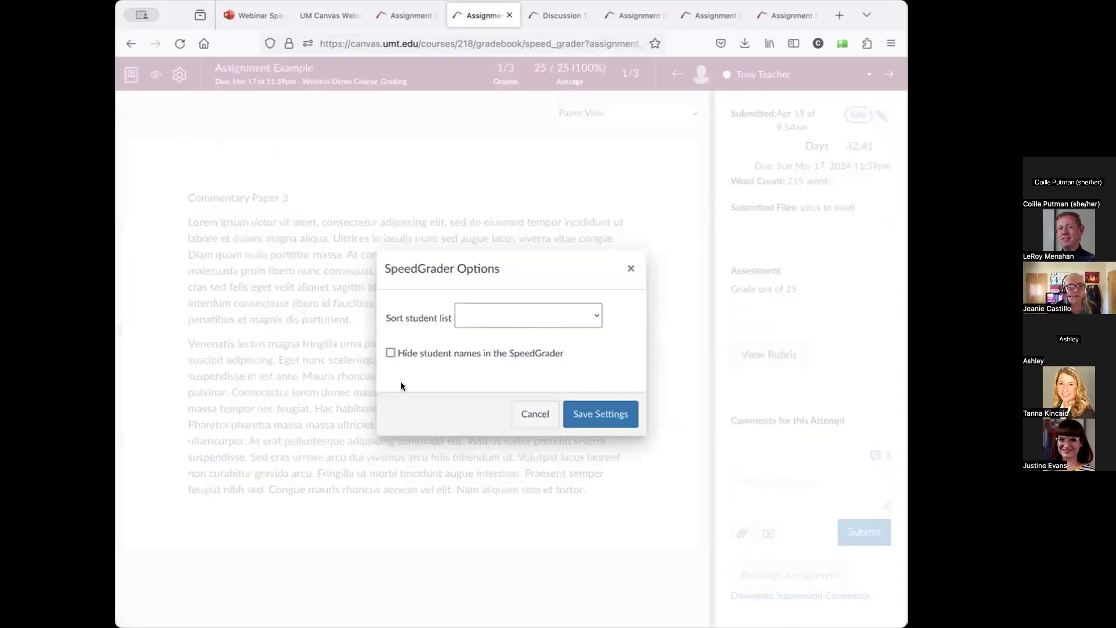
click(391, 354)
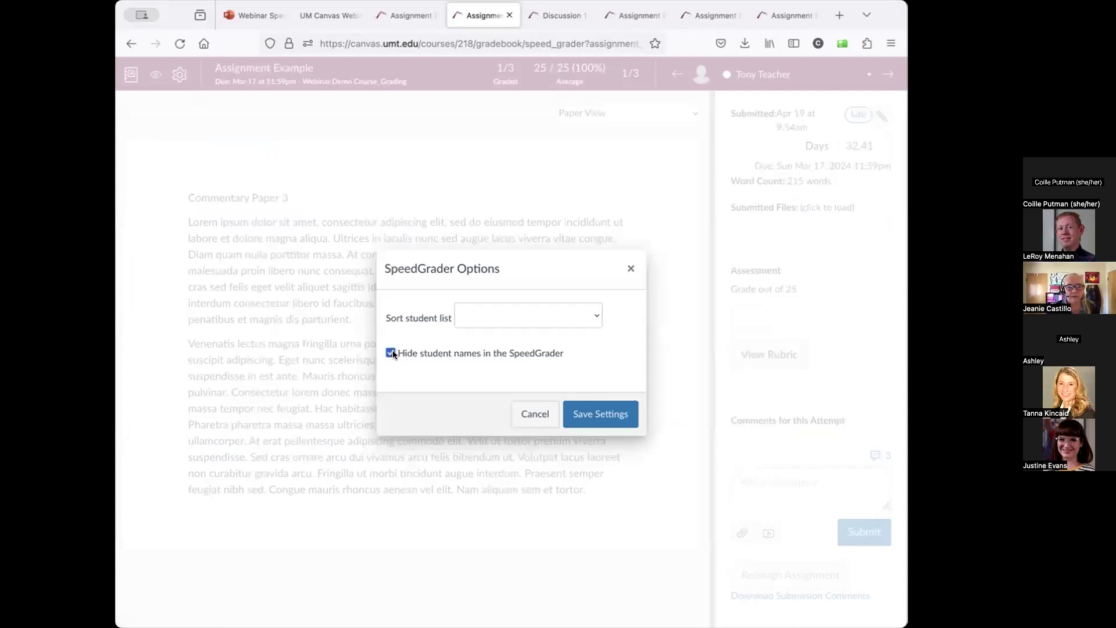
click(599, 414)
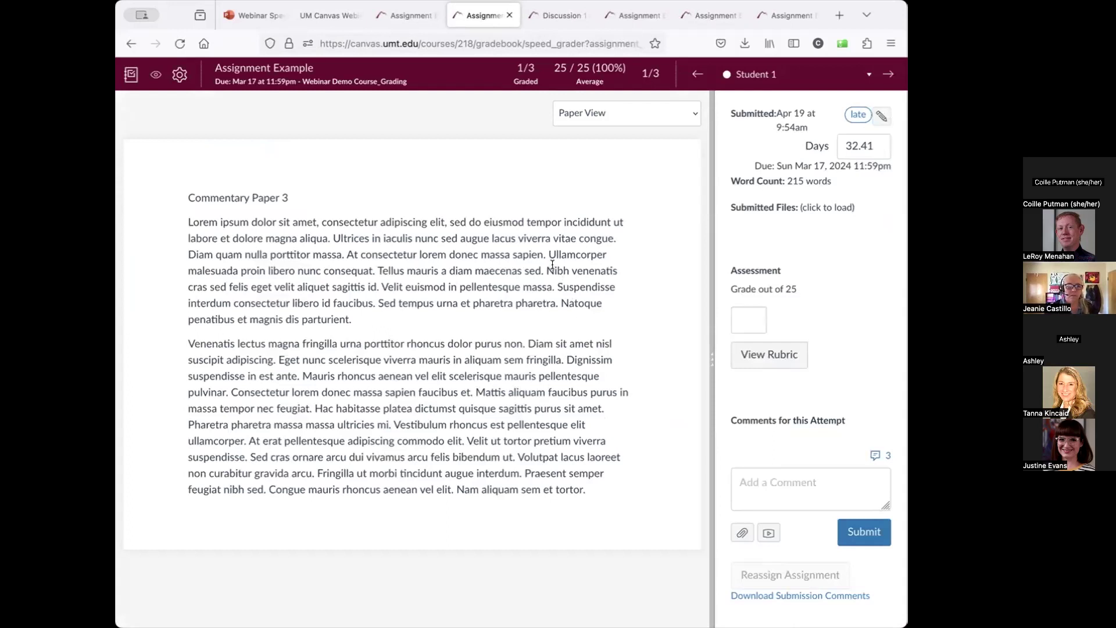
Step: Switch to Student 3's submission for Assignment Example and look over the anonymized student list again
click(756, 78)
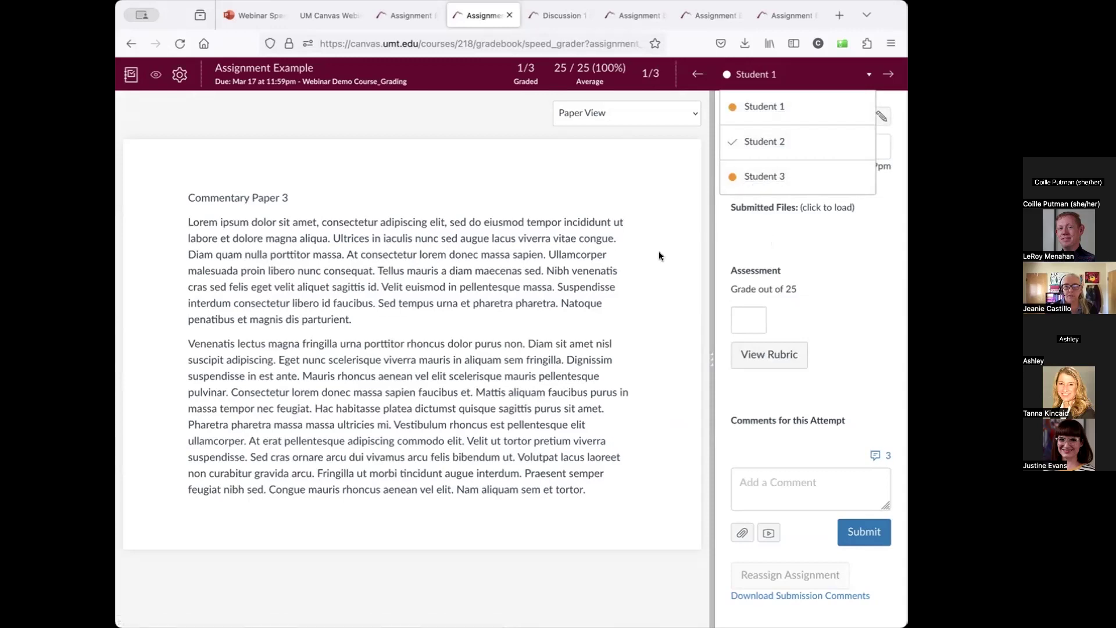
click(762, 179)
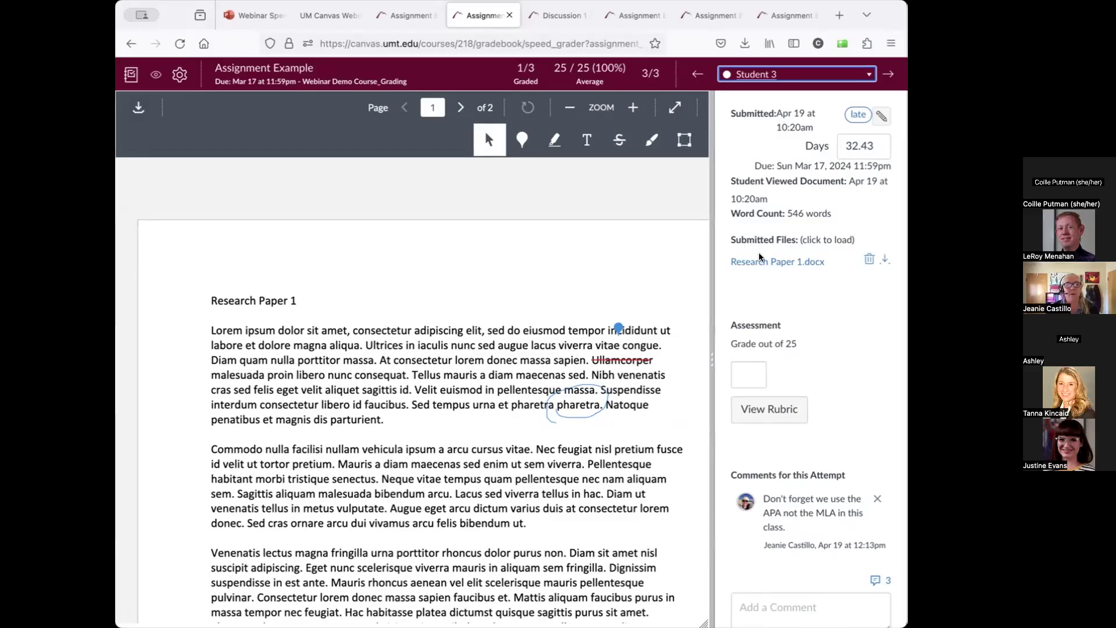
click(760, 77)
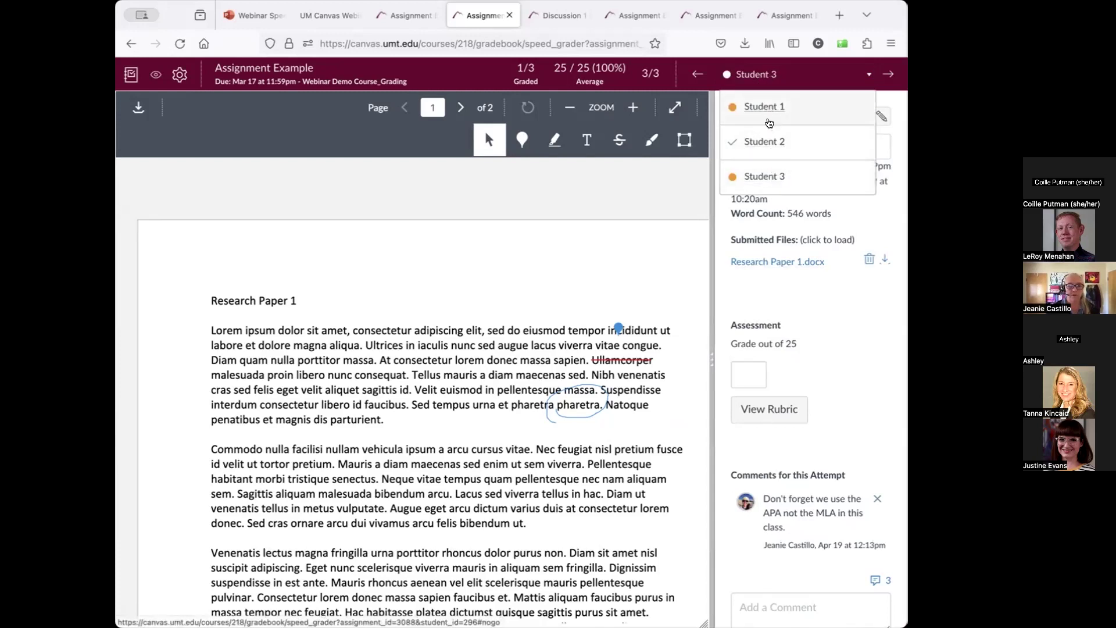
click(763, 287)
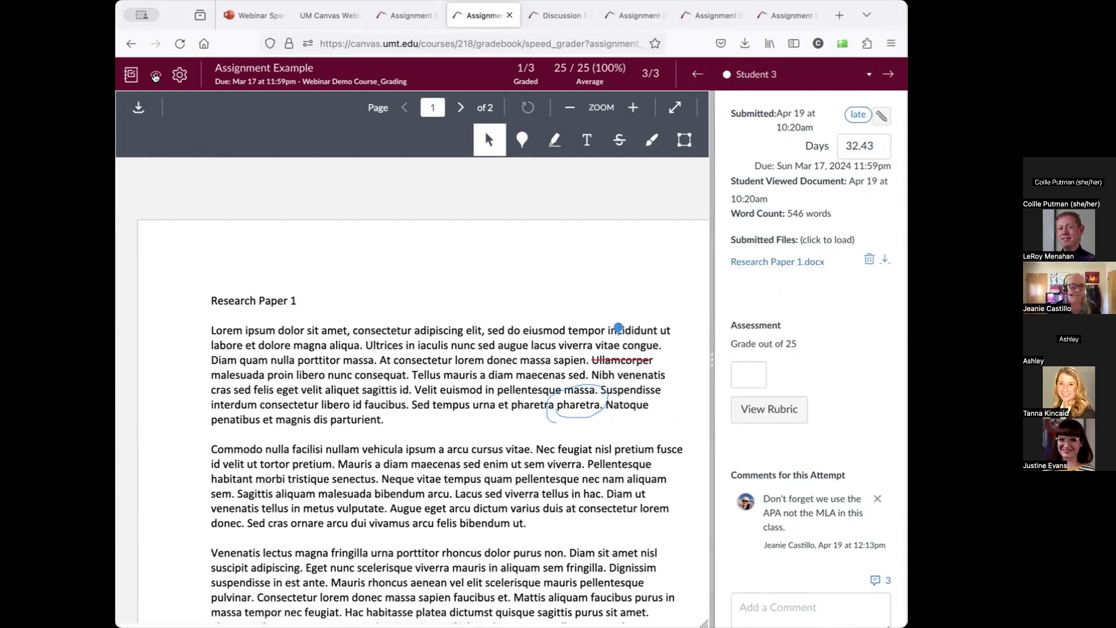
Step: Turn off hiding student names in the SpeedGrader options and save the settings
click(178, 75)
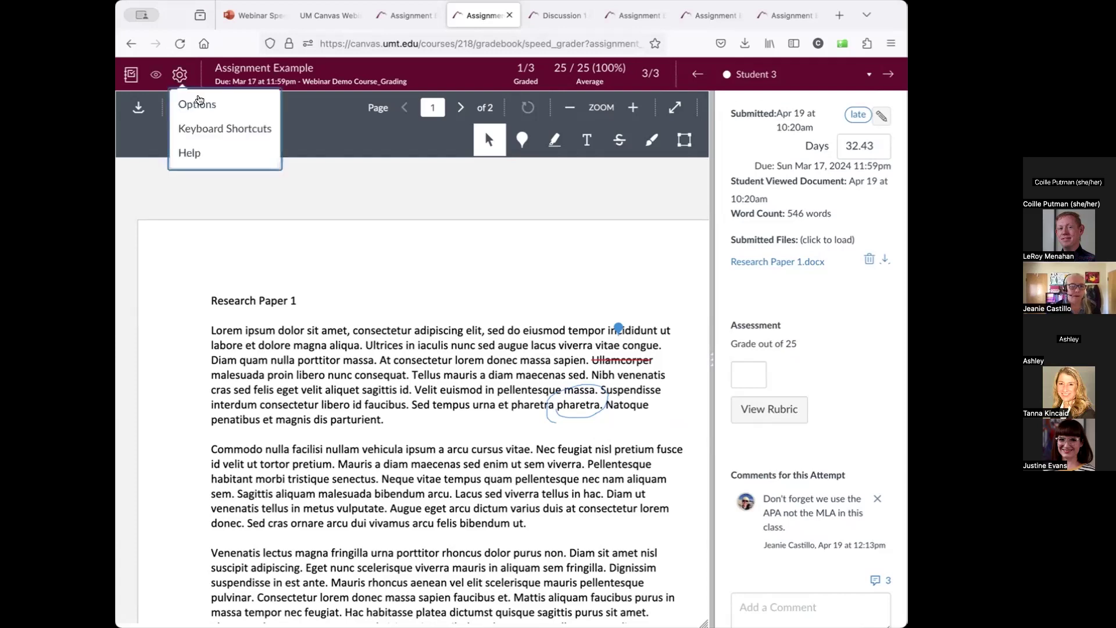
click(204, 106)
click(390, 352)
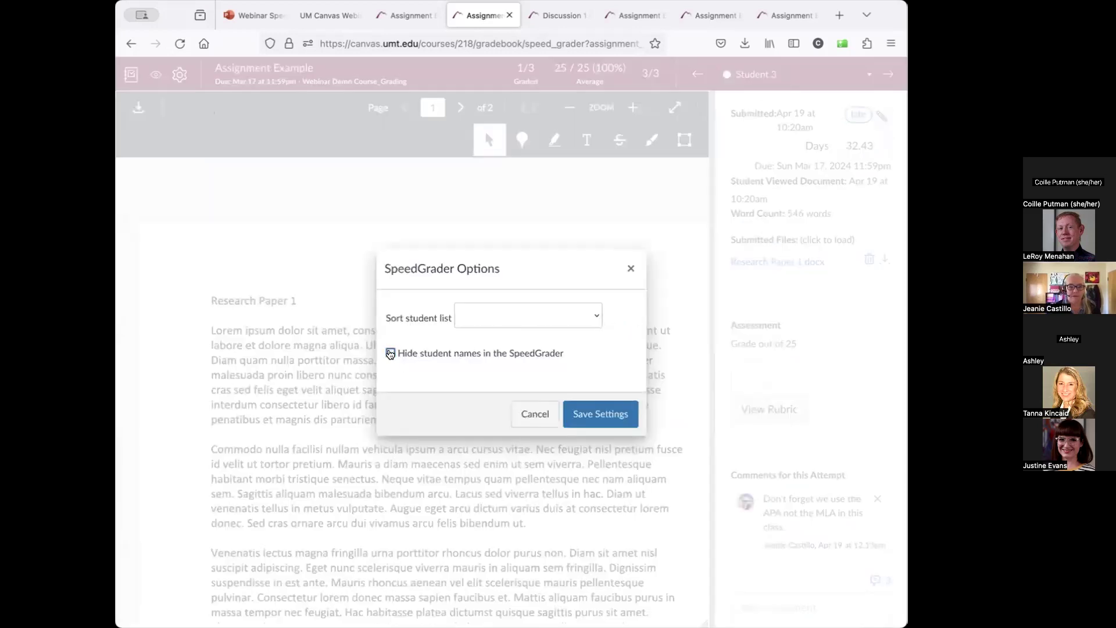
click(599, 413)
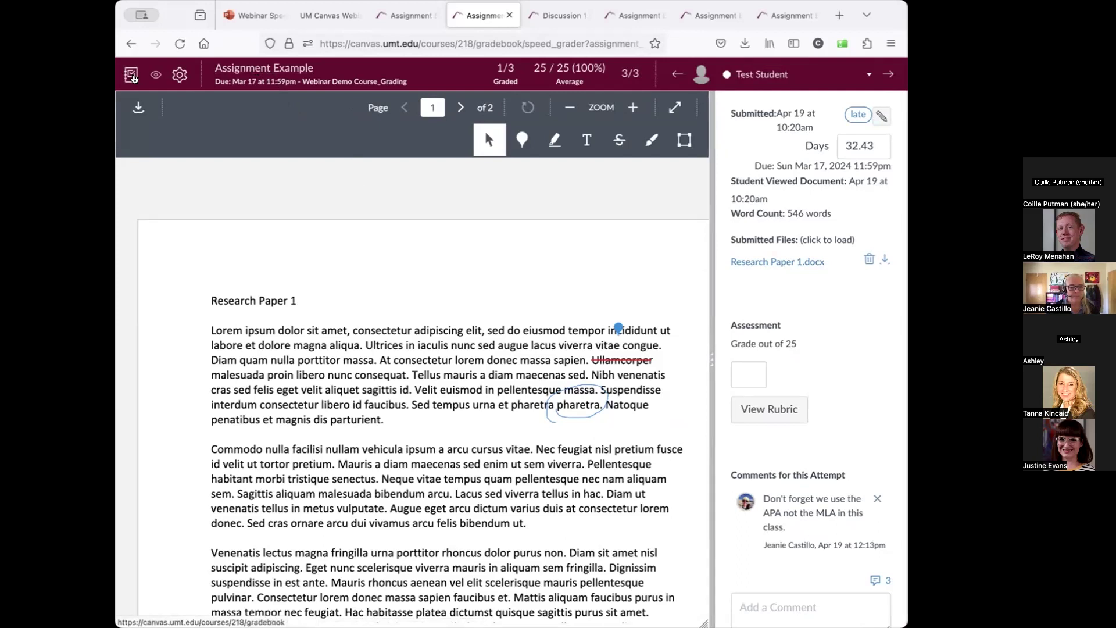
Step: Open the Assignment Example page, go to the course's Modules and examine the publish status of the Module 1 items
click(265, 71)
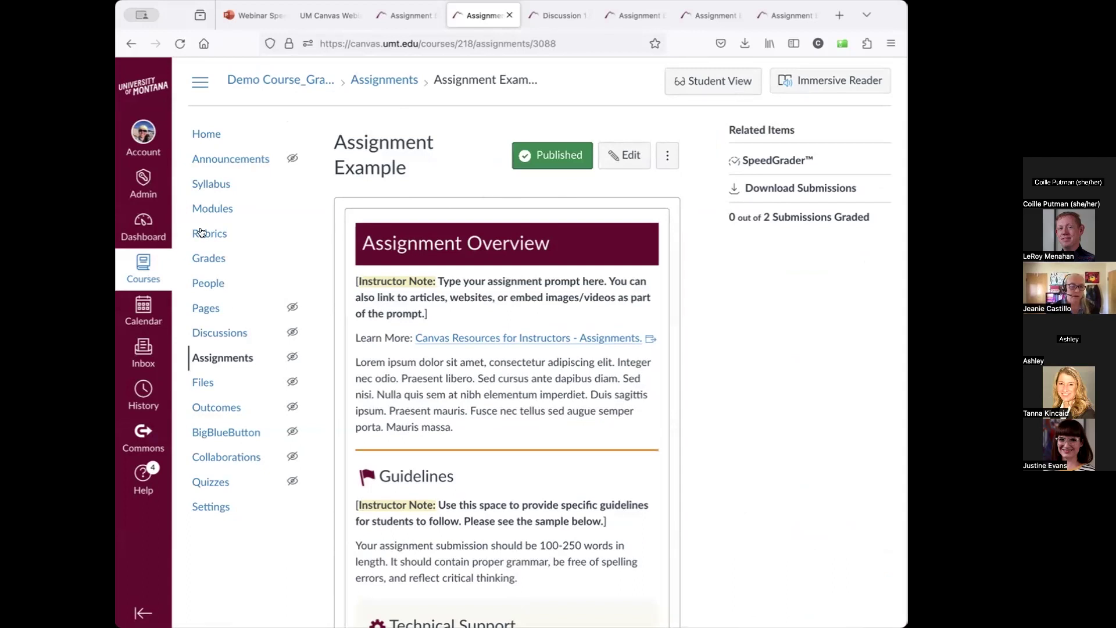
click(212, 209)
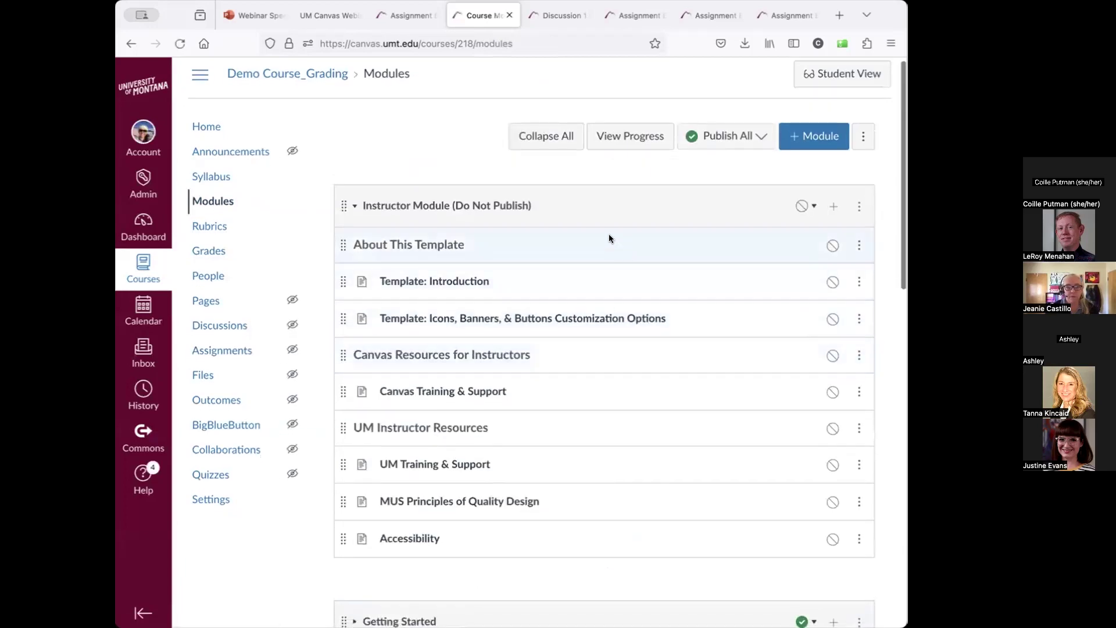
scroll(714, 467, down, 1)
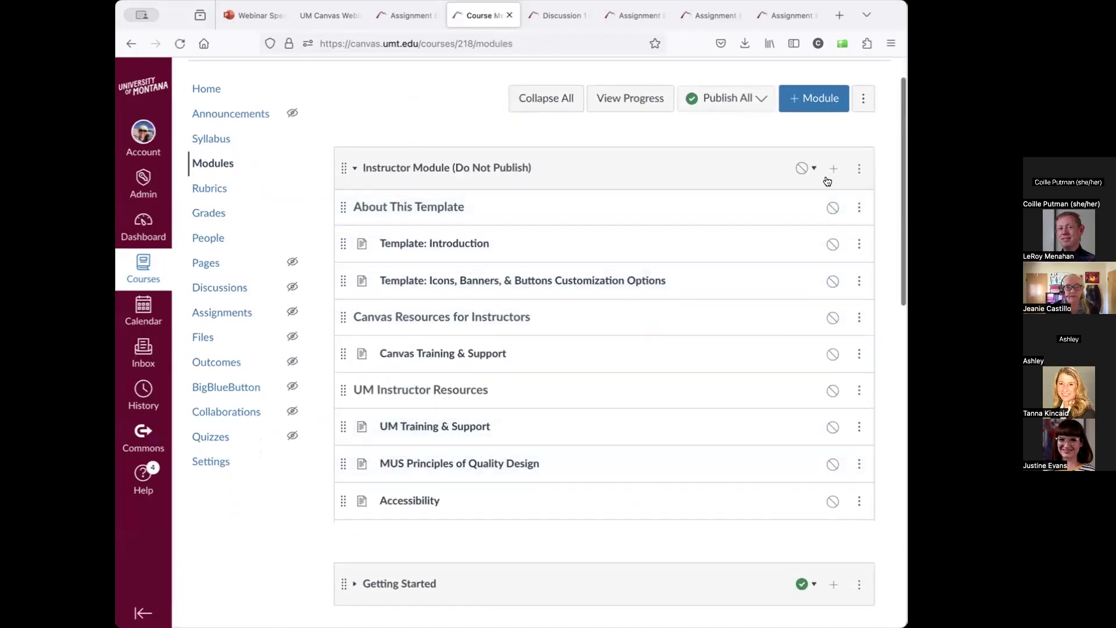
scroll(696, 490, down, 6)
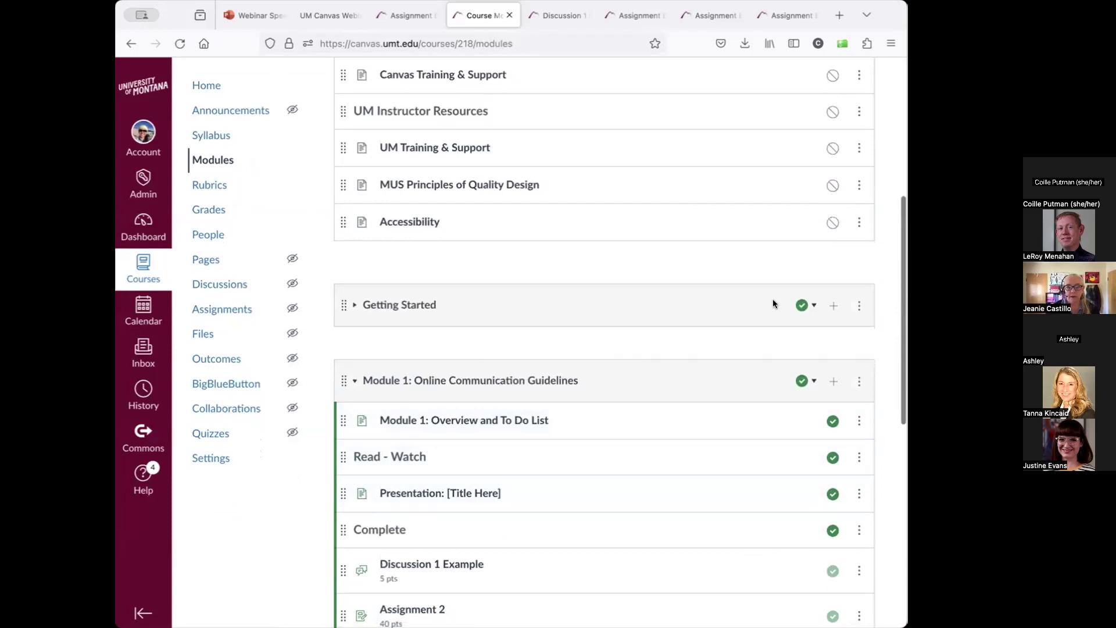
scroll(737, 472, down, 3)
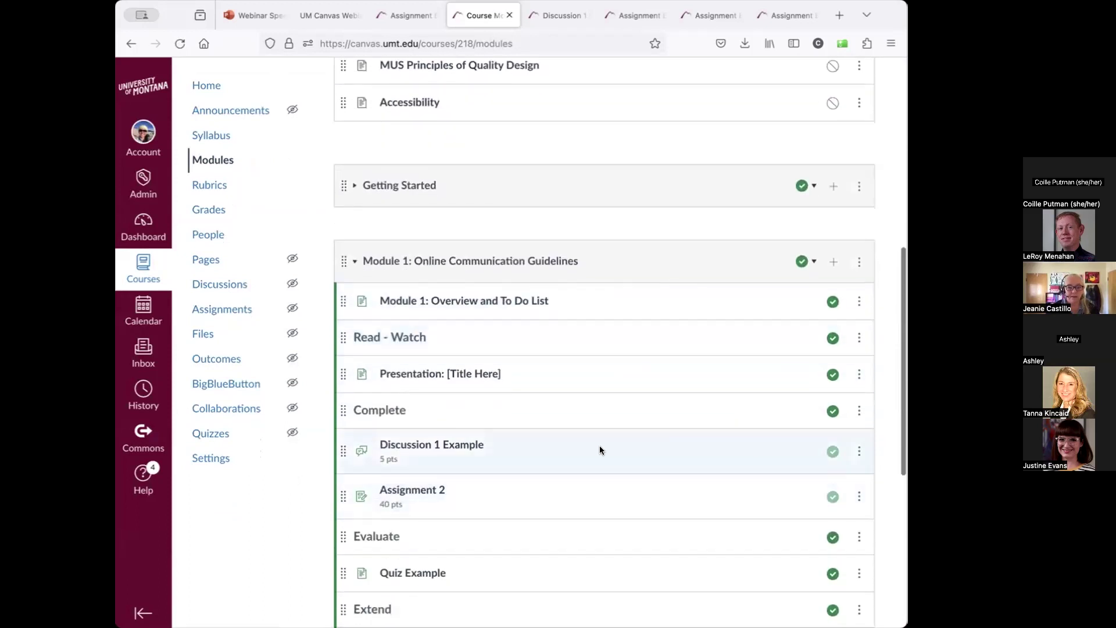
scroll(640, 551, down, 2)
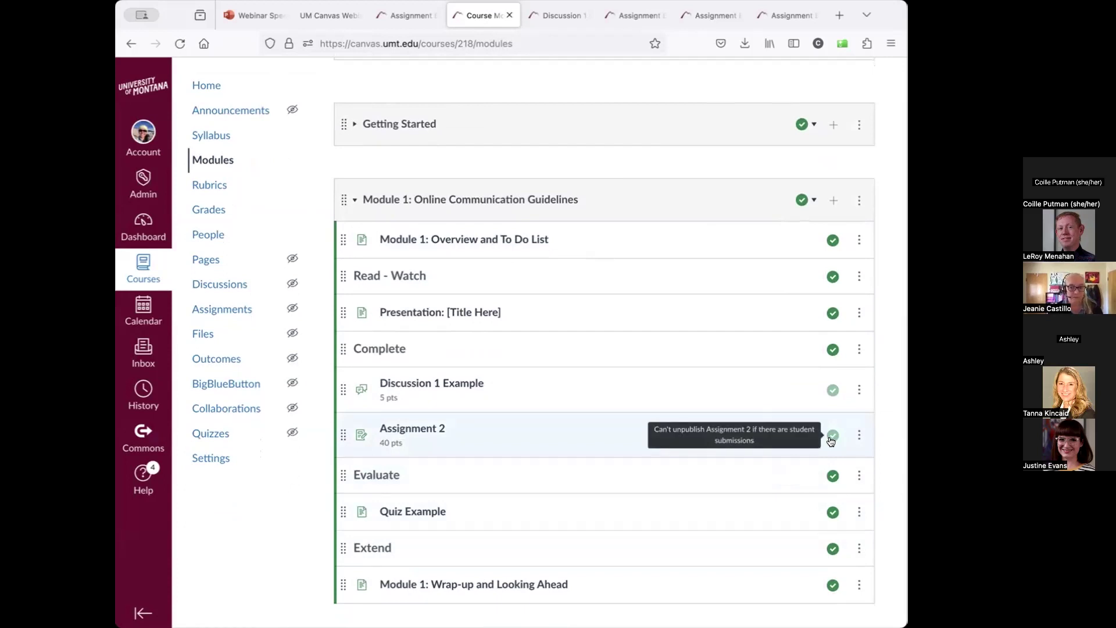
scroll(812, 389, down, 1)
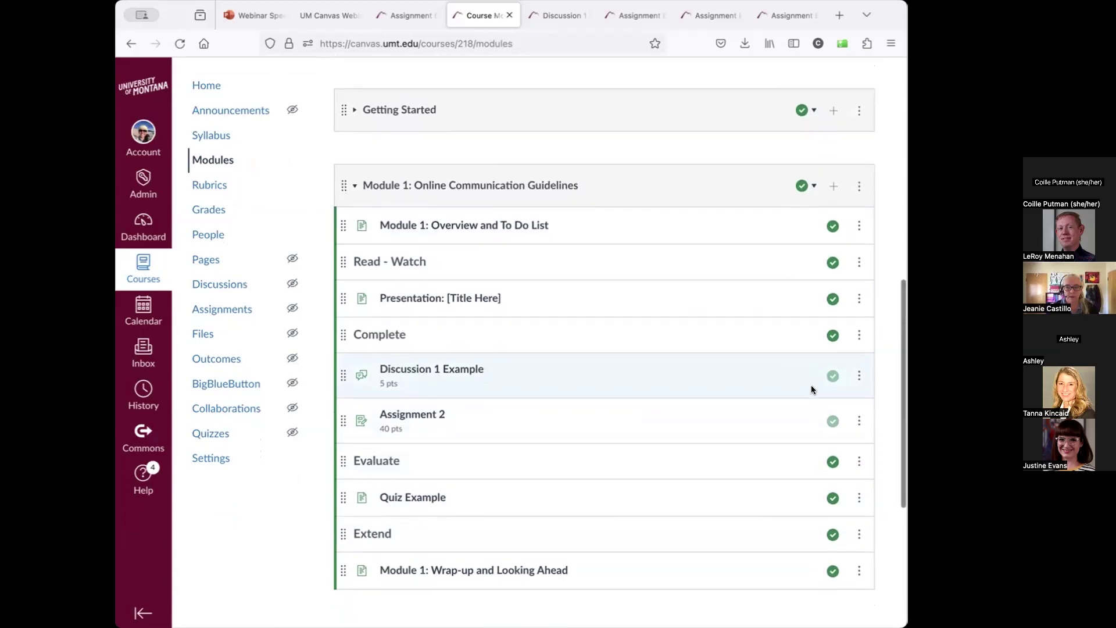
scroll(733, 204, up, 10)
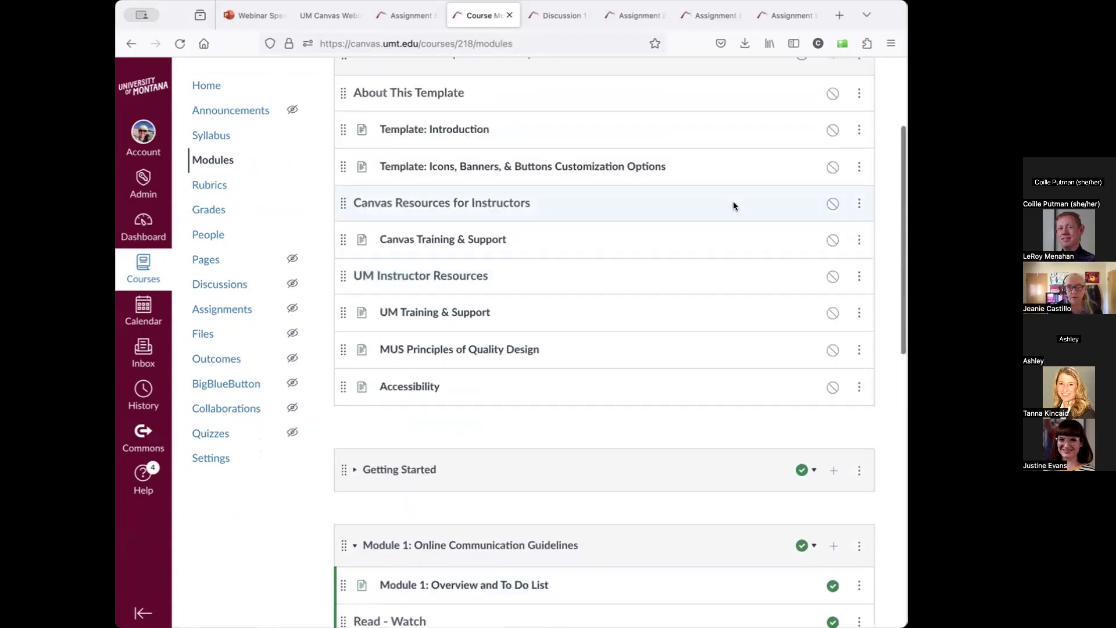
Step: Enter Student View from the course's Modules page and open the test student's Grades
scroll(793, 208, down, 1)
click(841, 81)
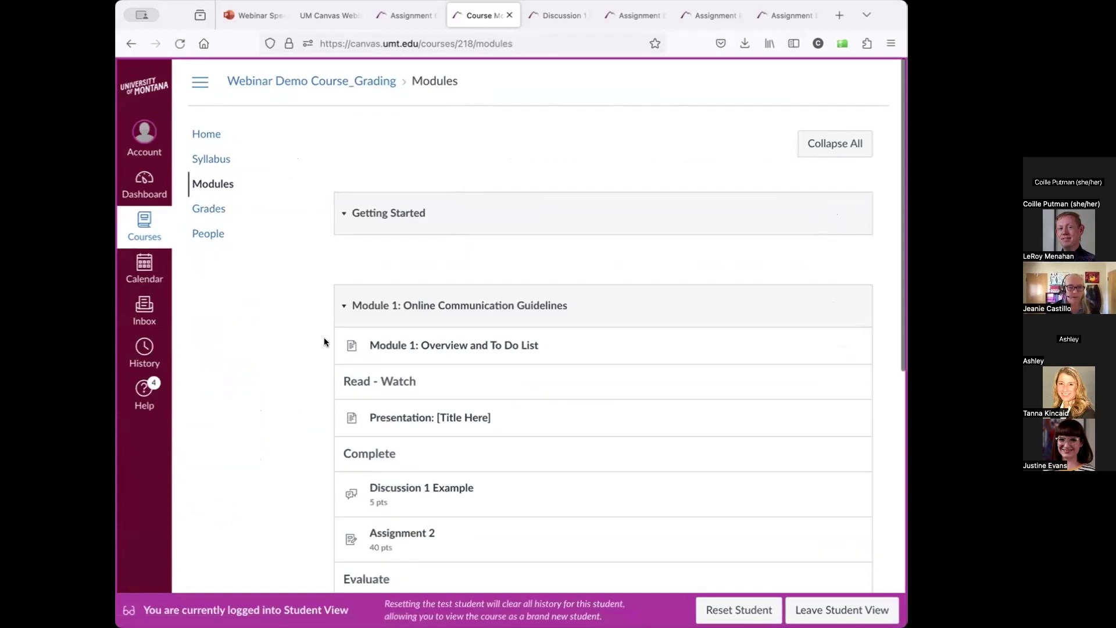
click(209, 209)
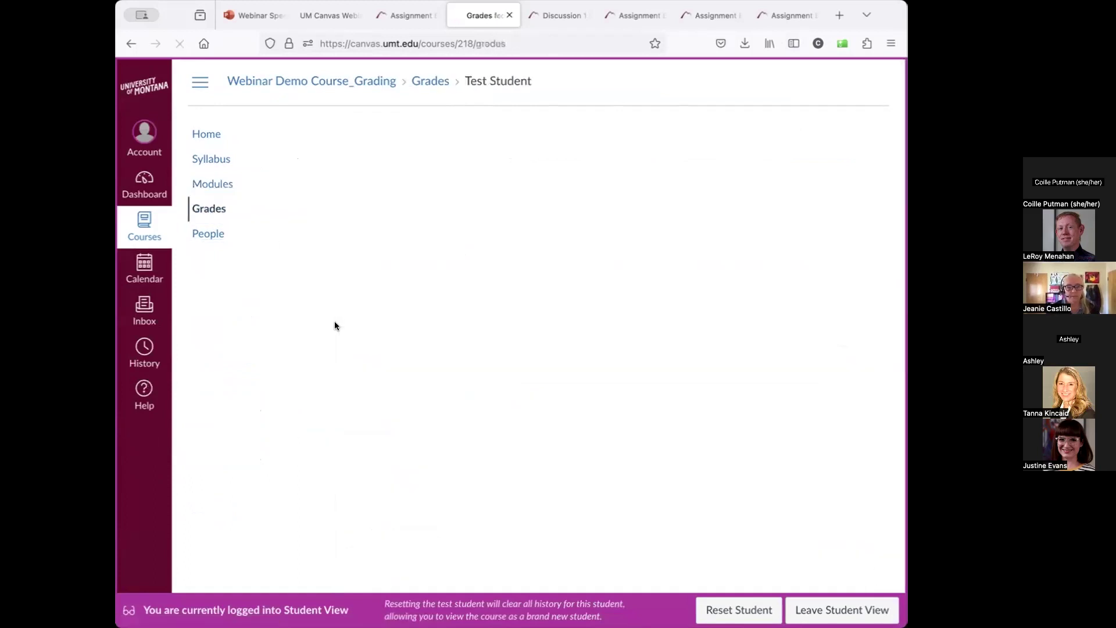
Step: Examine the due dates, submission times, statuses and scores of the assignments in the test student's grades list
scroll(335, 352, down, 2)
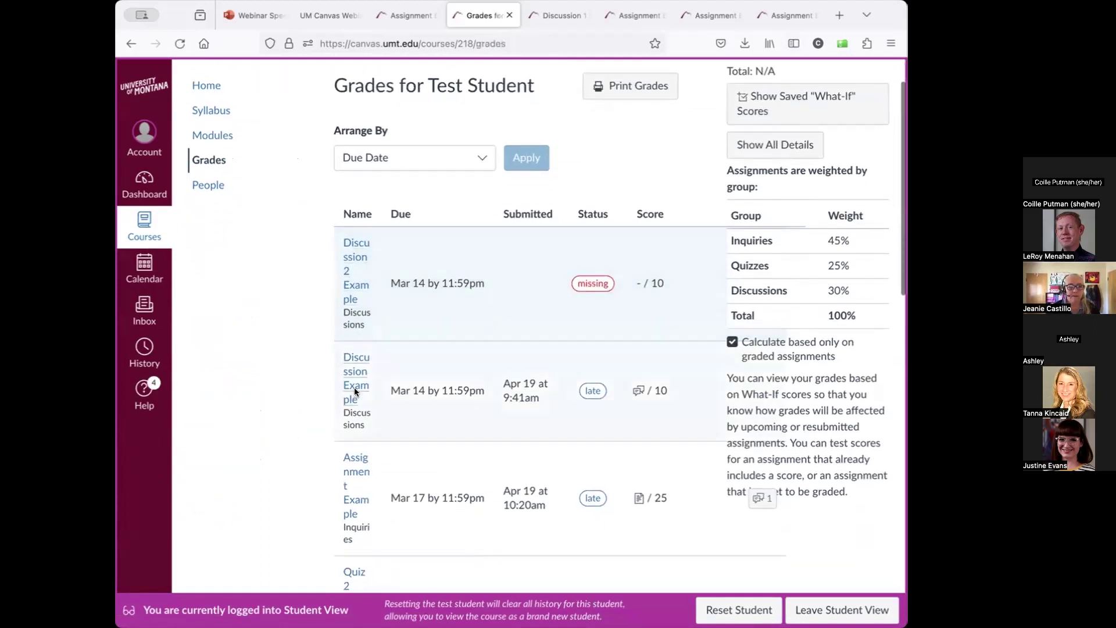
scroll(355, 448, down, 3)
scroll(357, 452, down, 2)
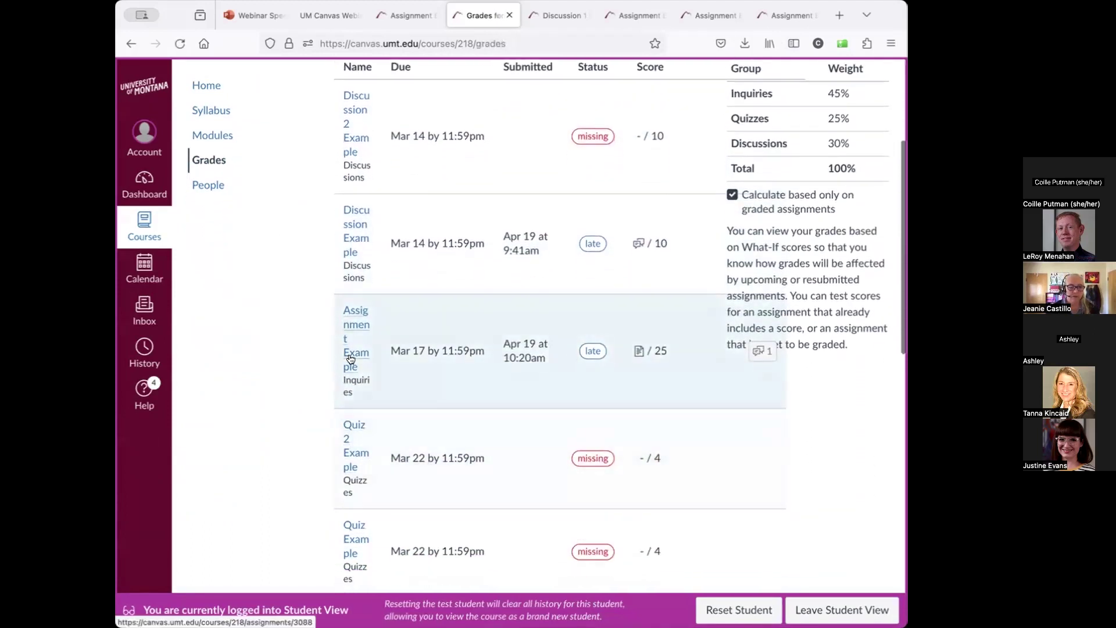
scroll(355, 465, down, 2)
scroll(351, 490, down, 1)
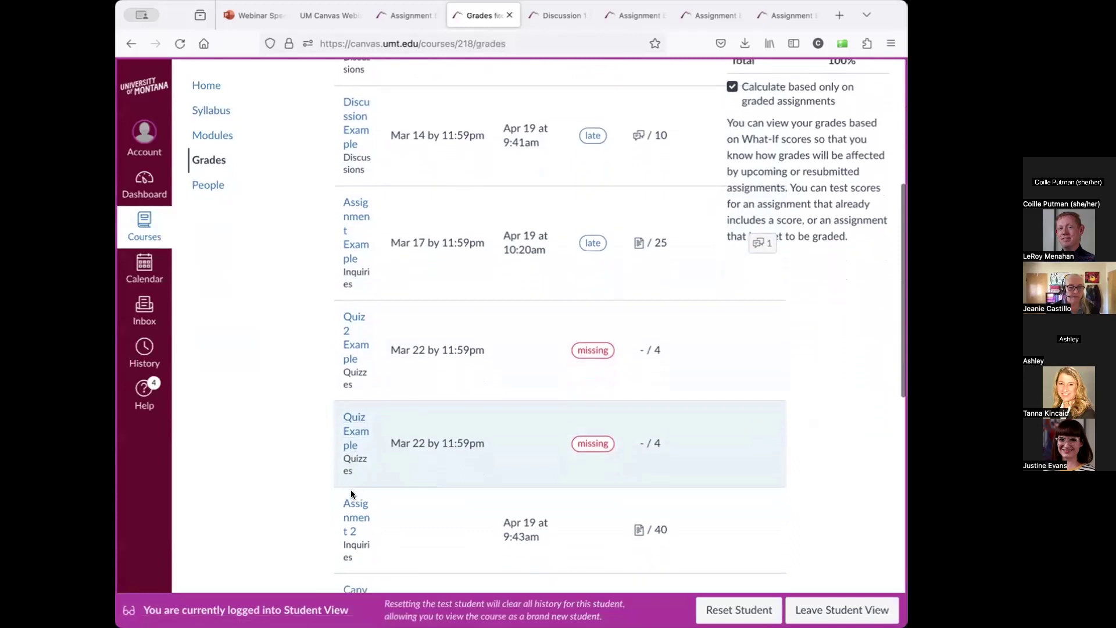
scroll(351, 533, down, 1)
scroll(351, 537, down, 2)
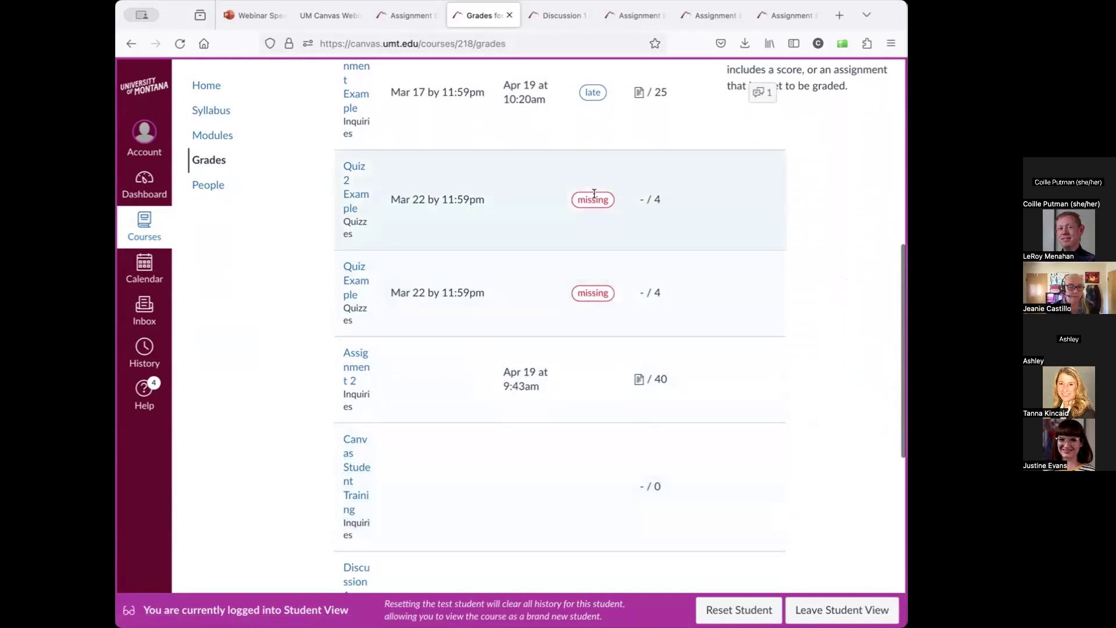
scroll(373, 530, down, 1)
scroll(372, 529, down, 5)
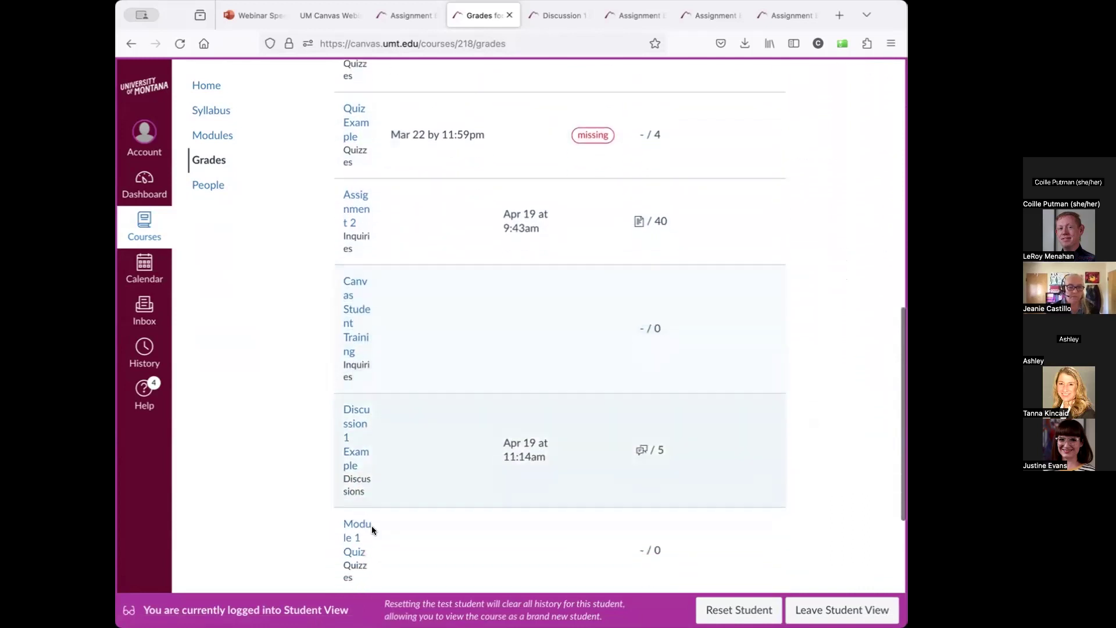
scroll(290, 506, down, 4)
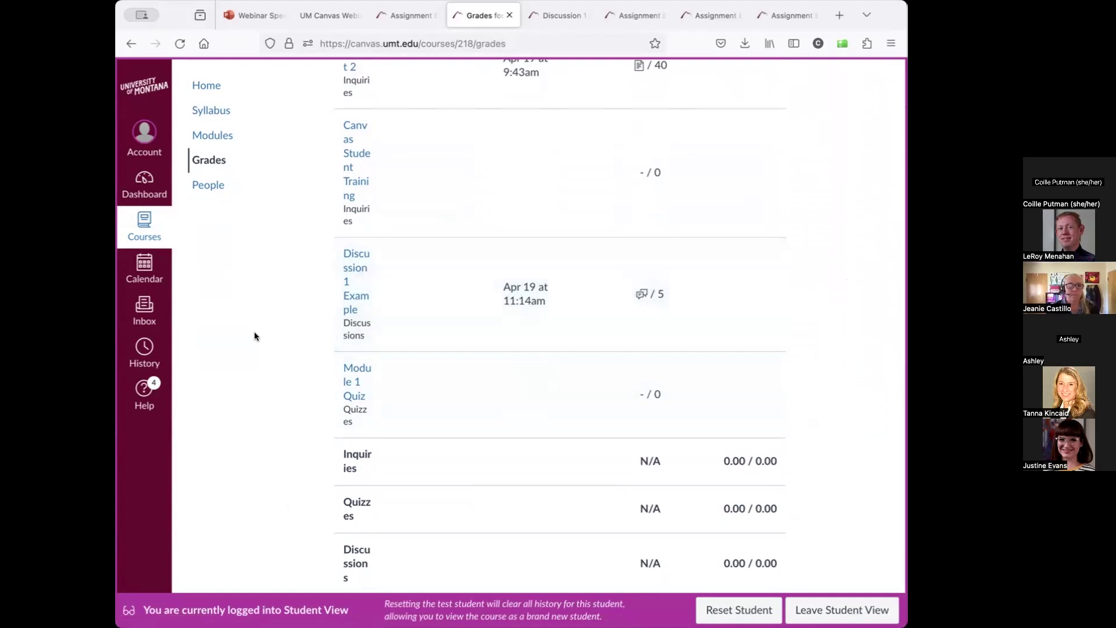
Step: Examine the assignment group weights, the What-If scores explanation and the group totals on the test student's grades page
scroll(253, 328, up, 1)
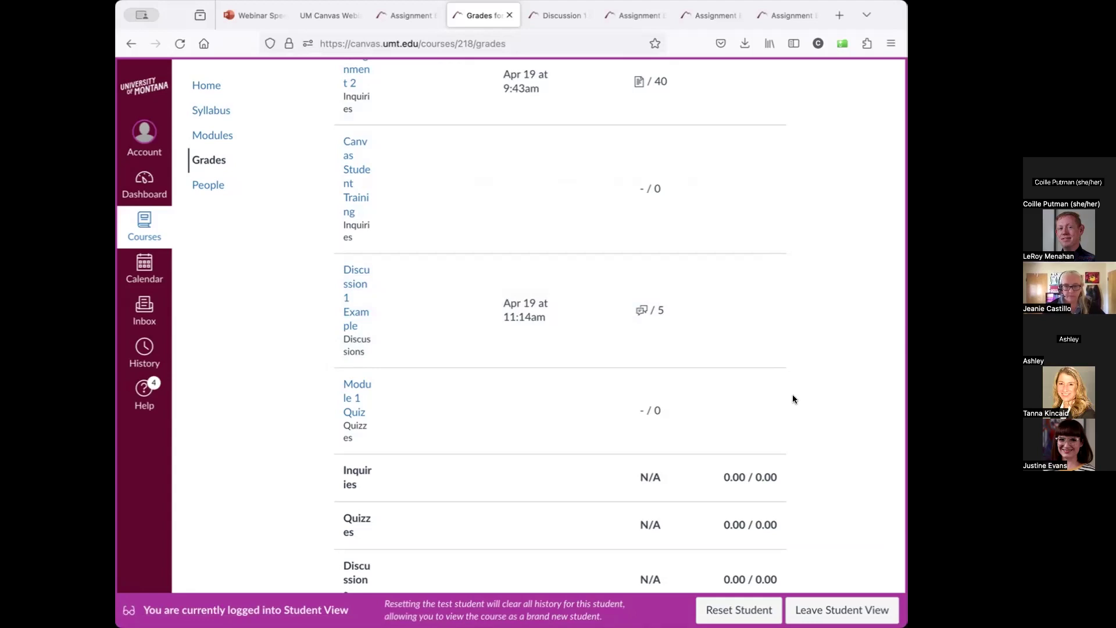
scroll(793, 447, down, 3)
scroll(793, 447, up, 10)
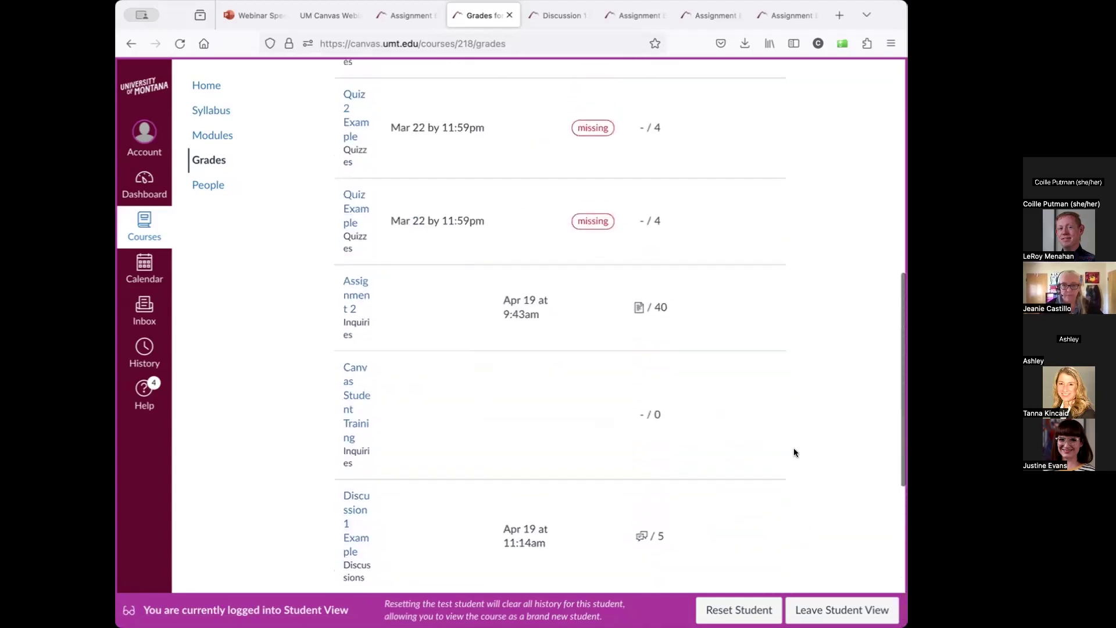
scroll(793, 449, up, 2)
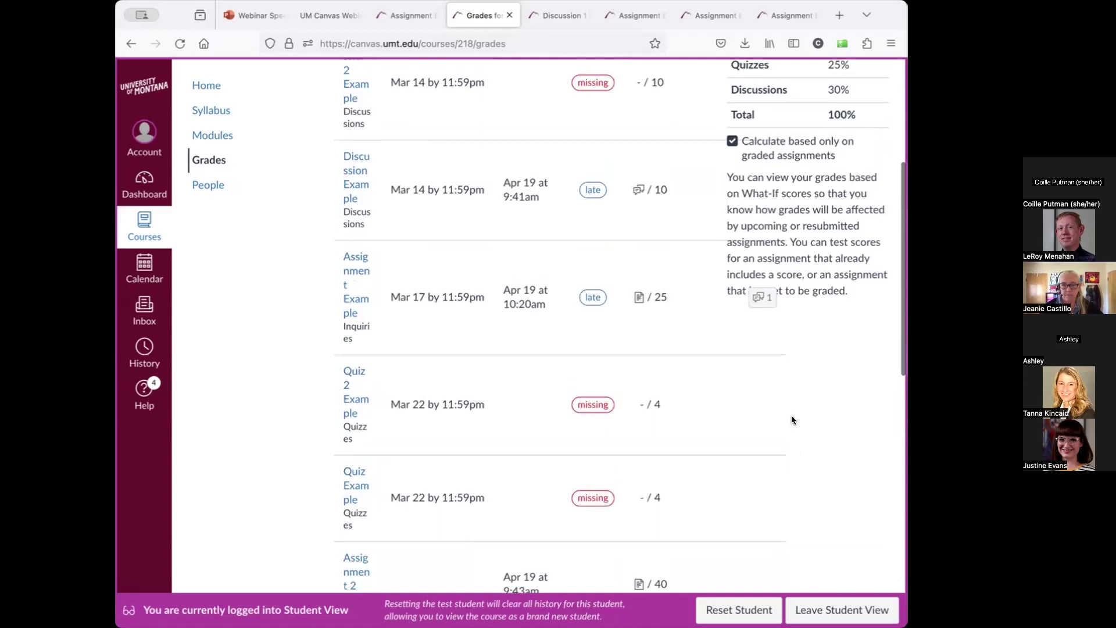
scroll(791, 417, up, 1)
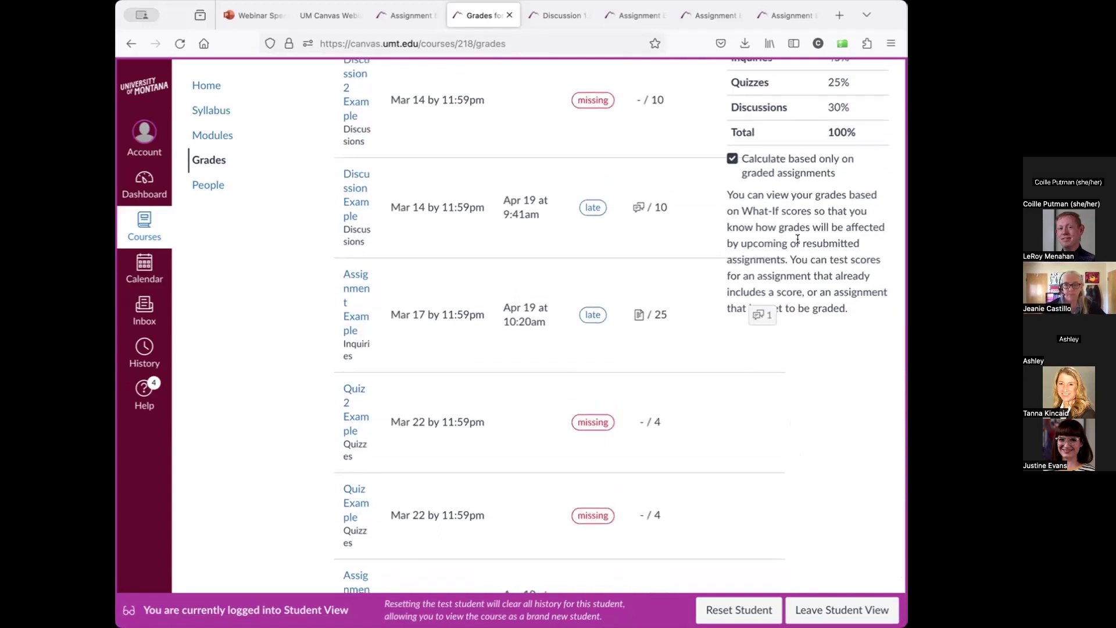
scroll(795, 244, up, 1)
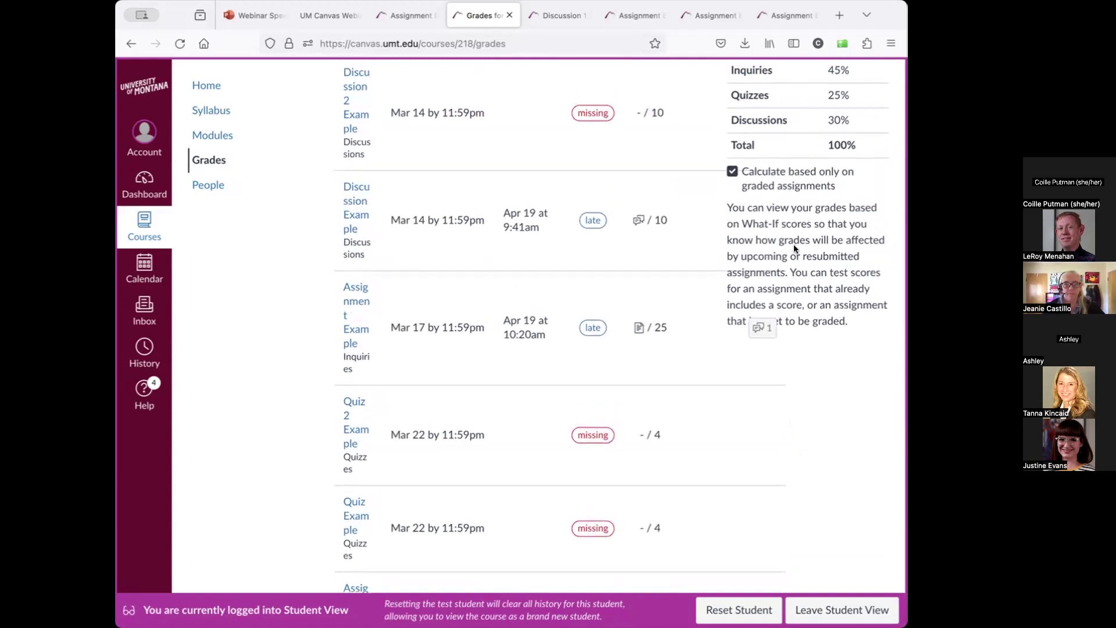
scroll(795, 249, up, 1)
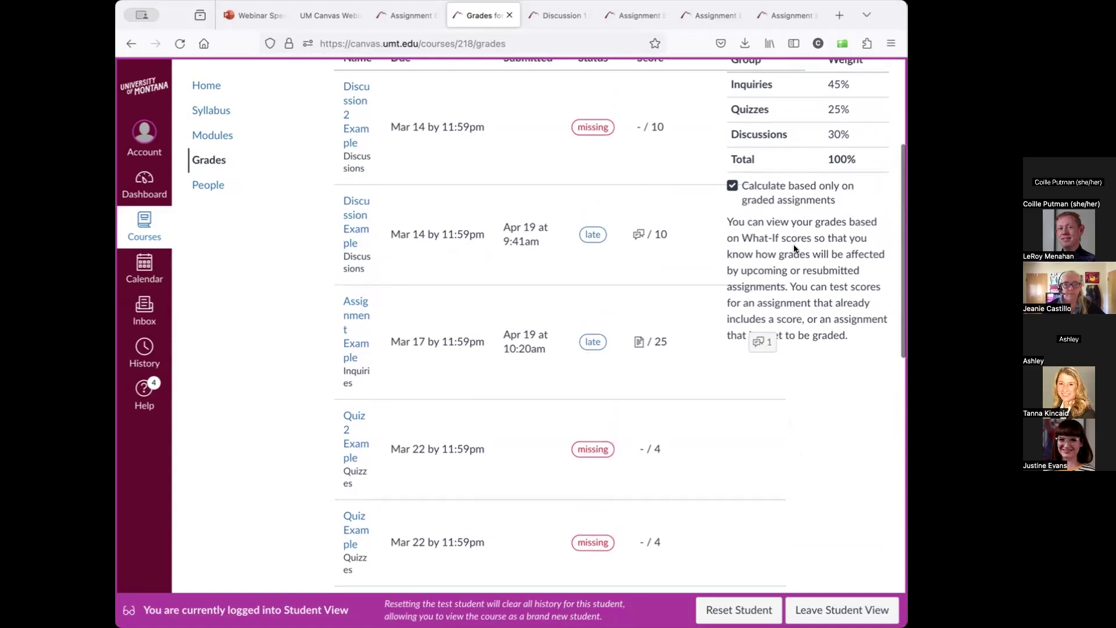
scroll(794, 249, down, 6)
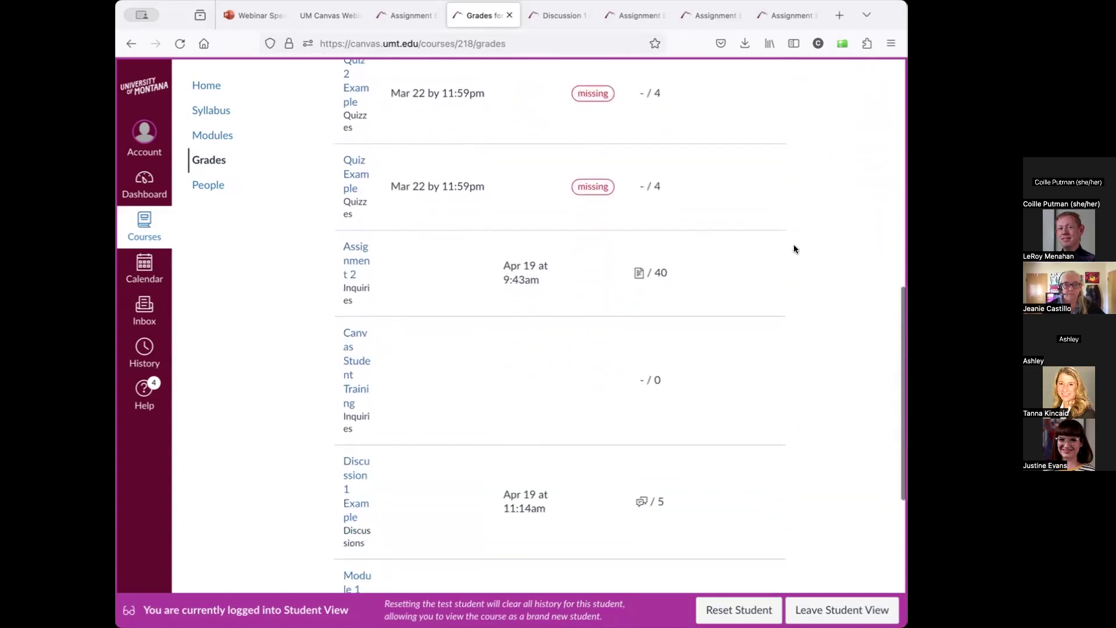
scroll(795, 249, down, 5)
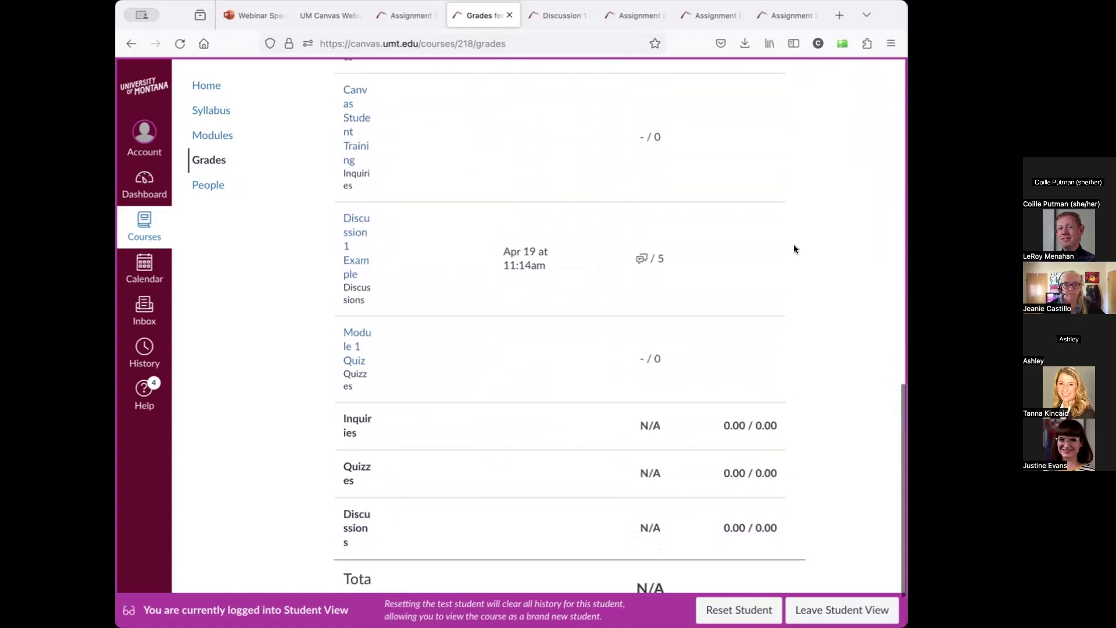
scroll(795, 249, down, 1)
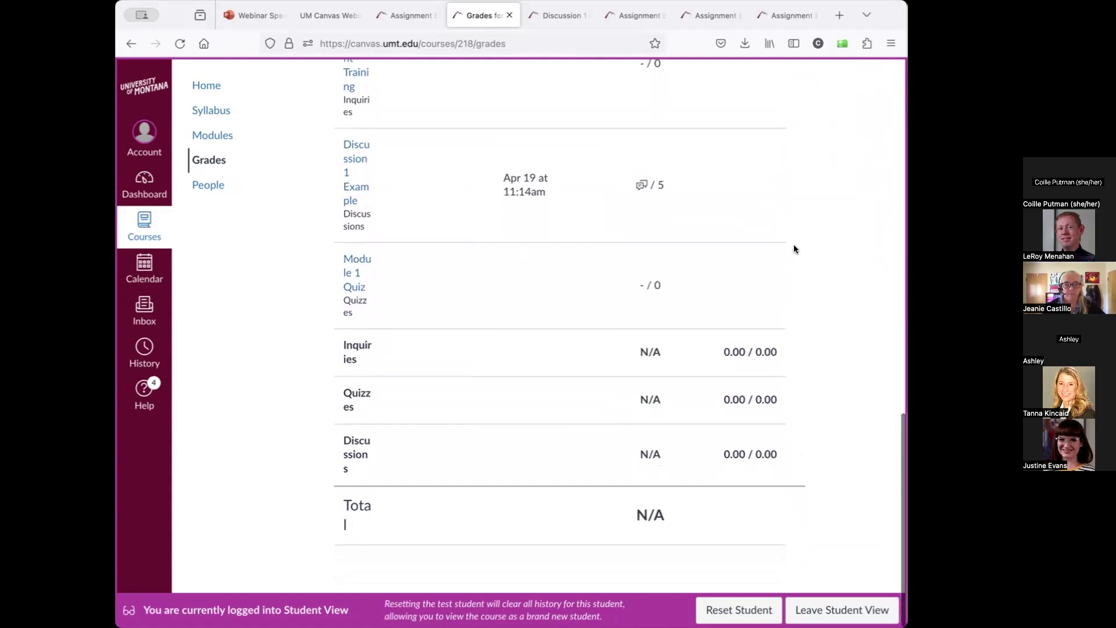
scroll(794, 249, up, 2)
scroll(794, 249, up, 8)
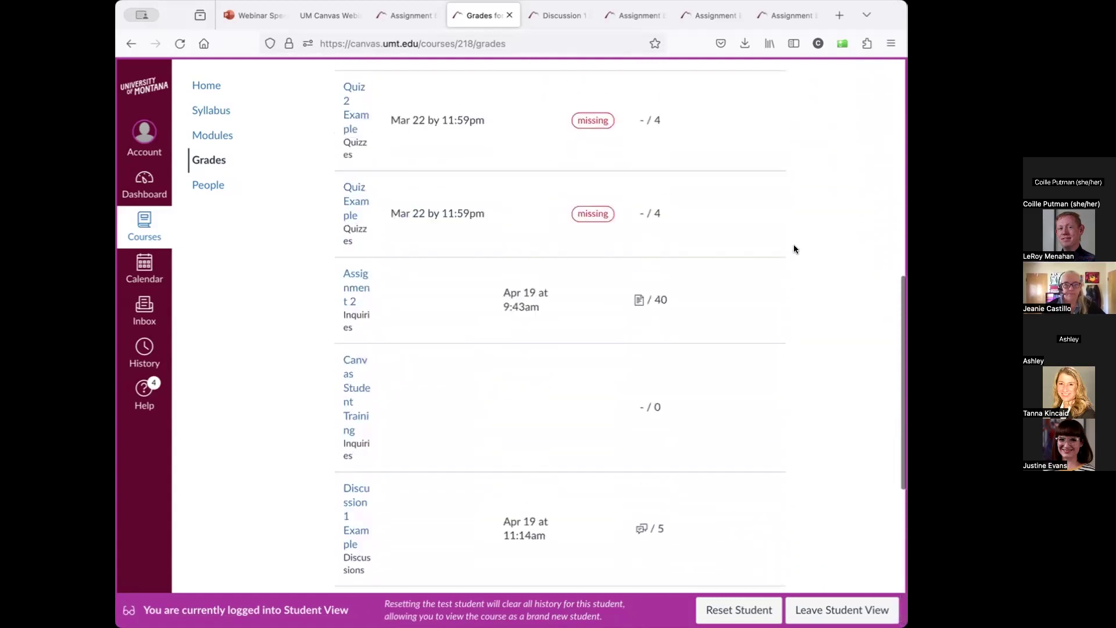
Step: Turn the option to calculate based only on graded assignments off and back on
scroll(794, 249, up, 2)
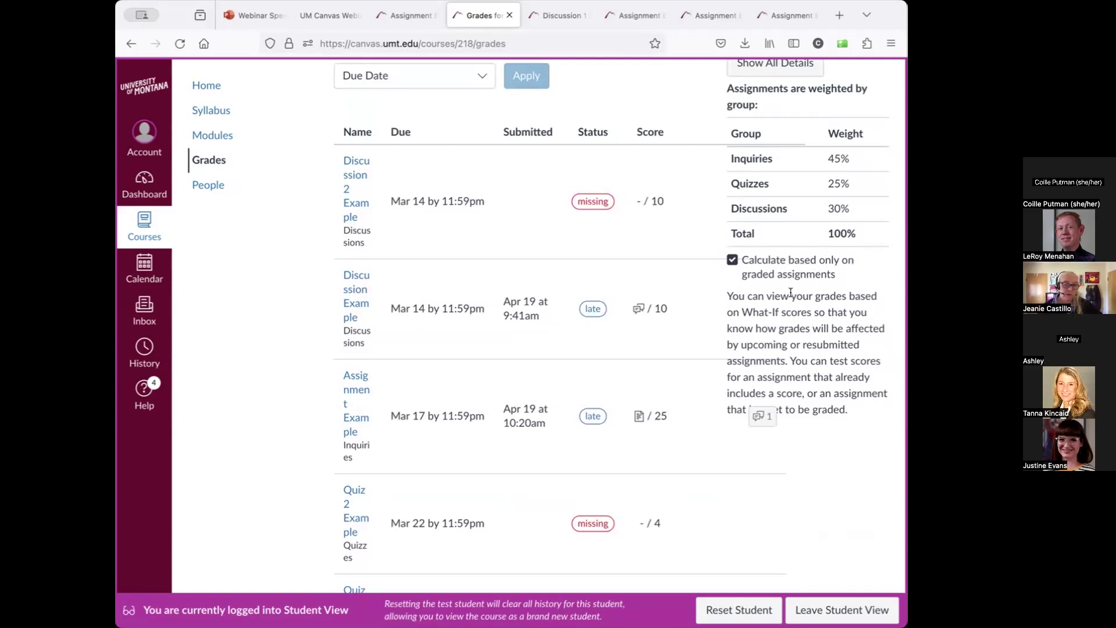
click(730, 261)
click(732, 258)
scroll(749, 326, down, 1)
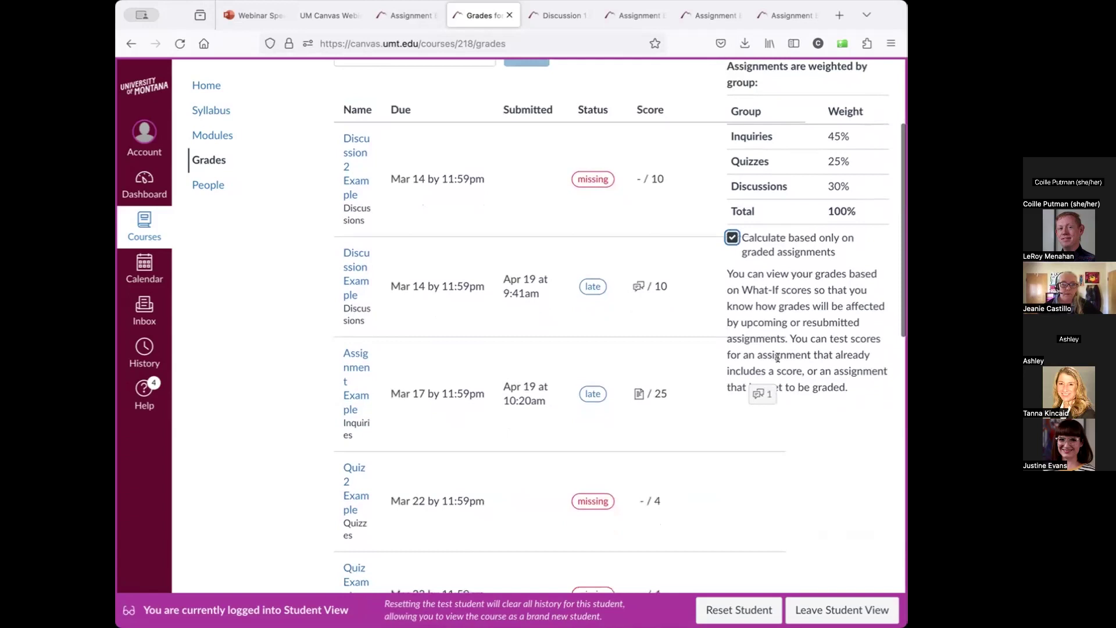